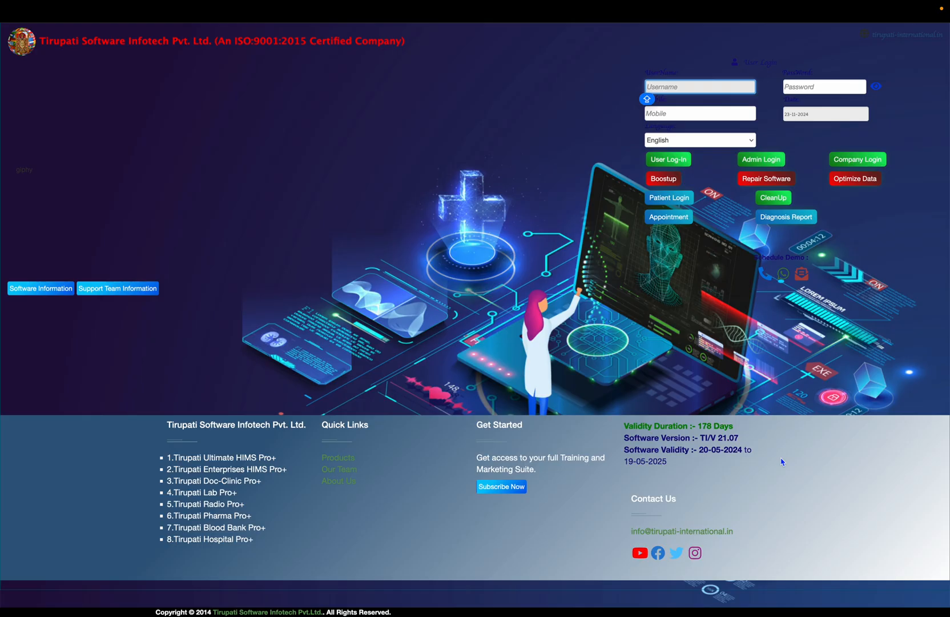
Log in as user HR with the account password to reach the HR-Manager dashboard
text(HR)
key(Tab)
text(1)
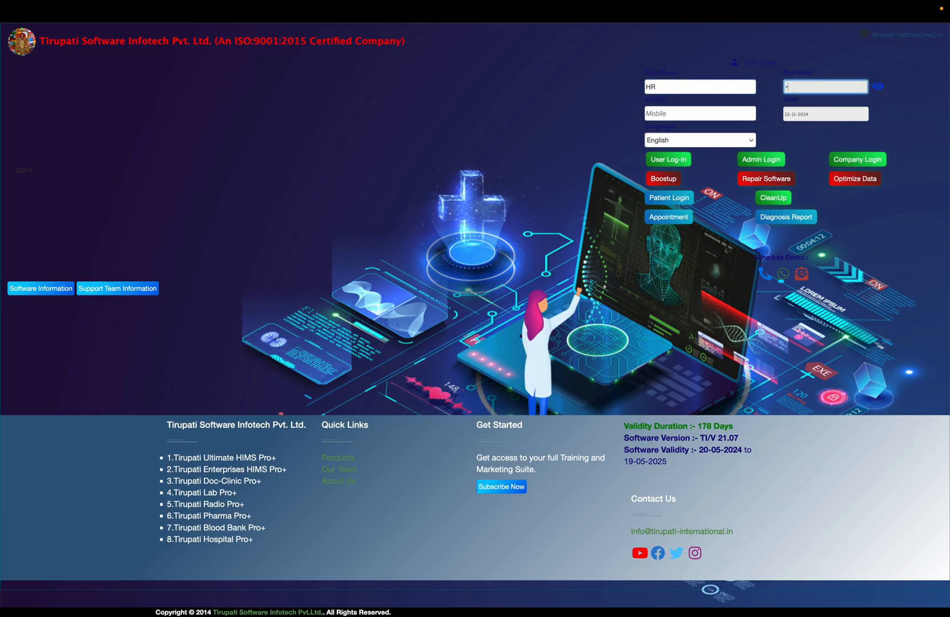
key(Caps_Lock)
click(669, 163)
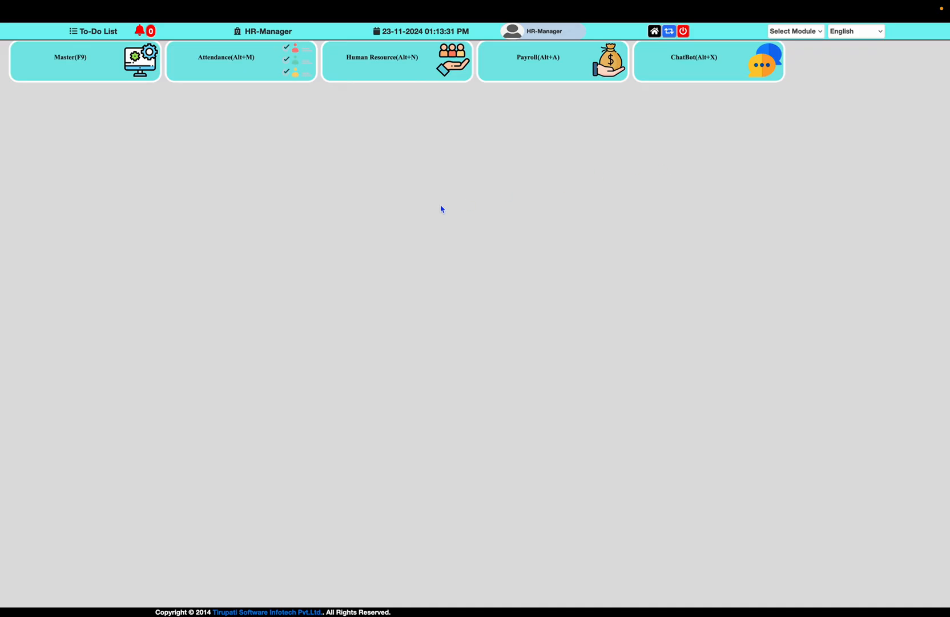
Open the Add Specialist form via Master > Doctor/Staff Name +
click(92, 72)
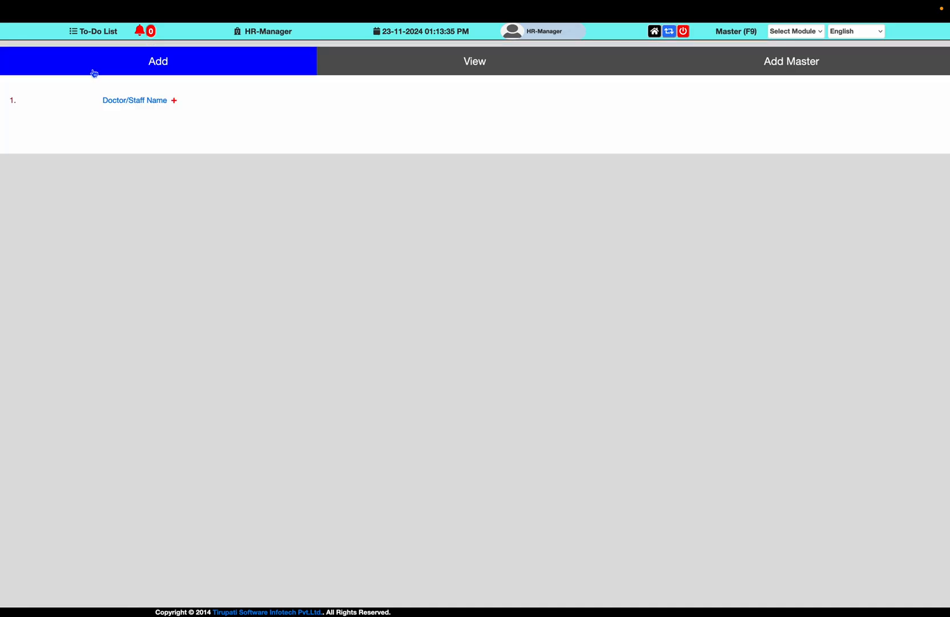
triple_click(127, 101)
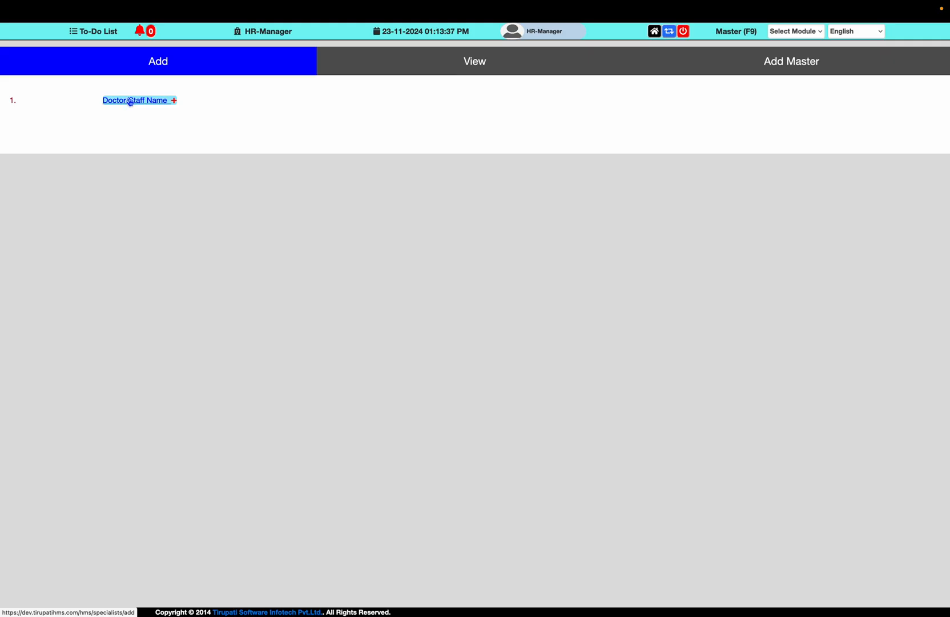
click(130, 101)
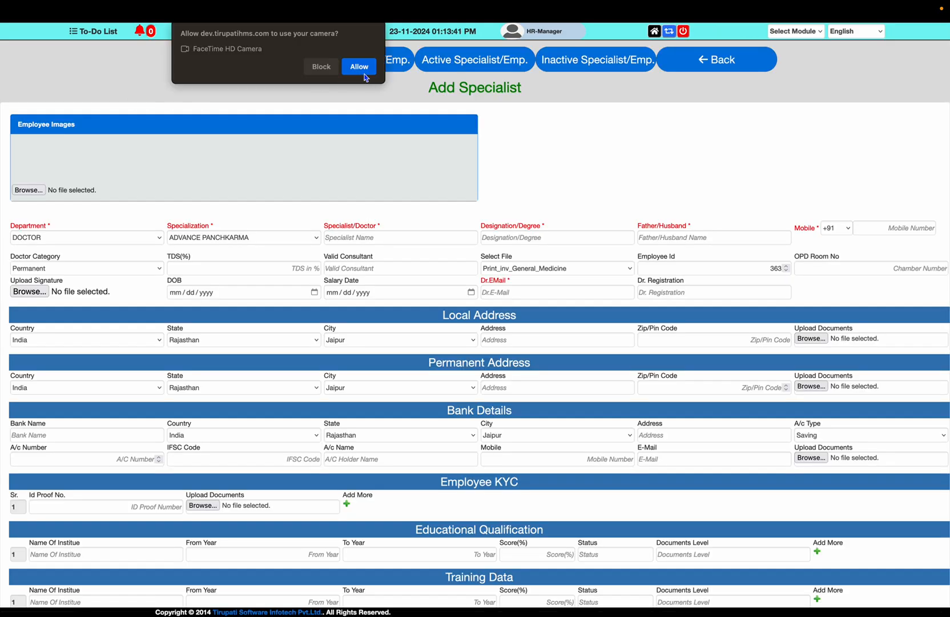
Allow camera access and capture the employee photo, dismissing the file picker
click(358, 66)
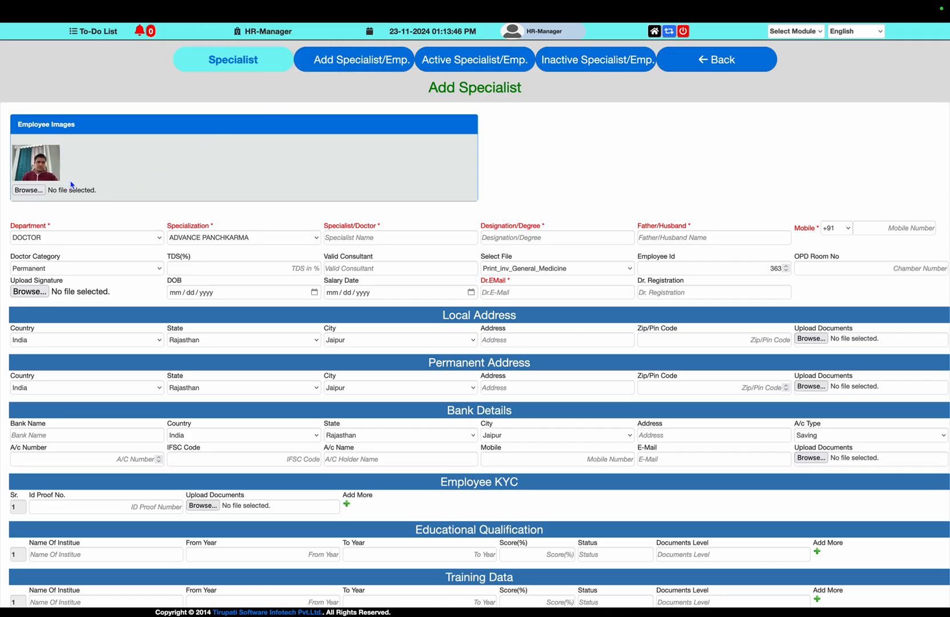
click(37, 192)
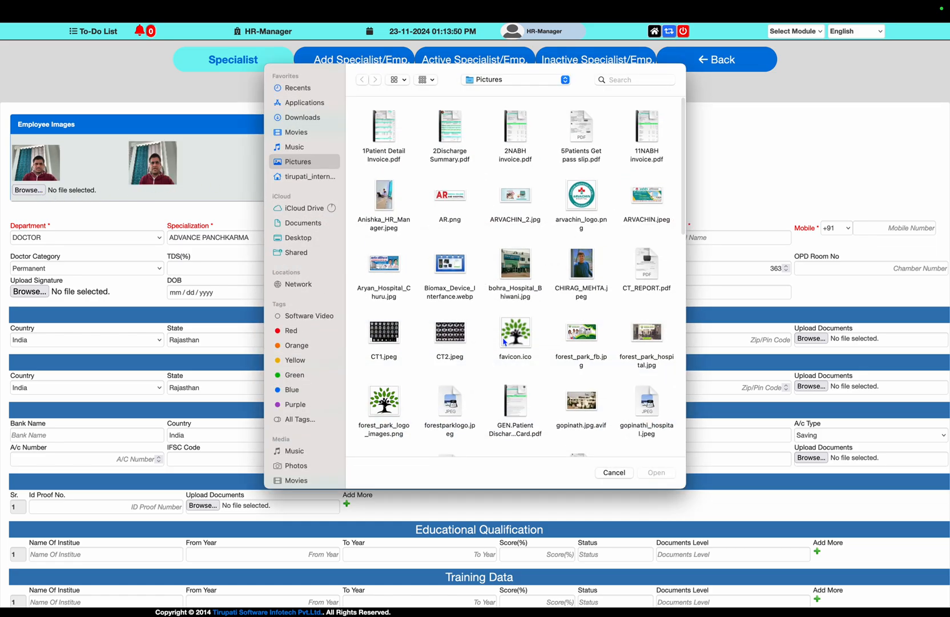
click(614, 472)
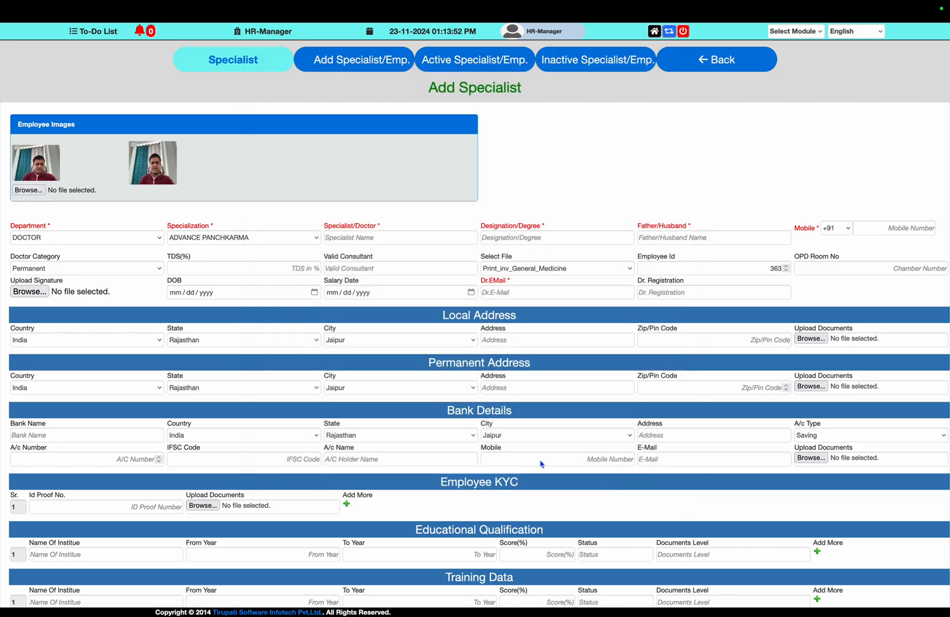
click(132, 238)
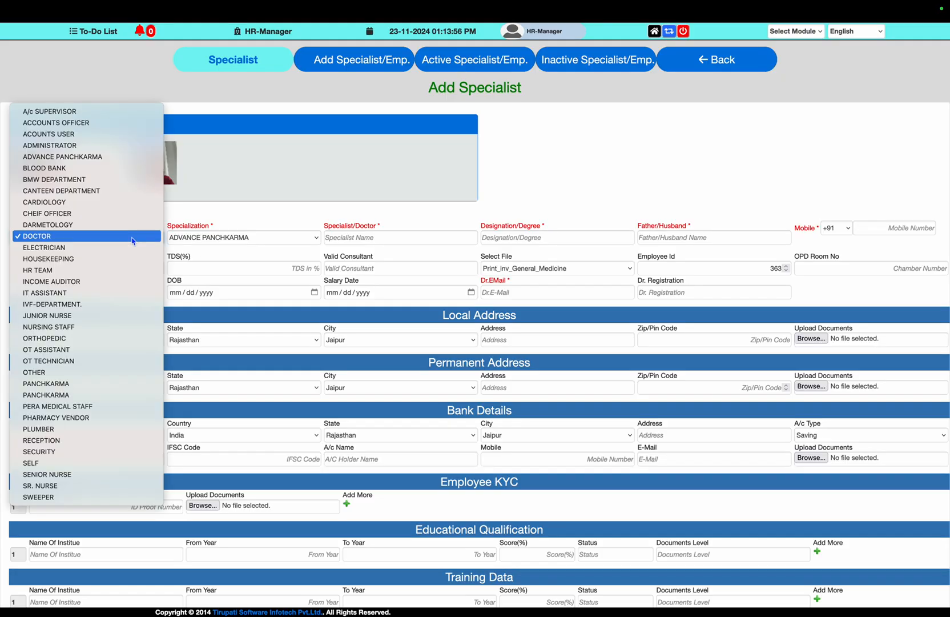
Set Department to DOCTOR and Specialization to GYNEAC & OBST
click(132, 237)
click(221, 239)
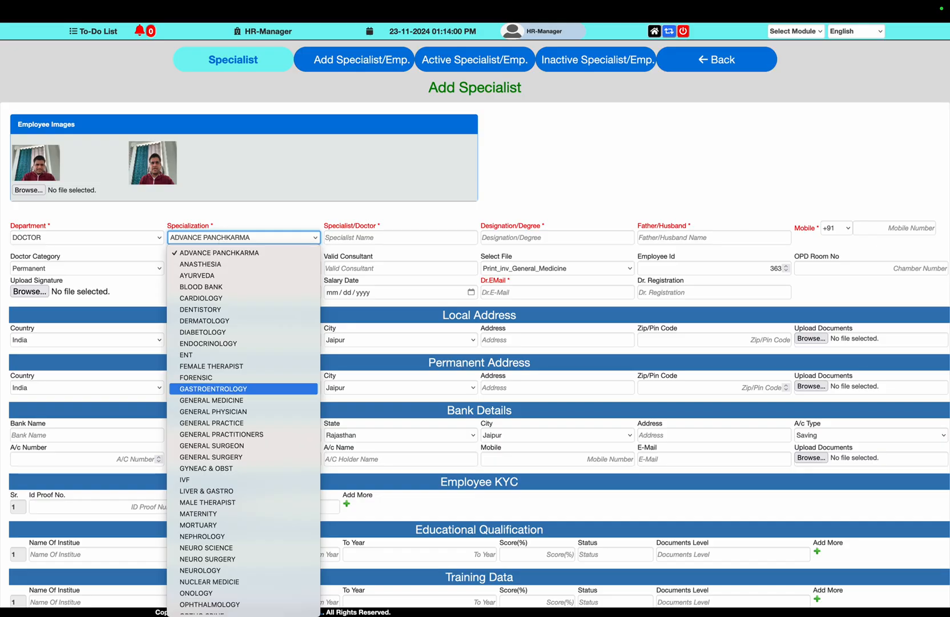
click(205, 467)
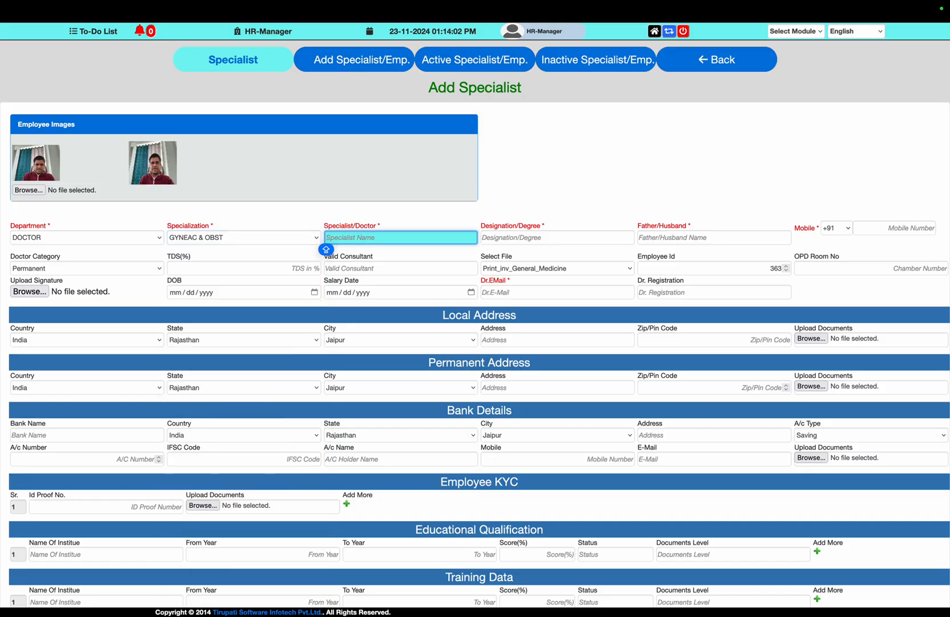
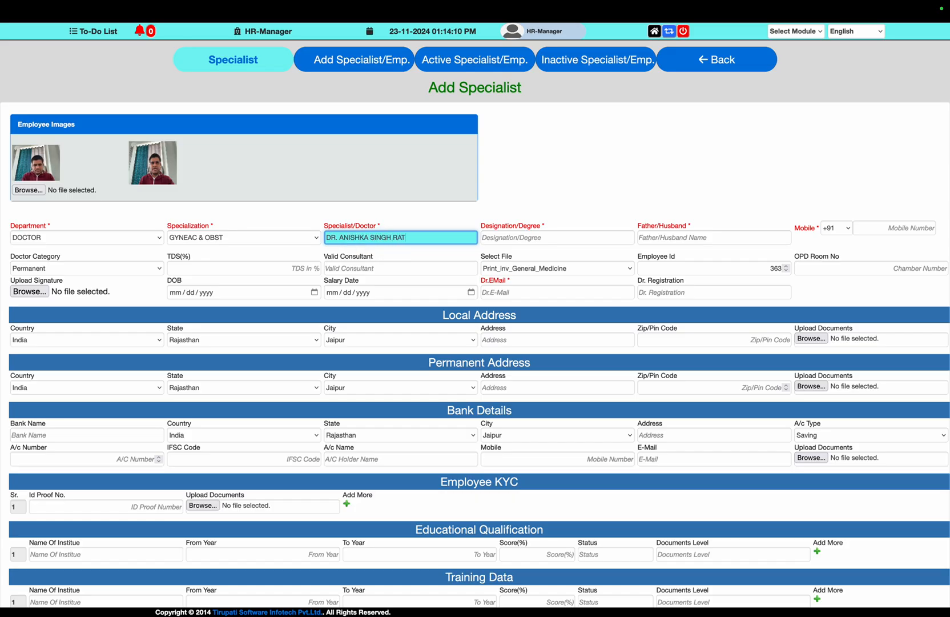
Enter the doctor's name, degree 'MD, GYEAC & OBST', father's name and mobile number
key(Tab)
text(MD,)
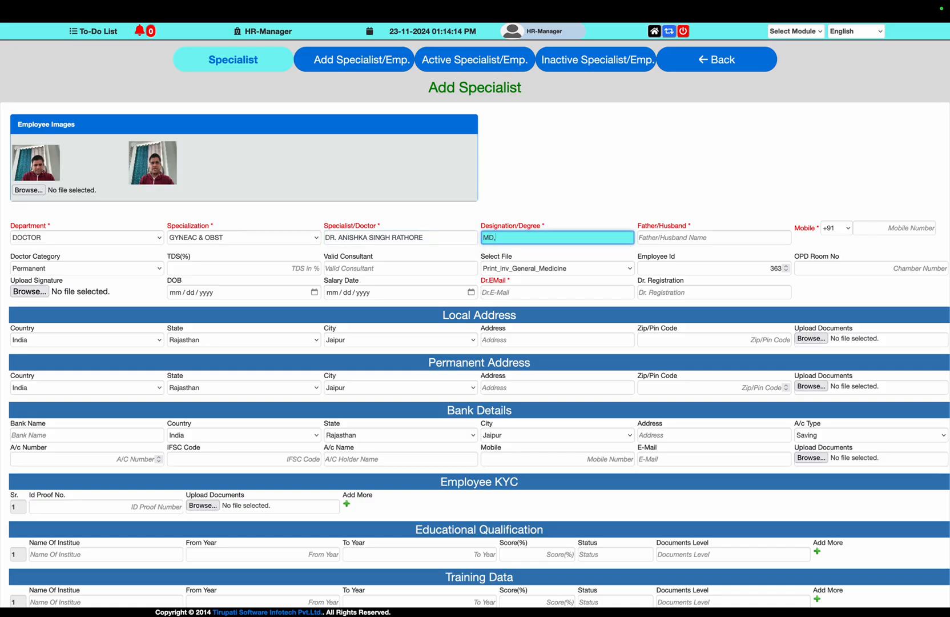
text( GYEAC & OBST)
key(Tab)
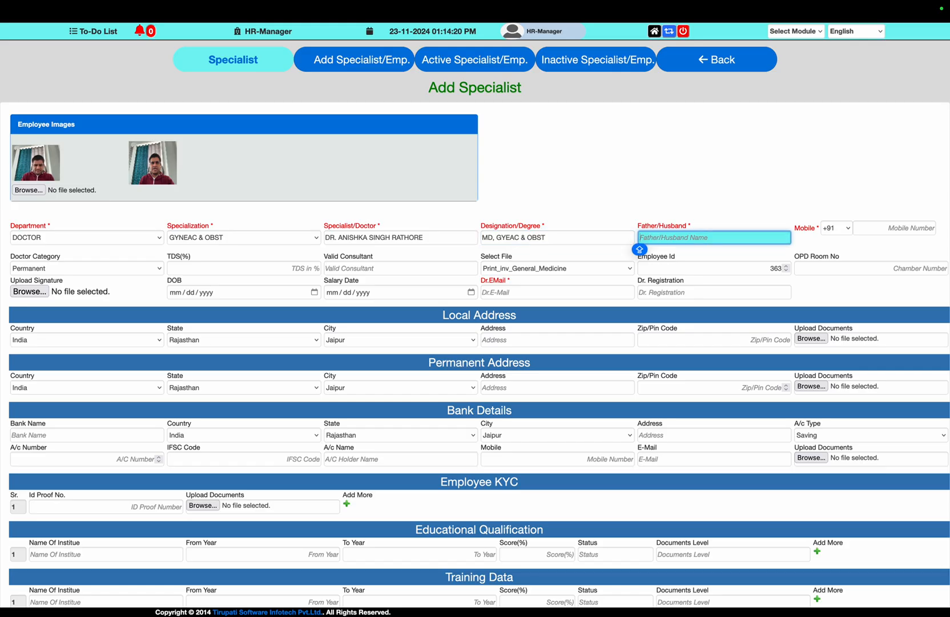
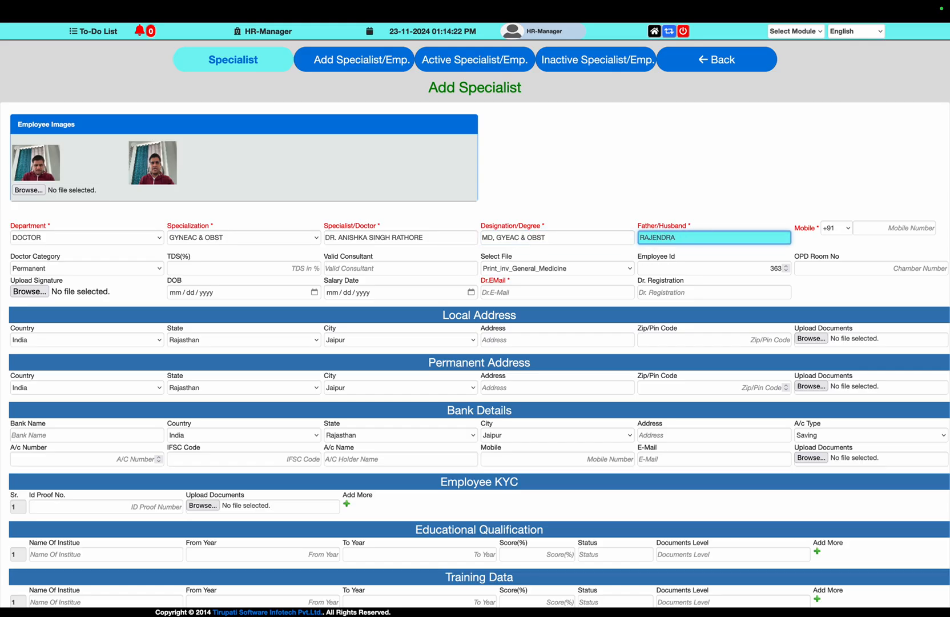
key(Tab)
key(Tab)
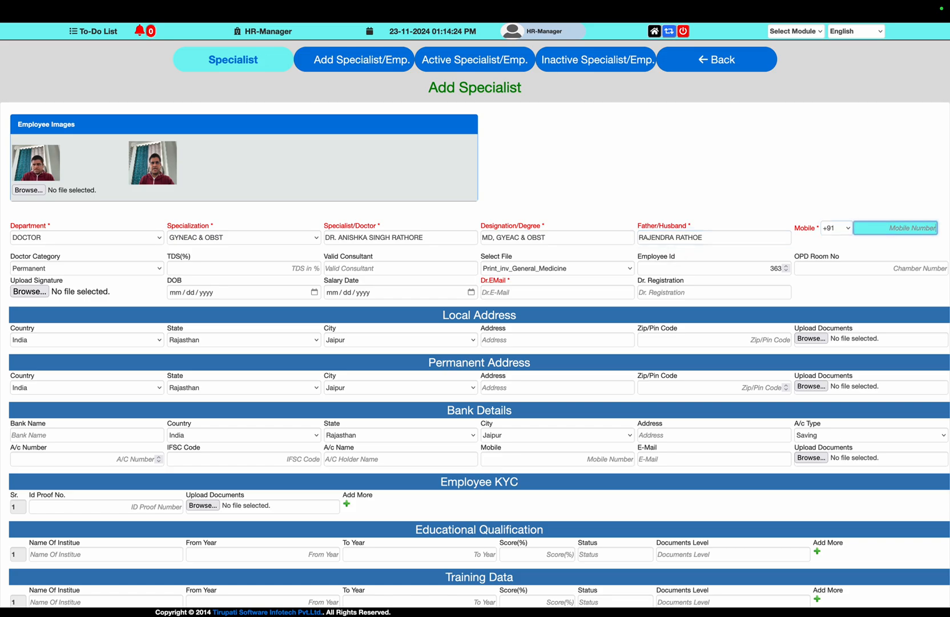
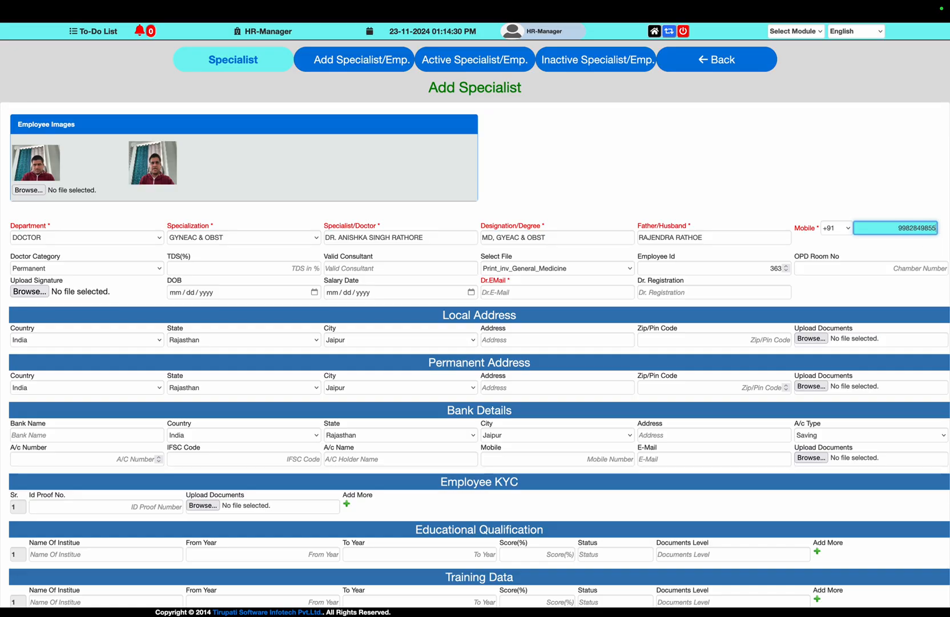
key(Tab)
key(Tab)
key(Tab)
key(Tab)
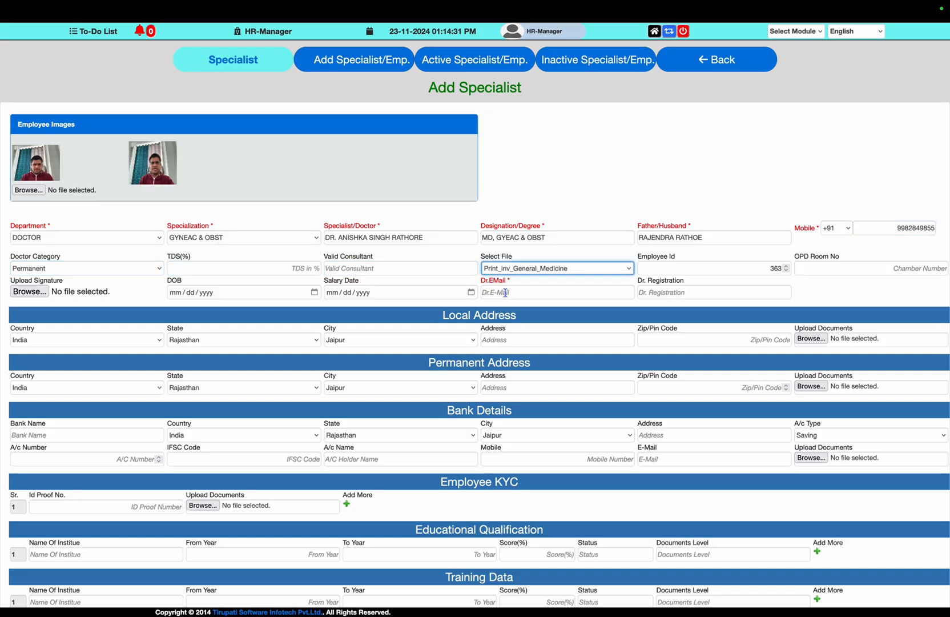
Choose print file Print_inv_Obst_Gynaec and enter OPD room 0PD103
click(530, 268)
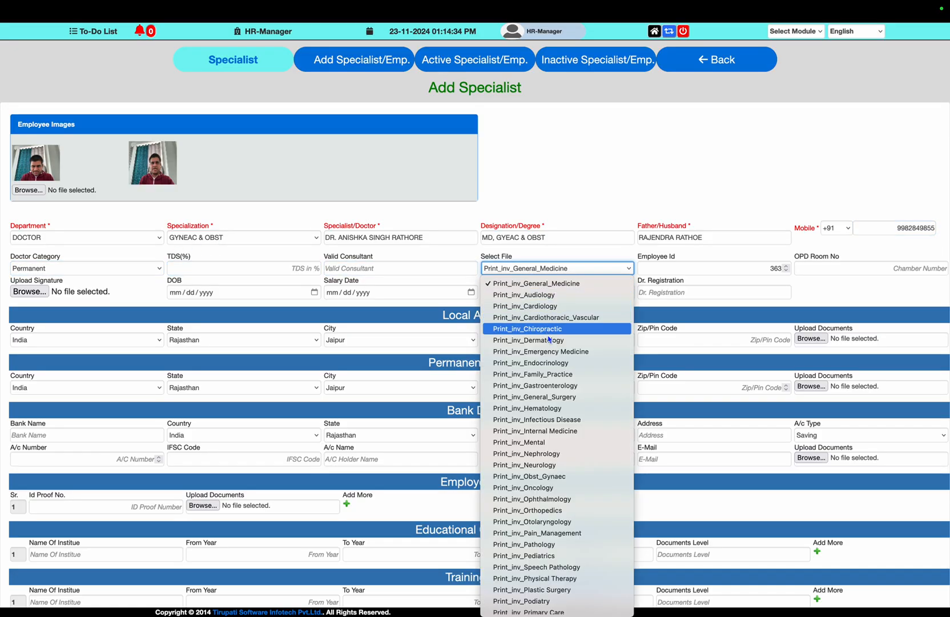
scroll(559, 444, down, 5)
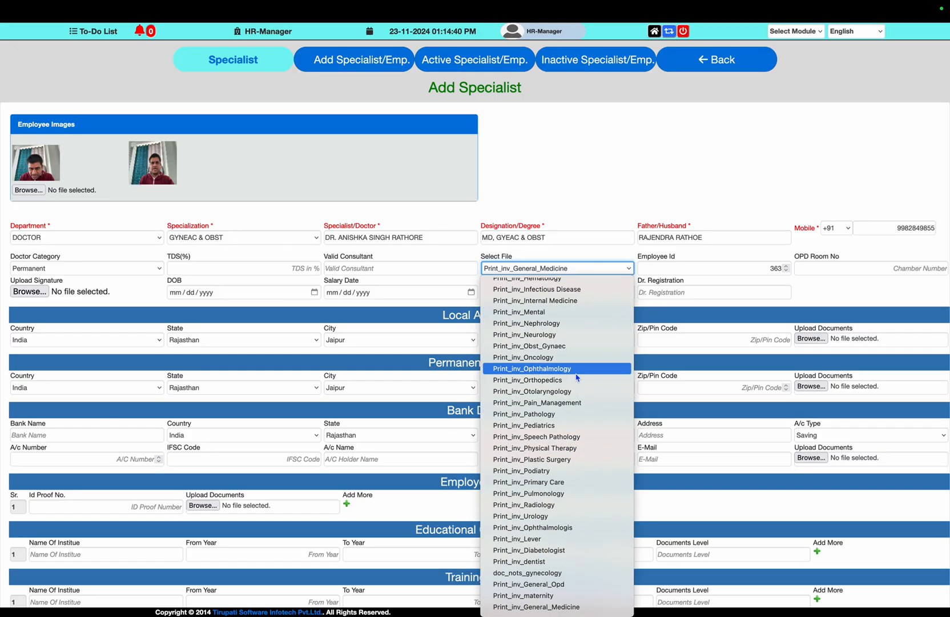
click(571, 346)
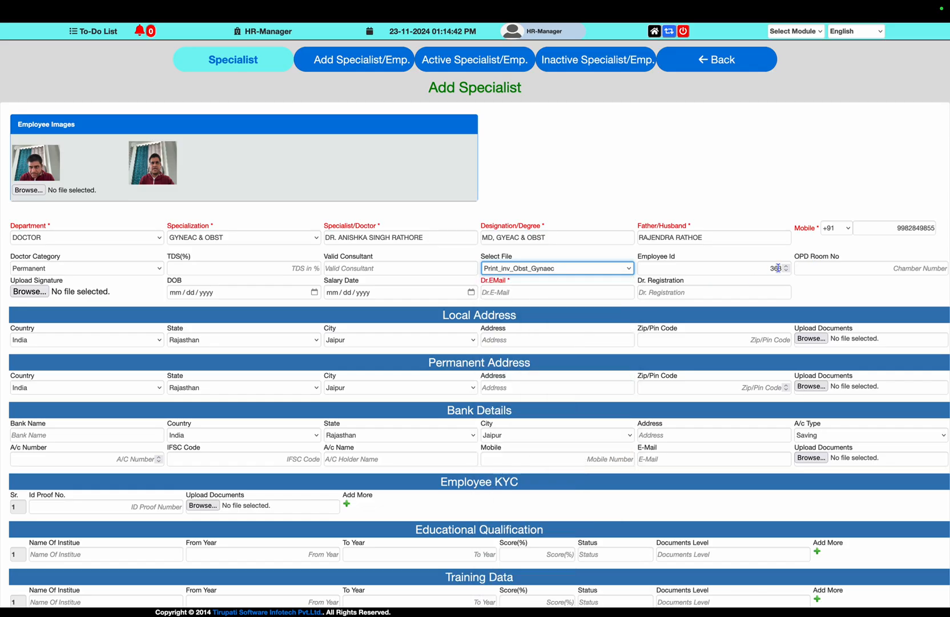
click(778, 267)
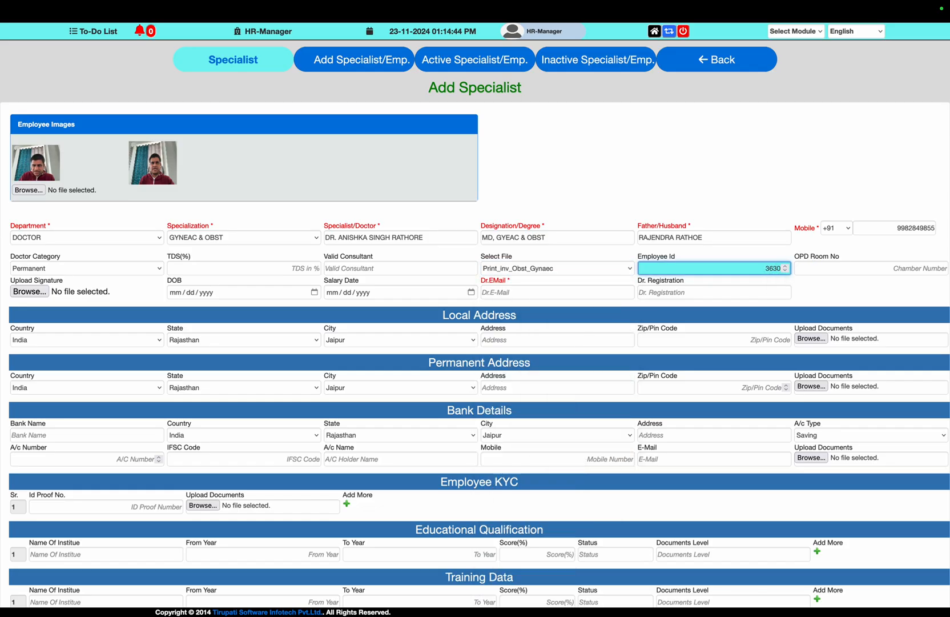
click(901, 267)
text(0)
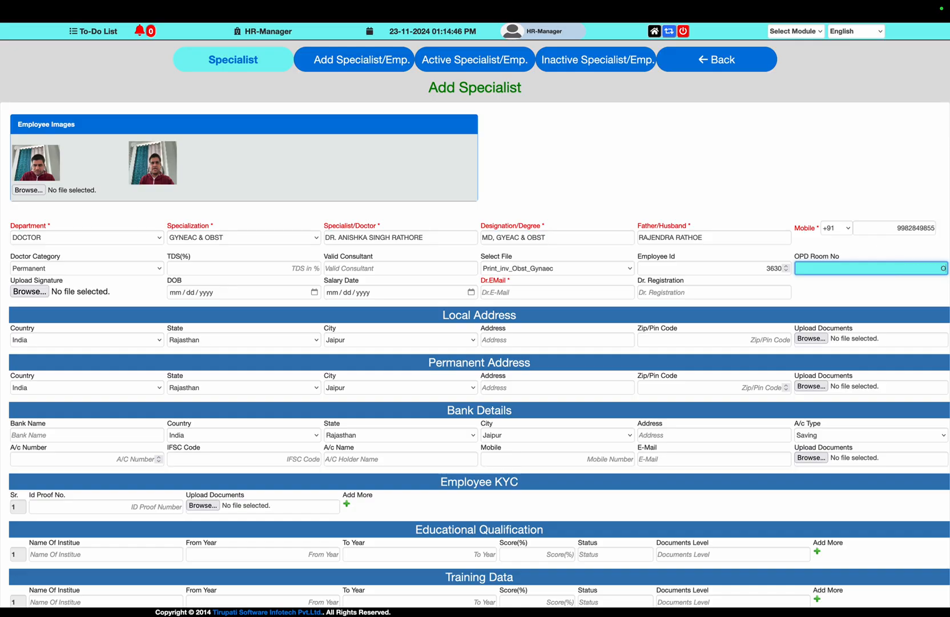
text(PD103)
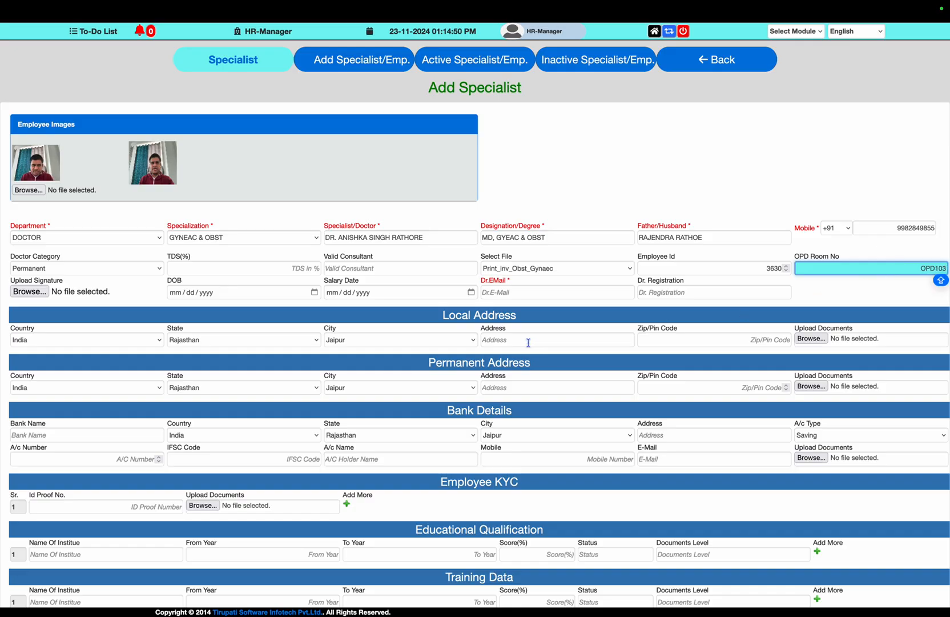
Enter the doctor's e-mail address and doctor registration number
click(497, 293)
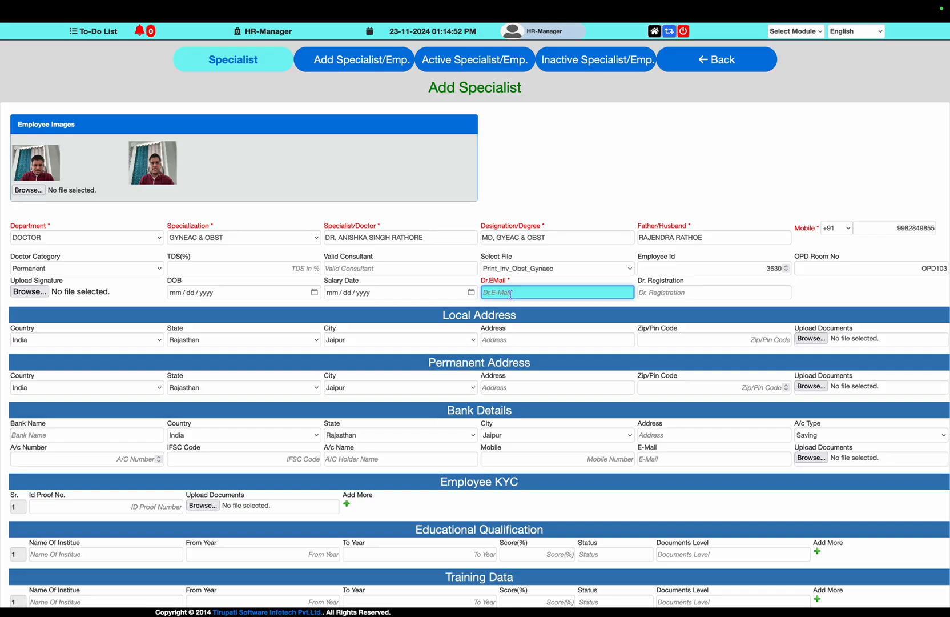
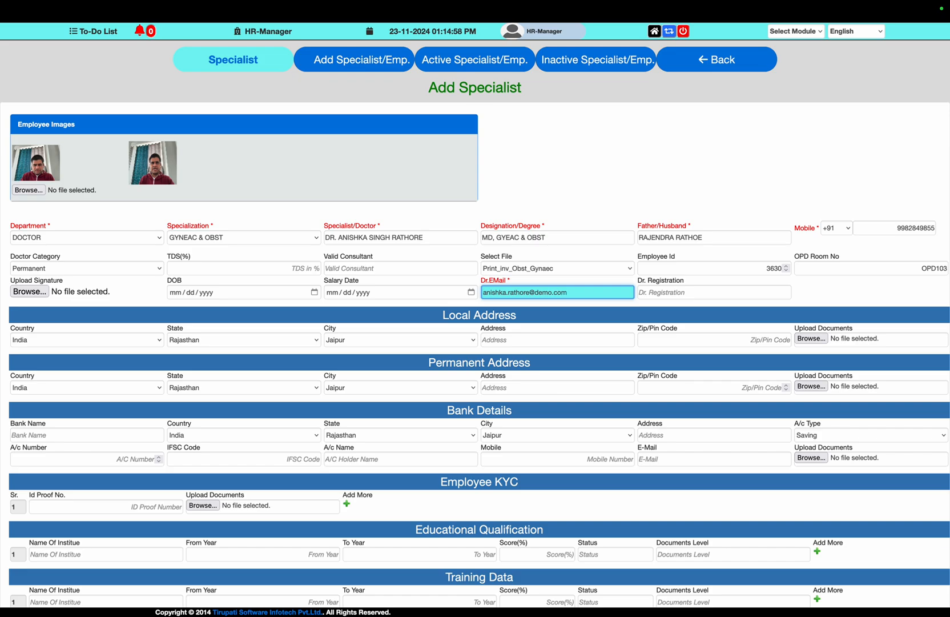
key(Tab)
key(Caps_Lock)
text(RM)
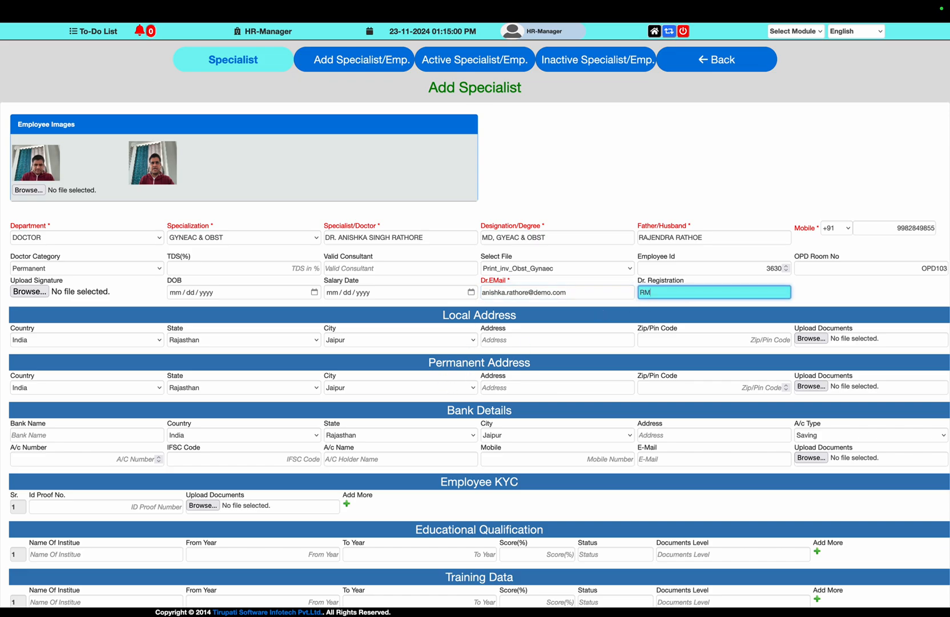
text(547647)
Keep Jaipur as the local address city
click(396, 340)
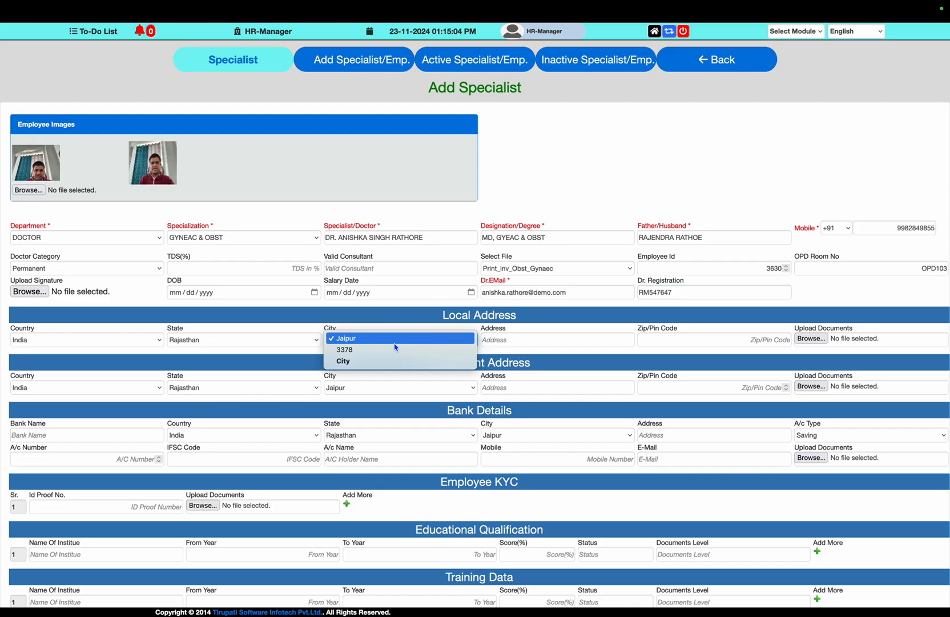
click(396, 342)
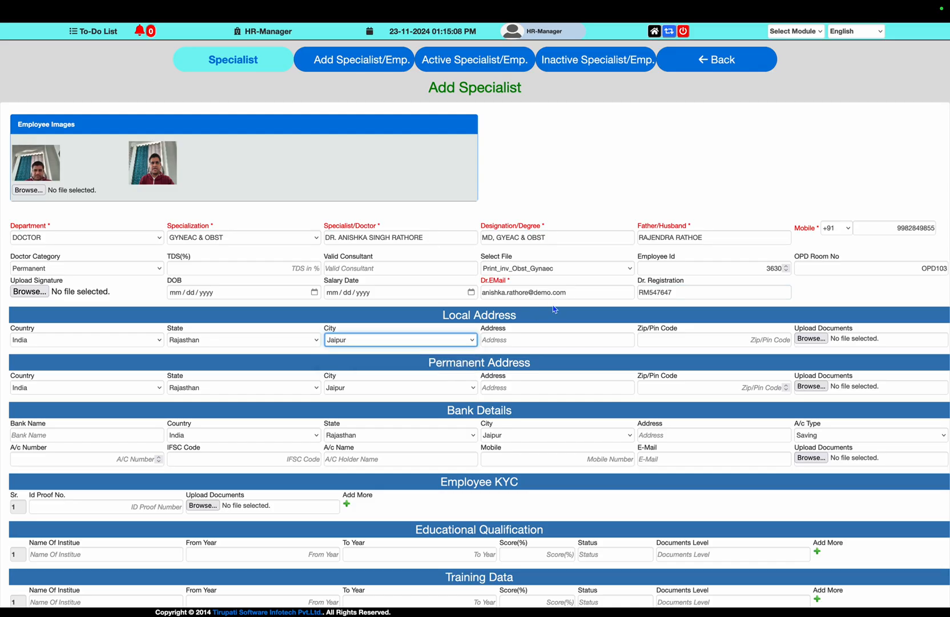
scroll(553, 309, down, 1)
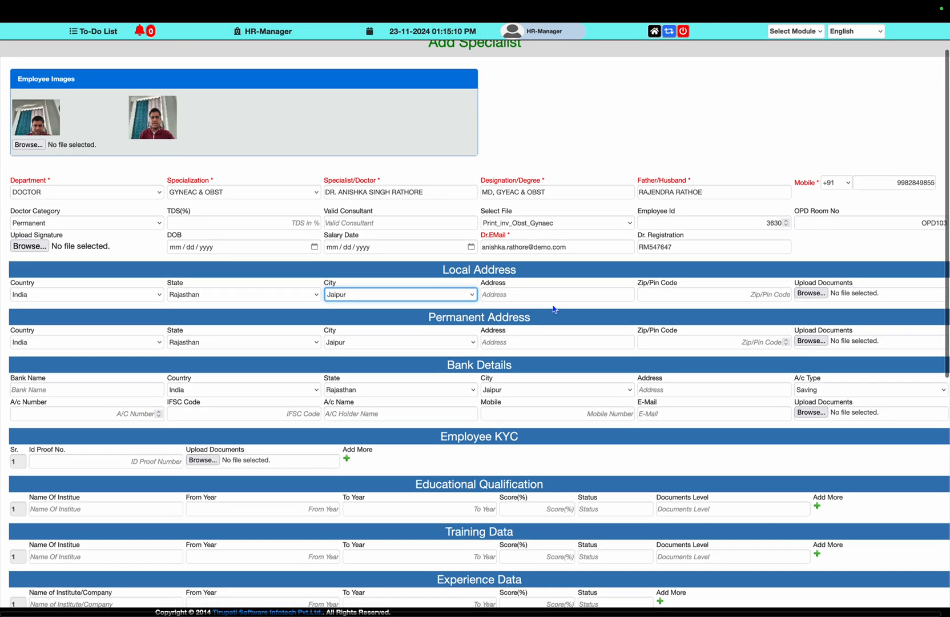
scroll(553, 308, down, 1)
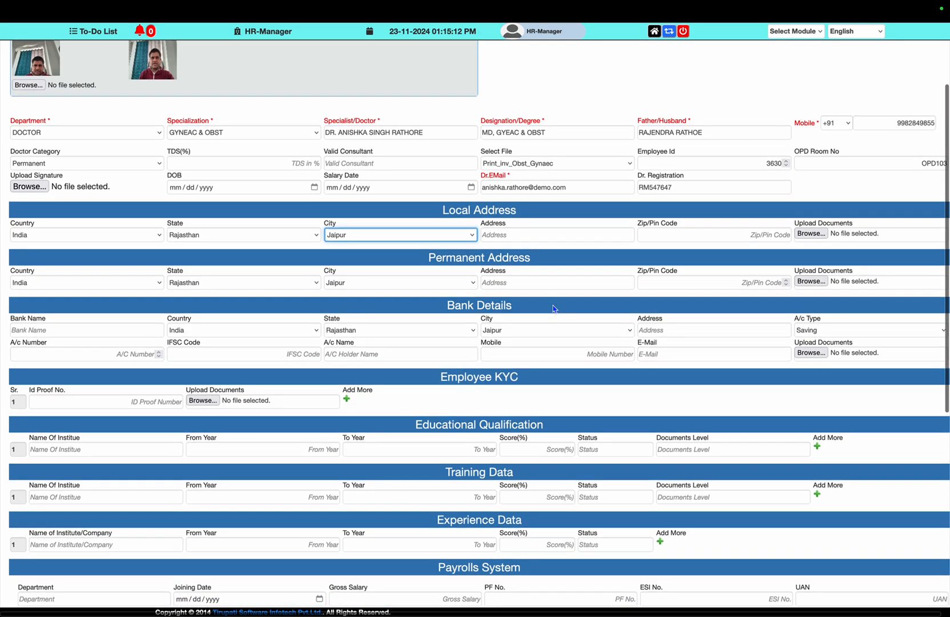
scroll(553, 309, down, 1)
scroll(553, 308, down, 1)
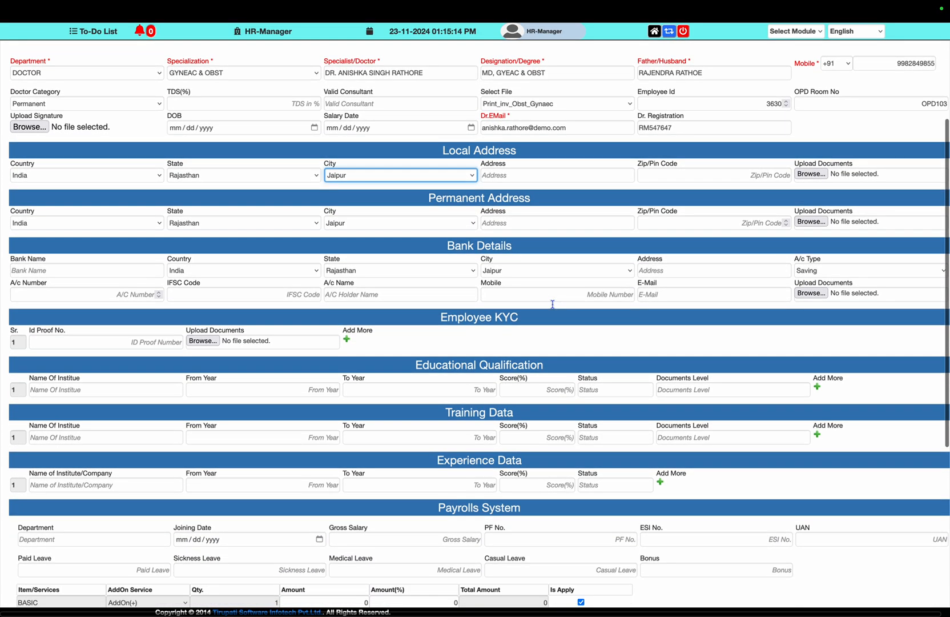
scroll(553, 309, down, 1)
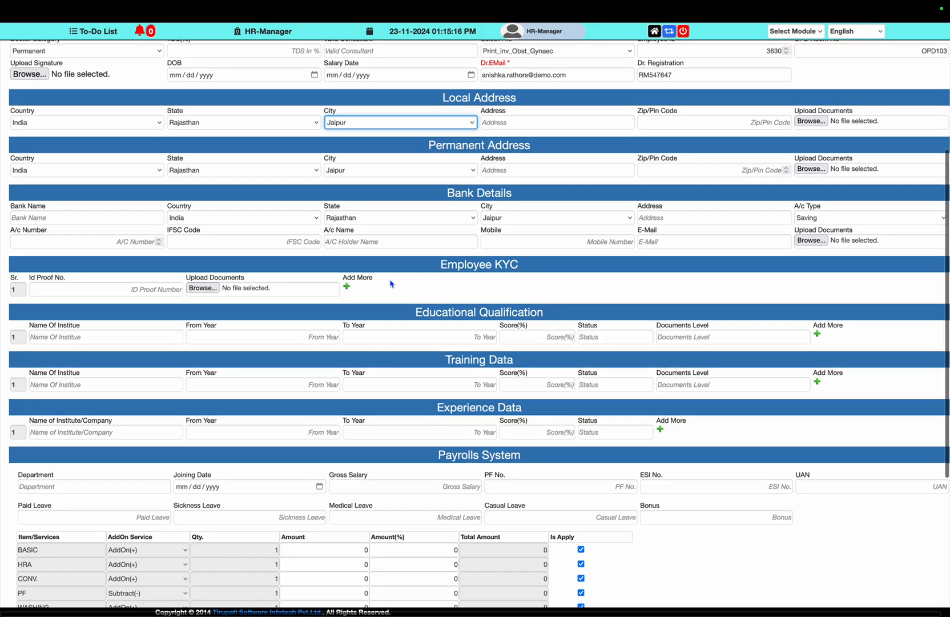
Enter the UIDAI ID proof number in Id Proof No
click(181, 288)
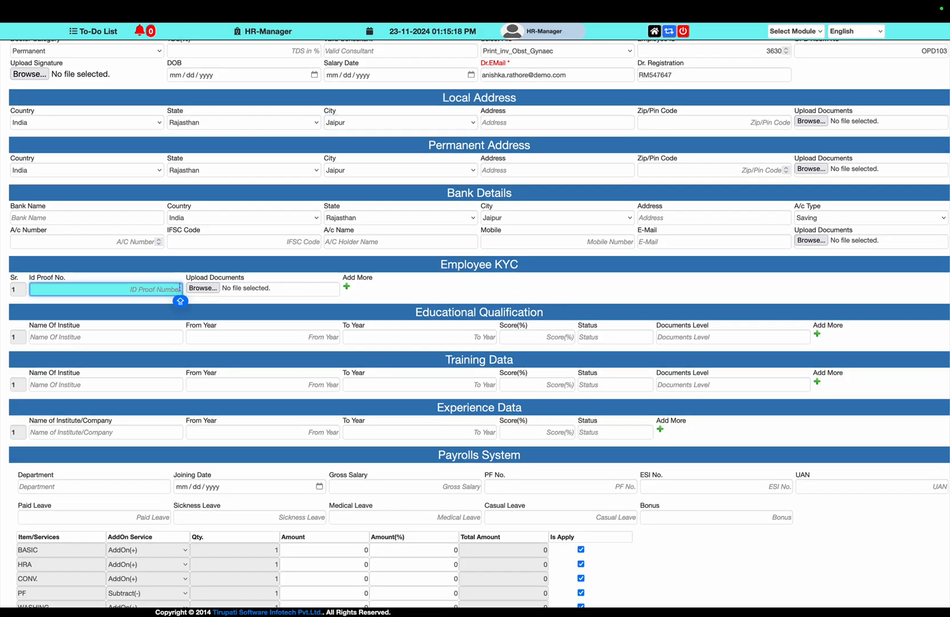
text(UIDAI)
key(Caps_Lock)
Attach an image file from Pictures as the KYC upload document
click(202, 288)
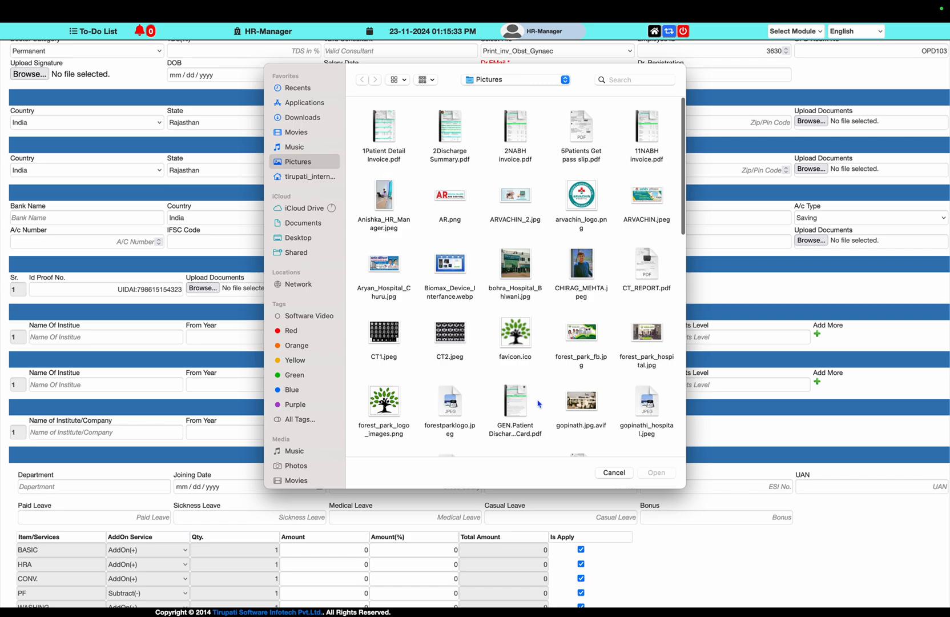
click(586, 406)
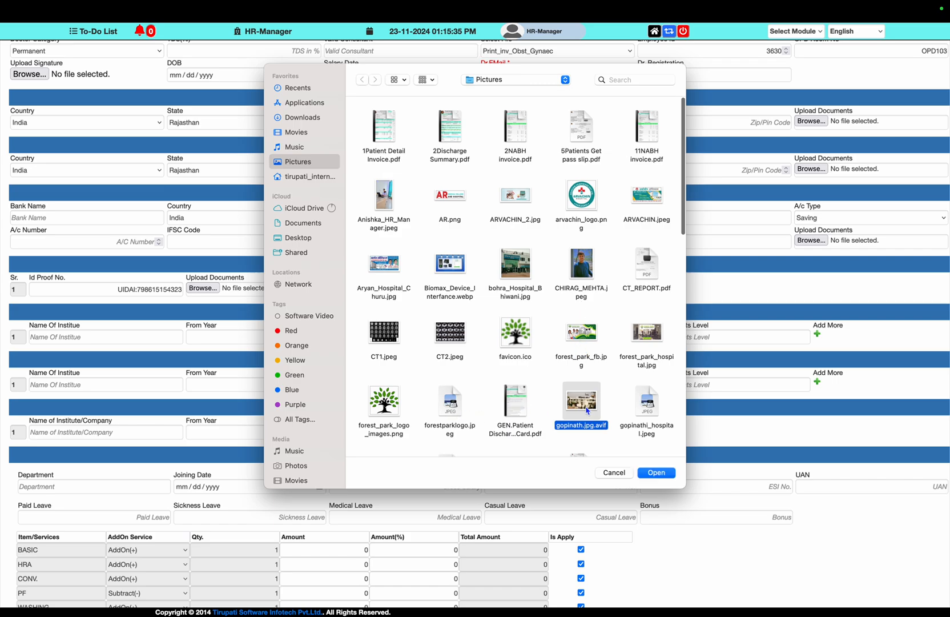
click(657, 472)
scroll(680, 345, up, 3)
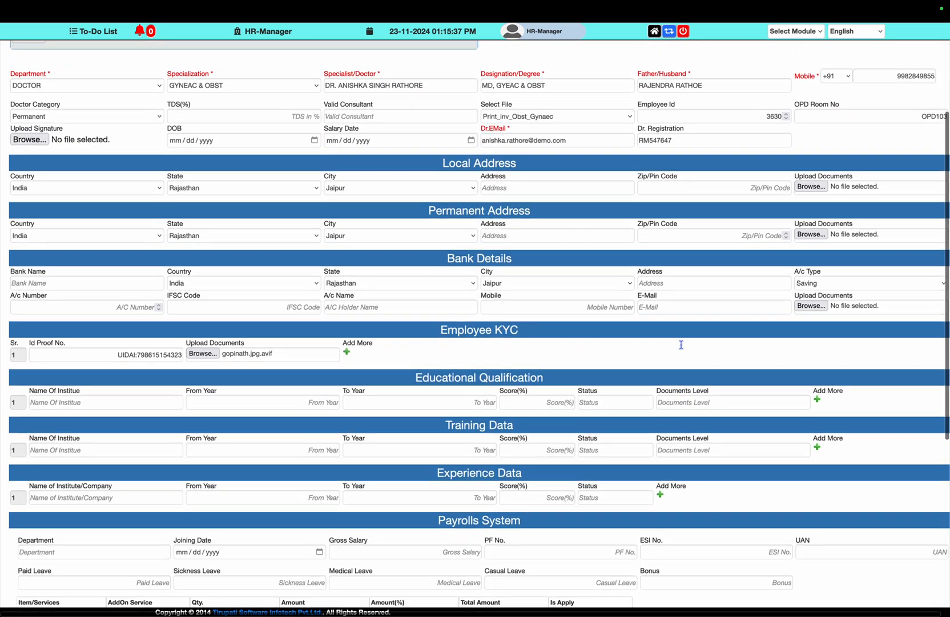
scroll(680, 344, up, 3)
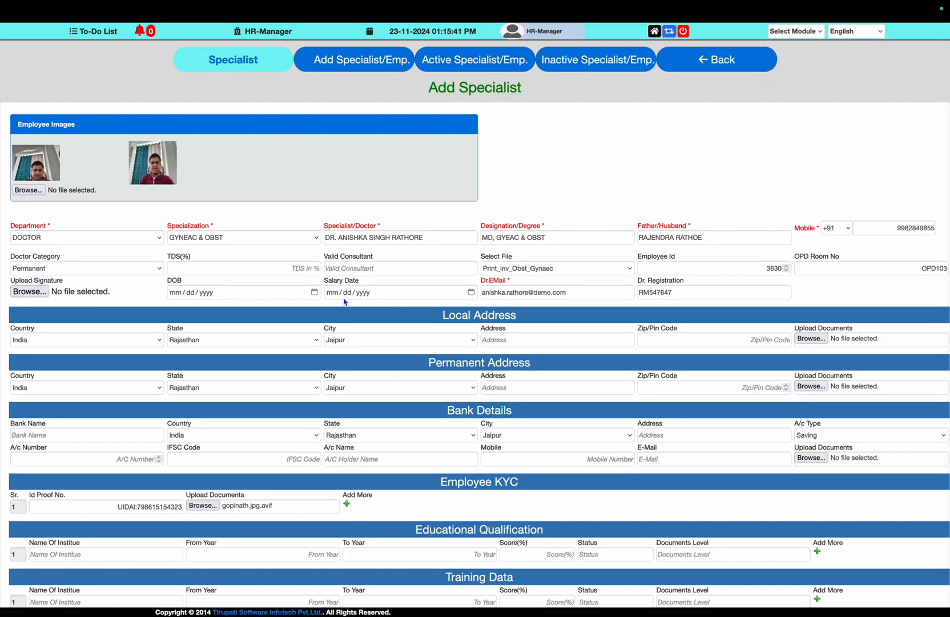
Attach the employee photo under Employee Images
click(29, 189)
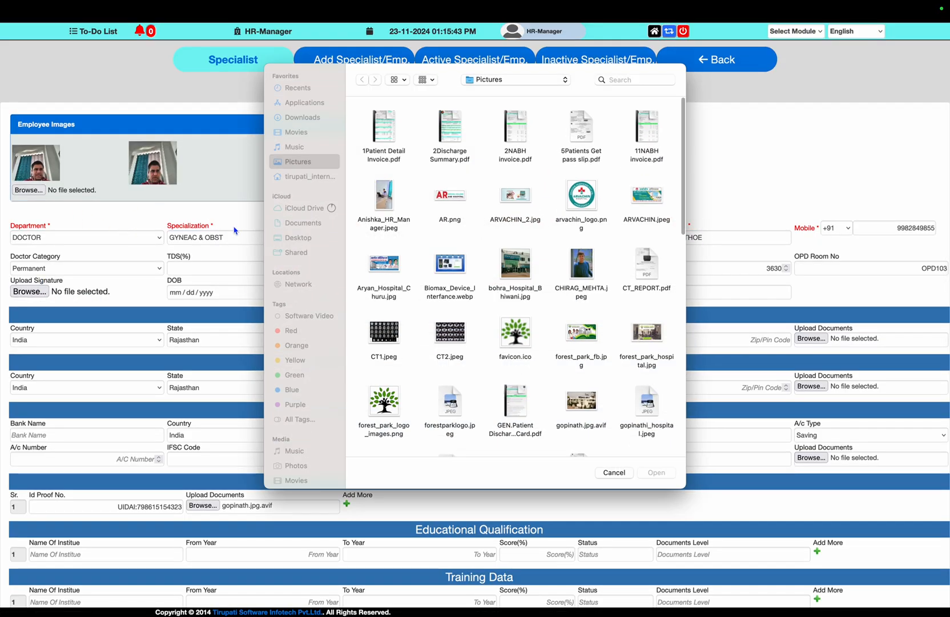
double_click(384, 196)
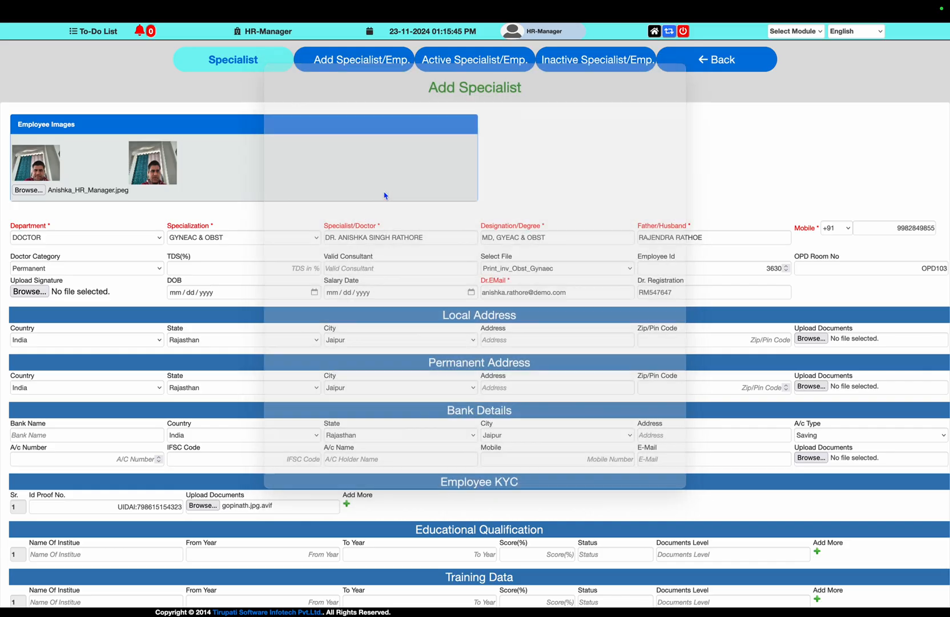
scroll(389, 238, down, 5)
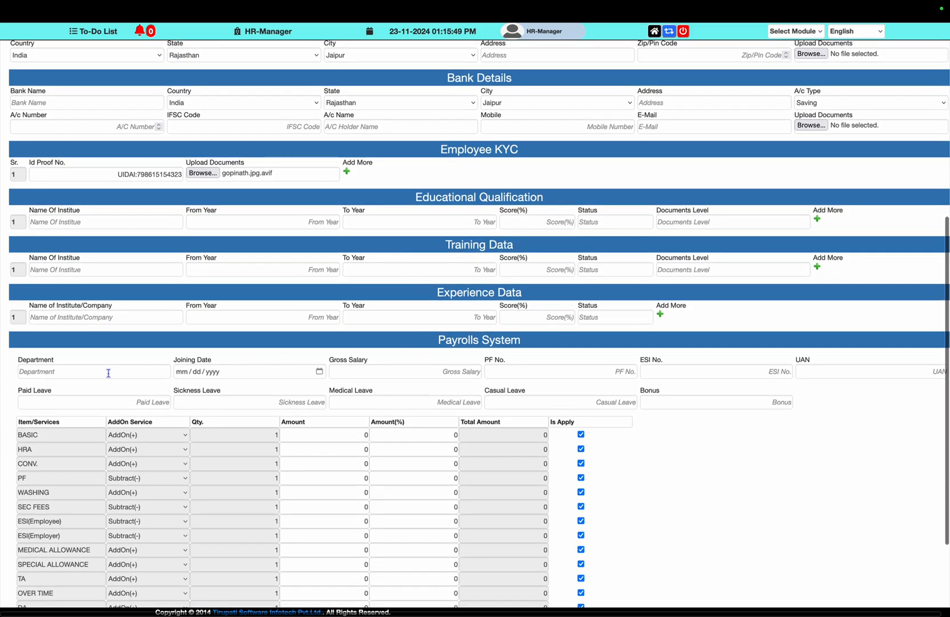
Enter GYNEAC & OBST as the Payrolls System department
click(100, 372)
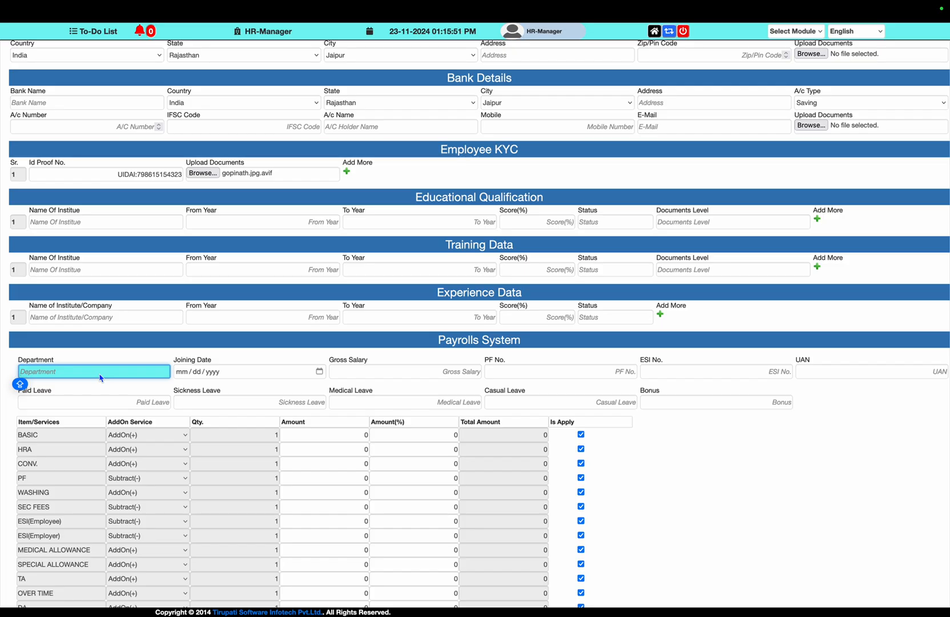
text(GEAC & OBS)
text(YN)
key(Tab)
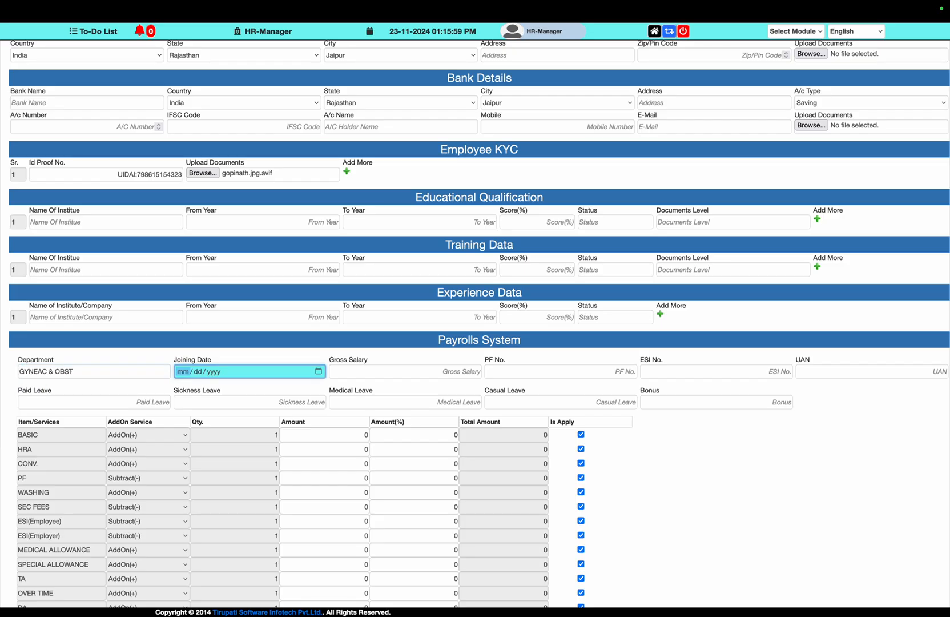
Set joining date 01/01/2023 and gross salary 65000, dismissing the salary alert
text(01 / 01 / )
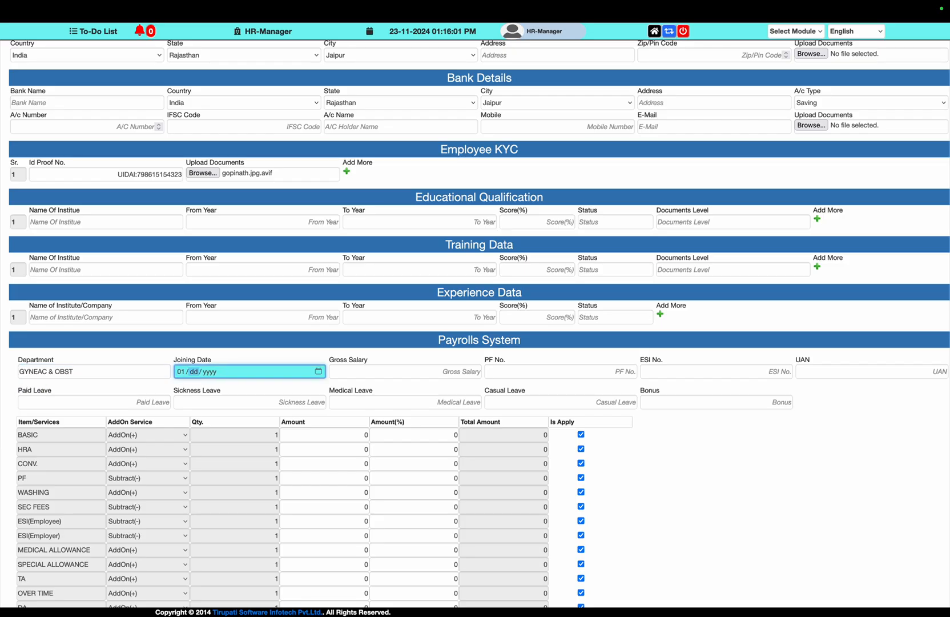
text(2023)
key(Tab)
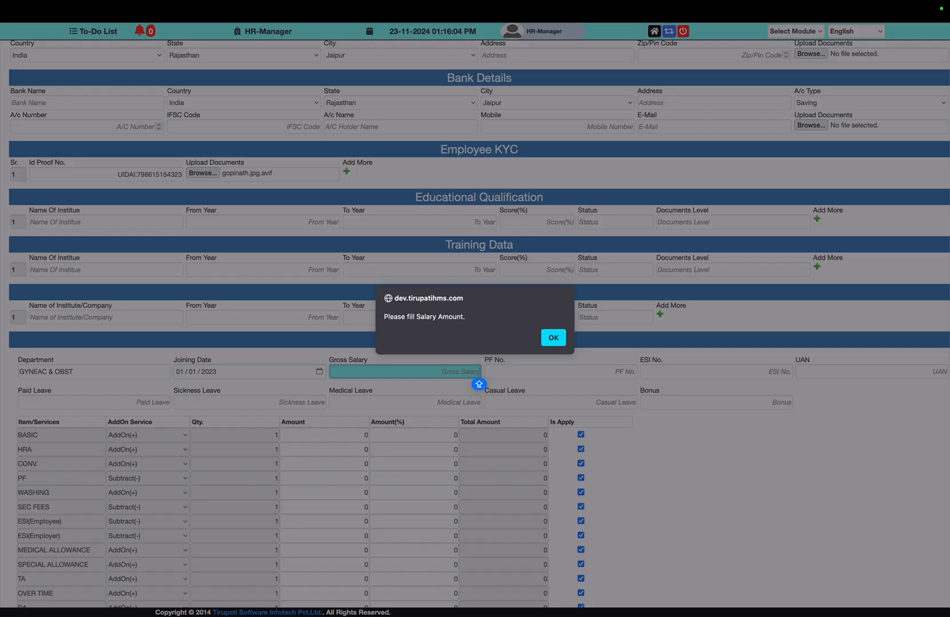
key(Return)
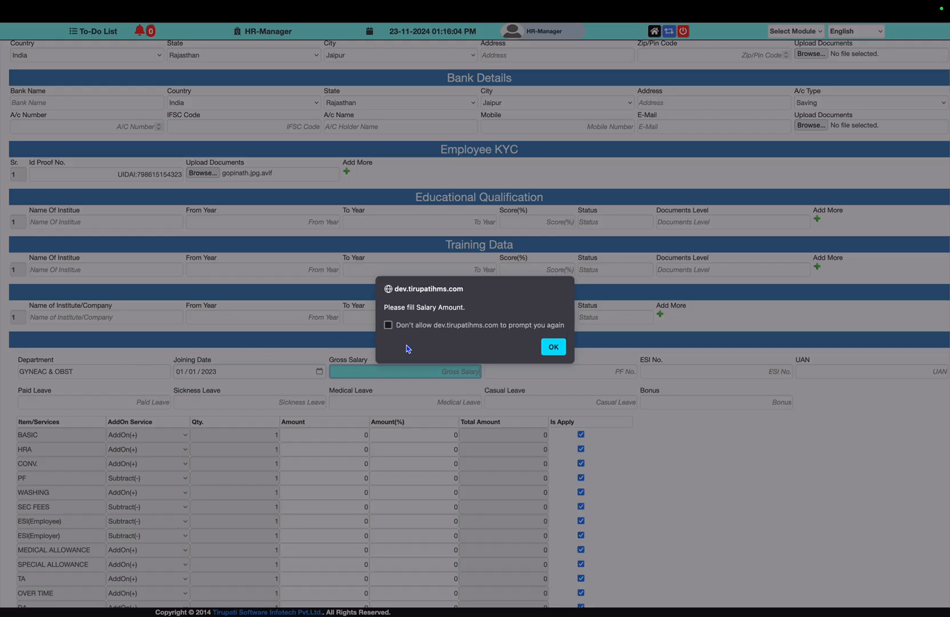
click(388, 325)
click(553, 347)
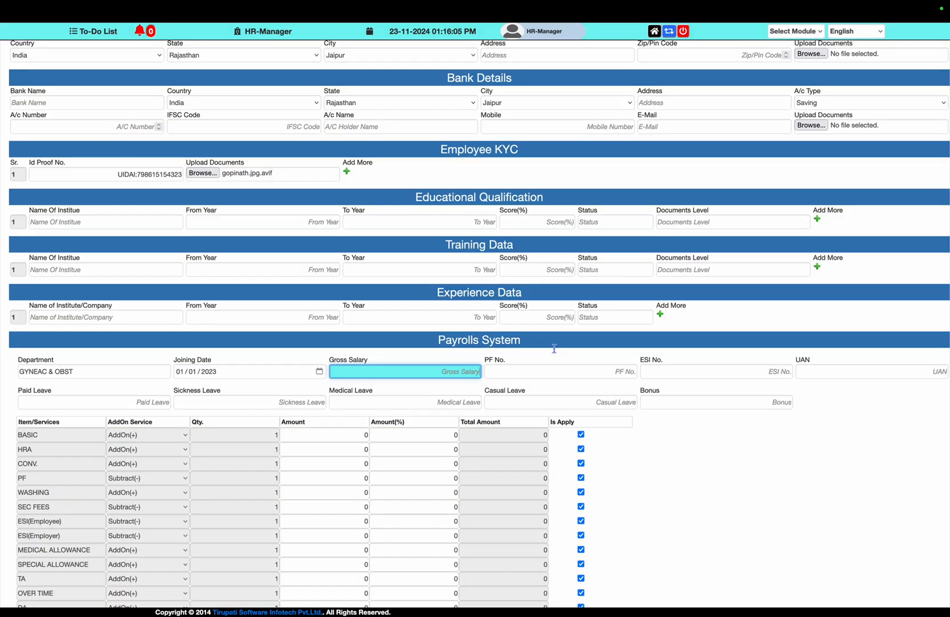
text(65000)
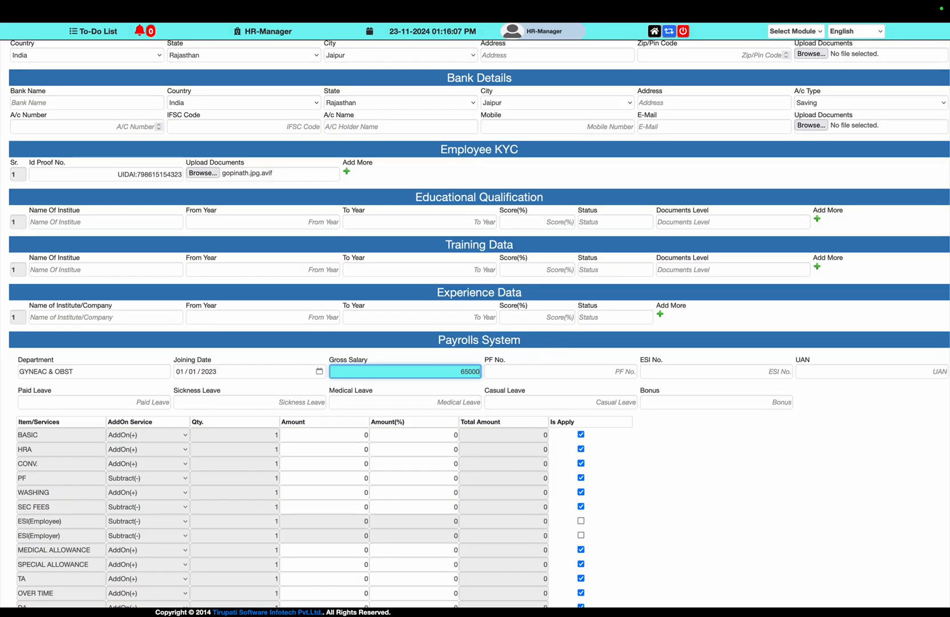
Fill in the employee's PF, ESI and UAN numbers
key(Tab)
key(Caps_Lock)
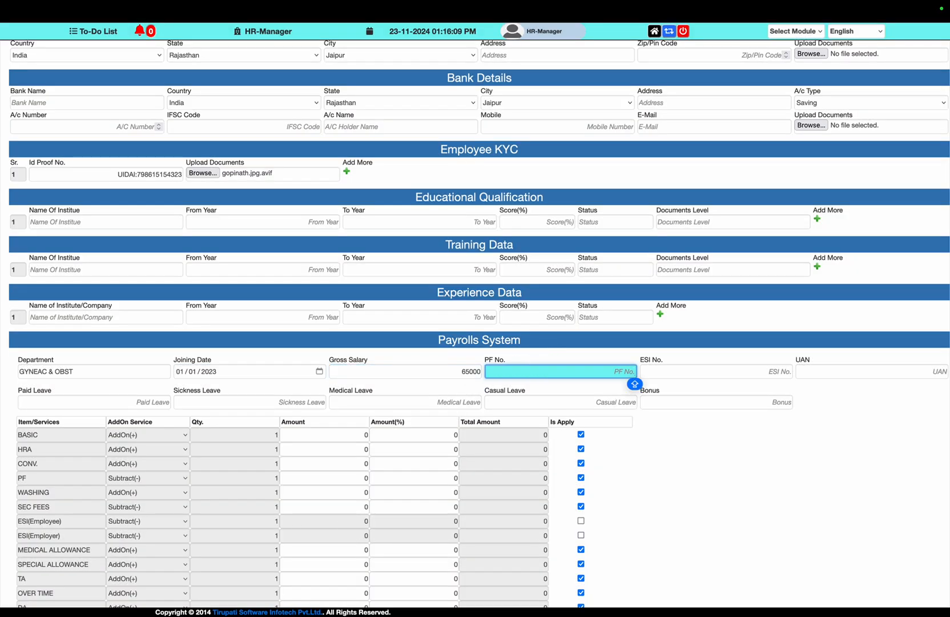
key(Tab)
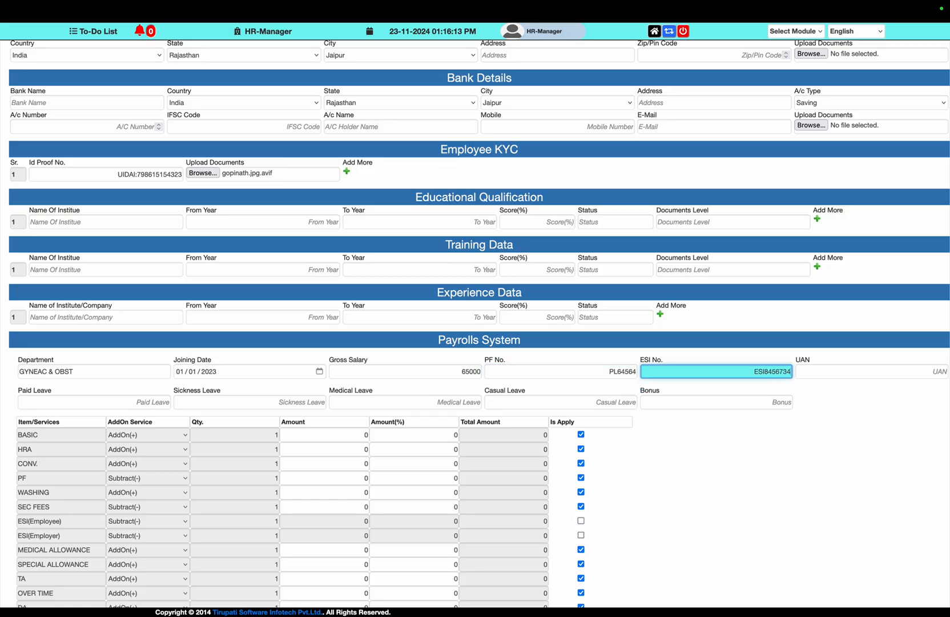
key(Tab)
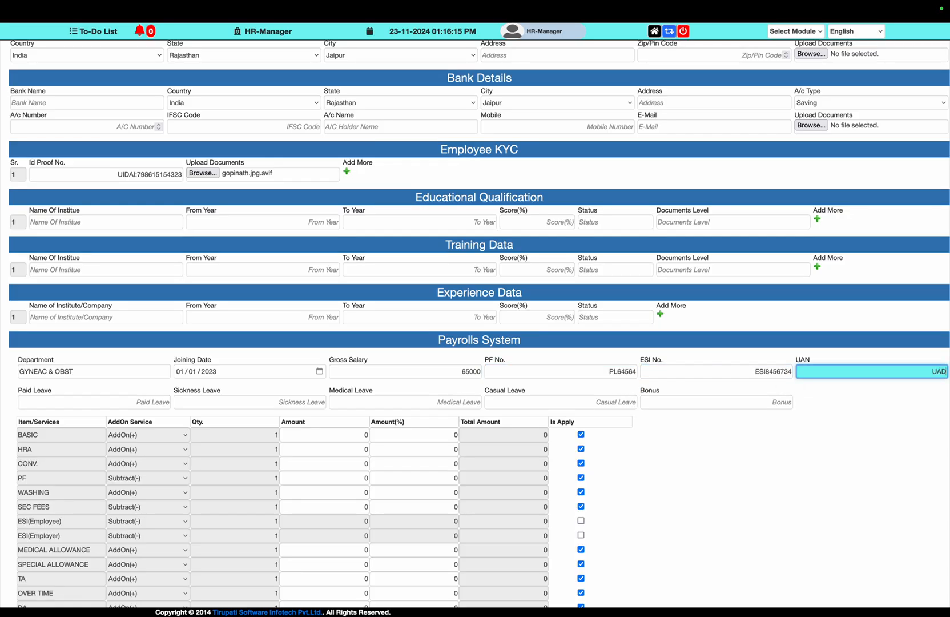
Set paid, sickness, medical and casual leave to 7, 5, 5 and 10 days
click(168, 402)
text(7)
key(Tab)
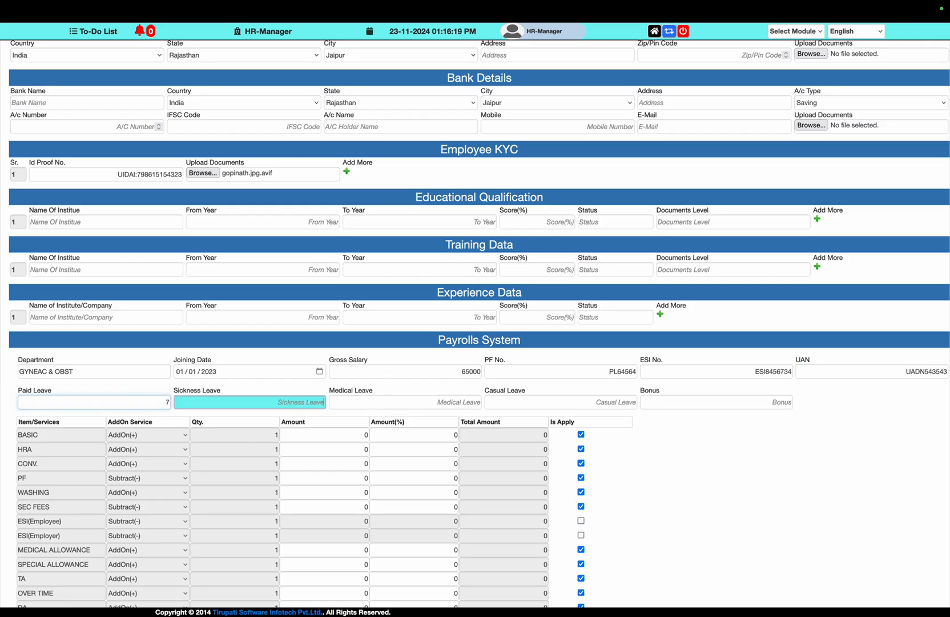
text(5)
key(Tab)
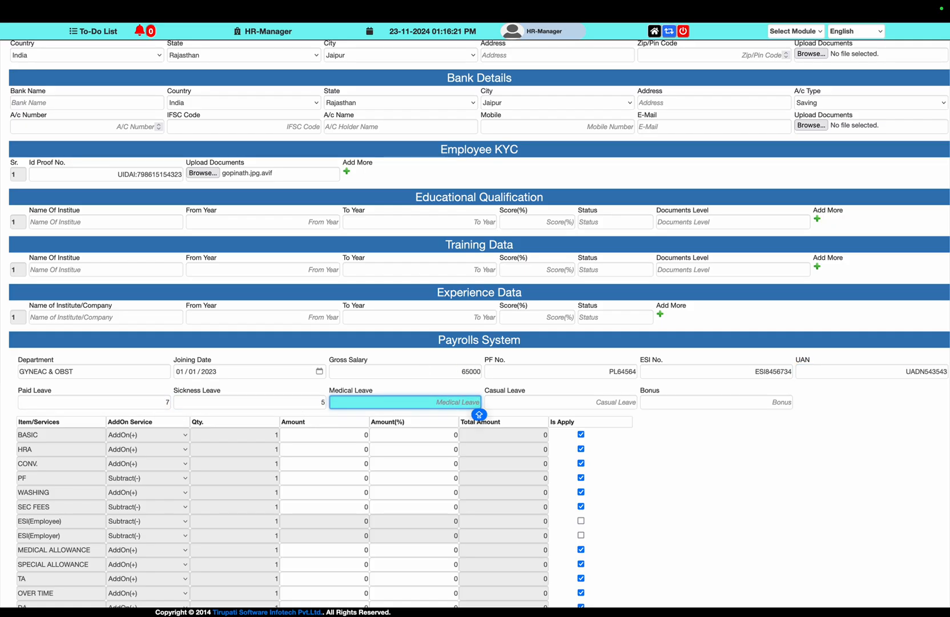
text(5)
key(Tab)
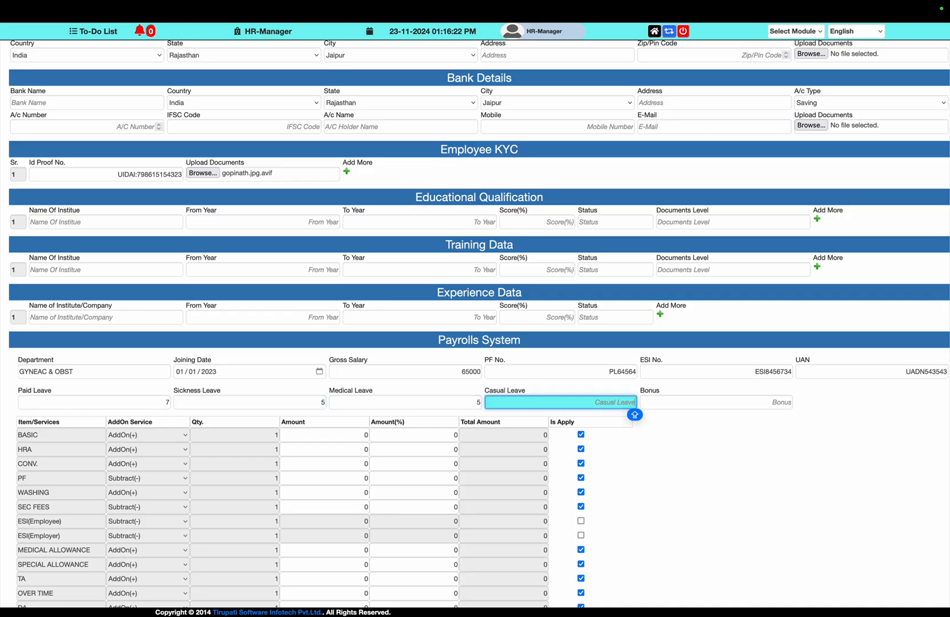
text(10)
key(Tab)
key(Tab)
key(Tab)
key(Tab)
key(Tab)
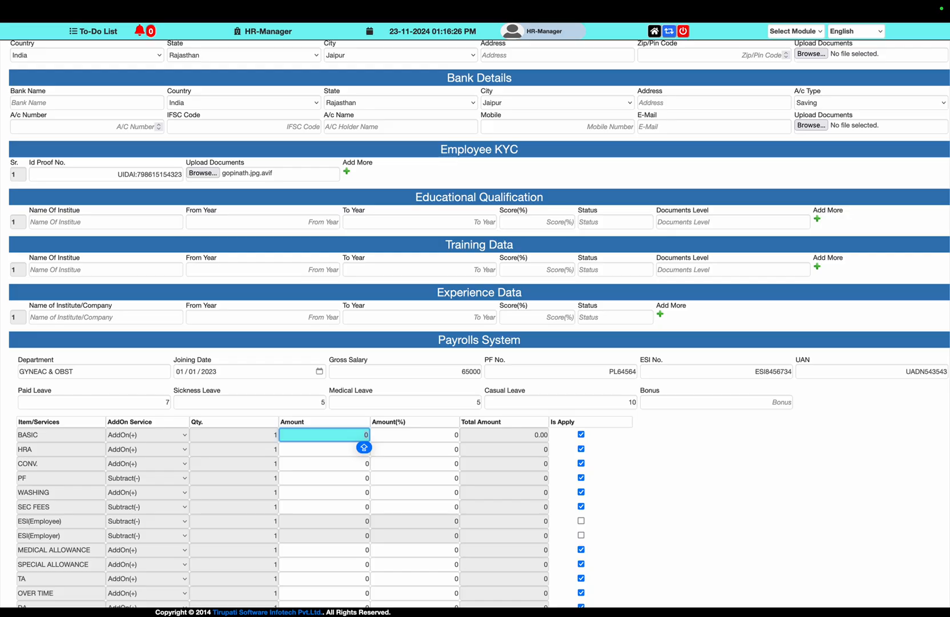
Enter BASIC 45000, HRA 5000, CONV, PF 1800 and WASHING 5000 salary amounts
text(45000)
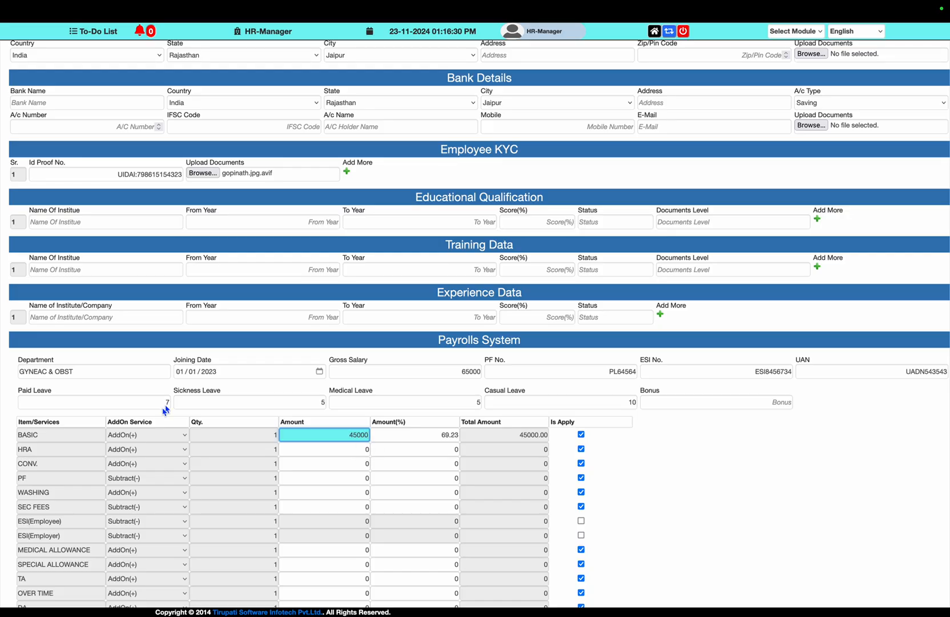
click(304, 451)
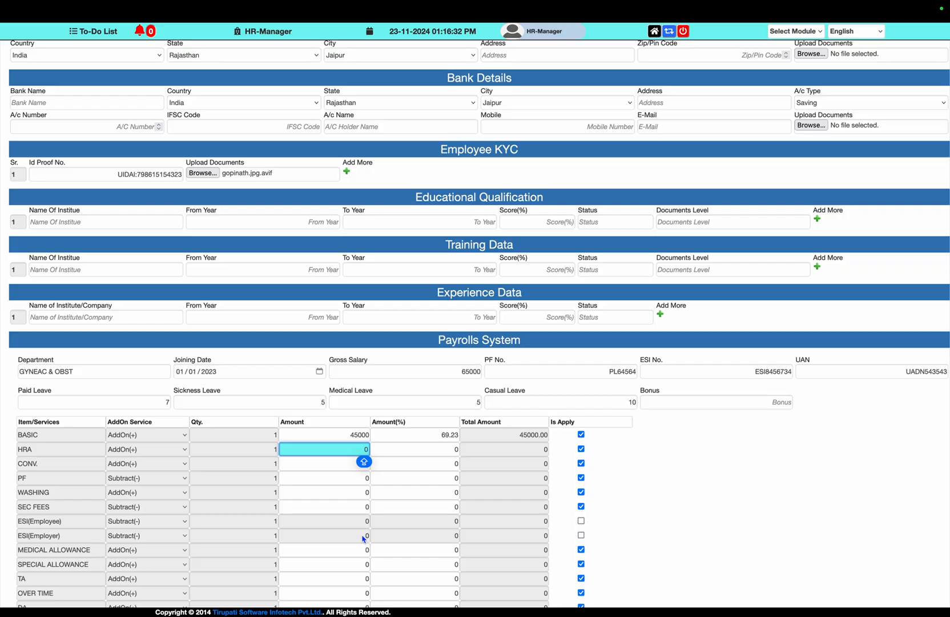
text(5000)
click(358, 464)
text(1200)
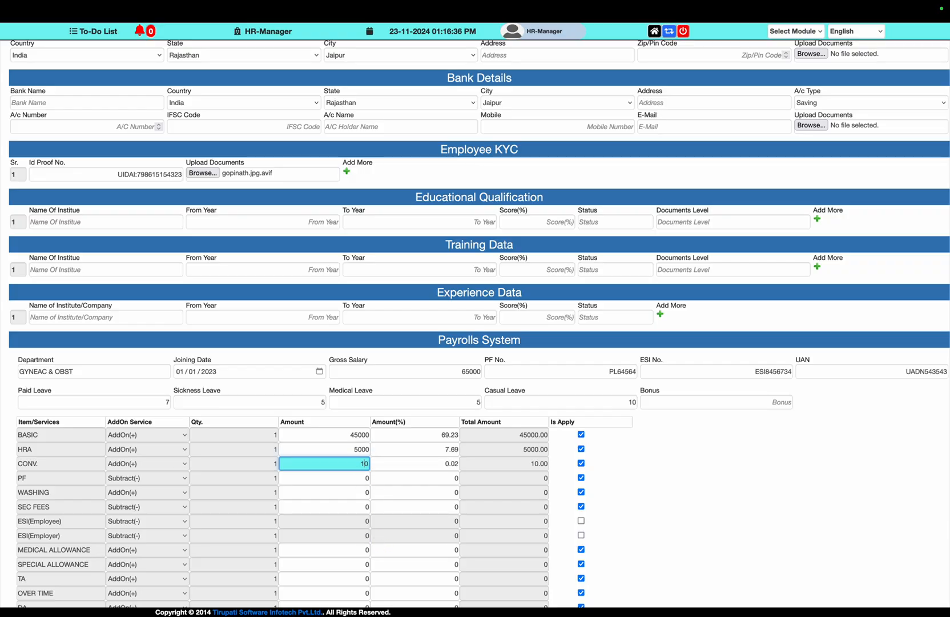
click(335, 484)
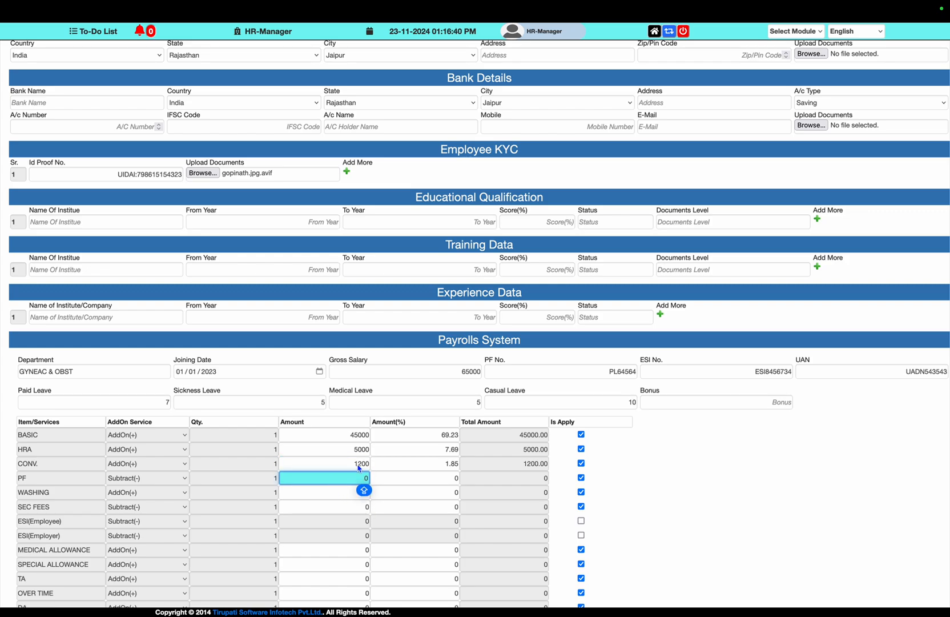
click(355, 466)
key(Tab)
key(Tab)
key(Tab)
key(Tab)
key(Tab)
key(Tab)
key(Tab)
key(Tab)
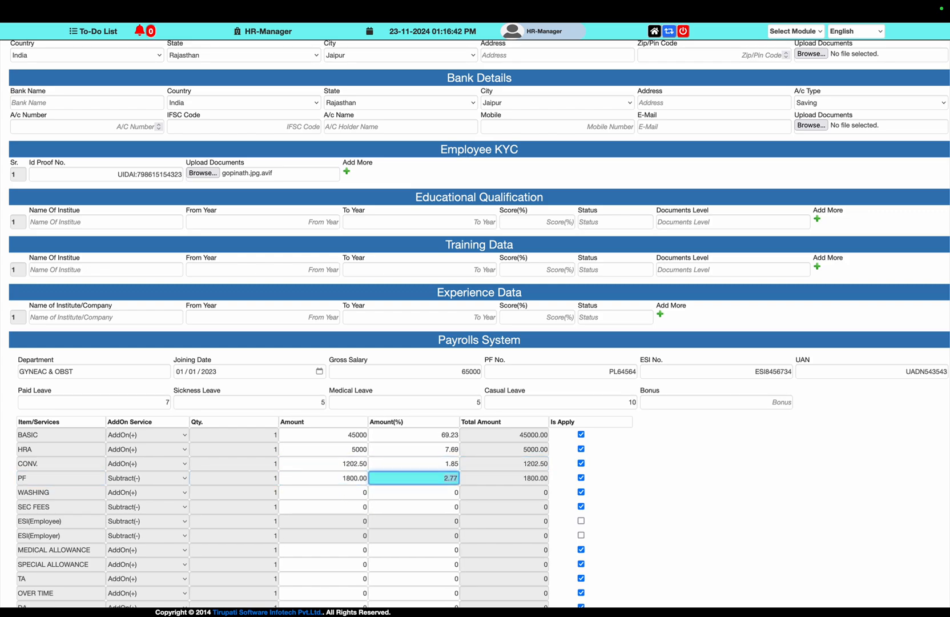
click(335, 492)
text(50000)
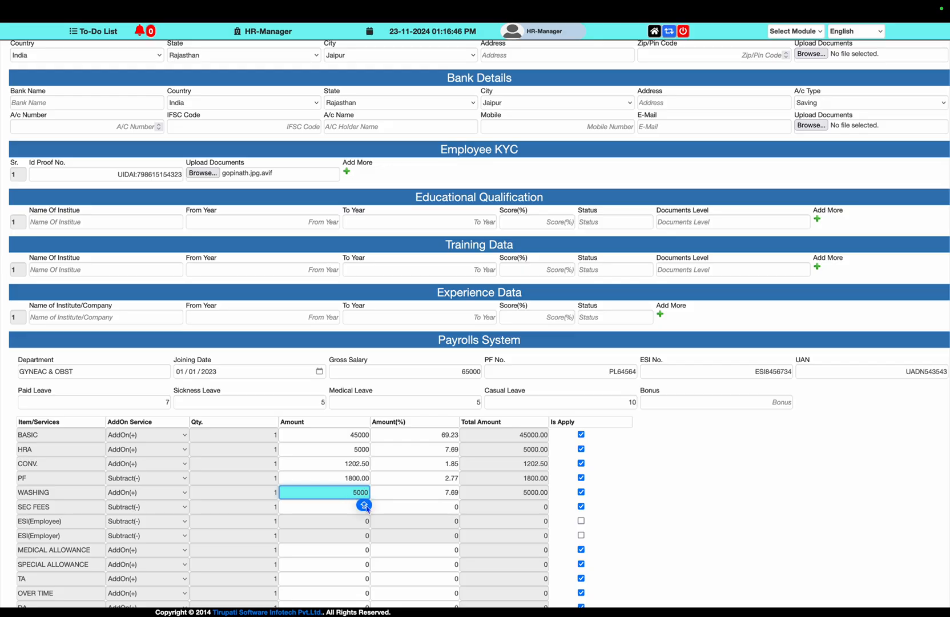
Set medical and special allowances to 2500 each and TA to 2002
scroll(354, 503, down, 3)
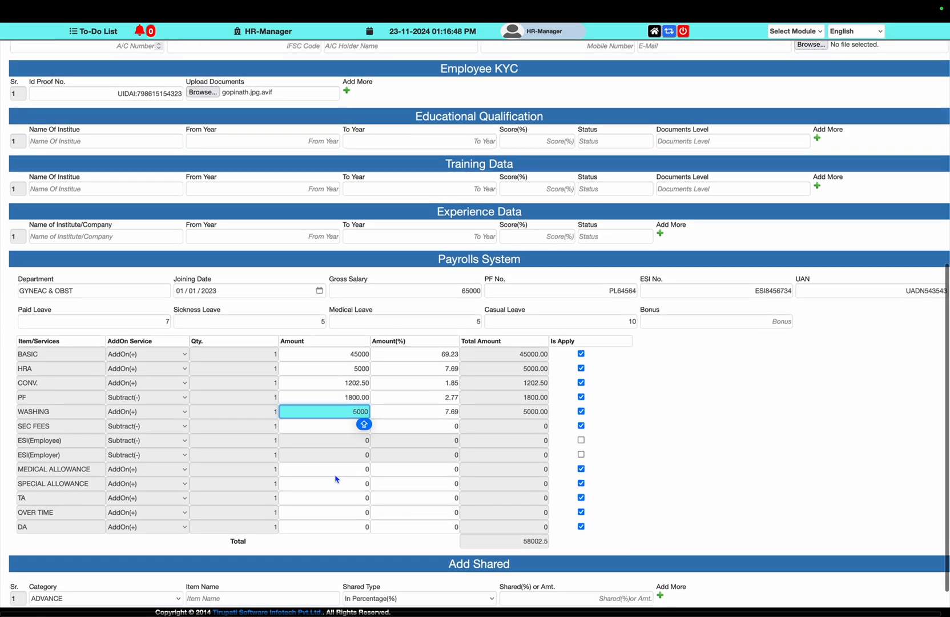
click(334, 473)
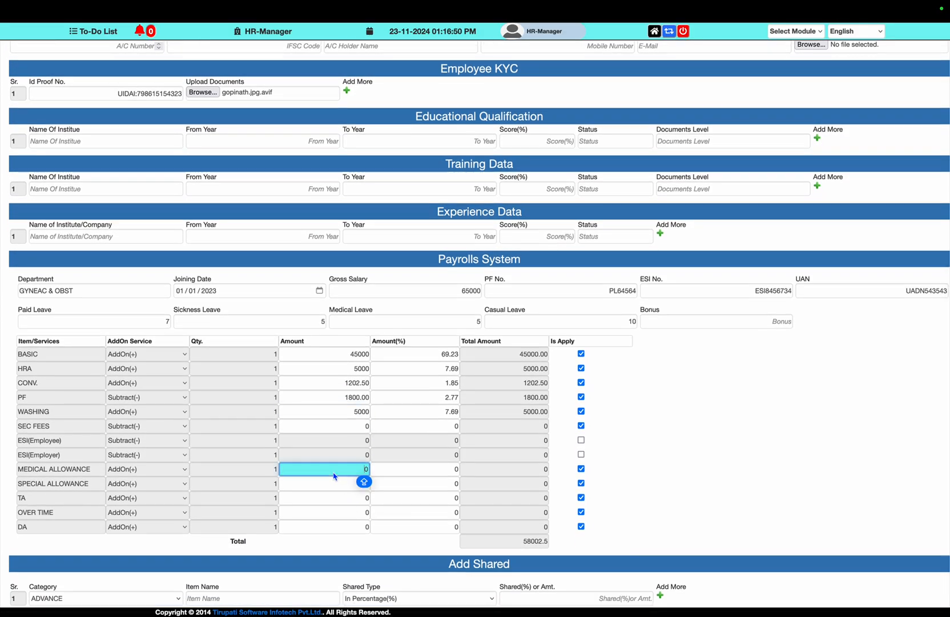
text(2500)
click(336, 489)
text(25000)
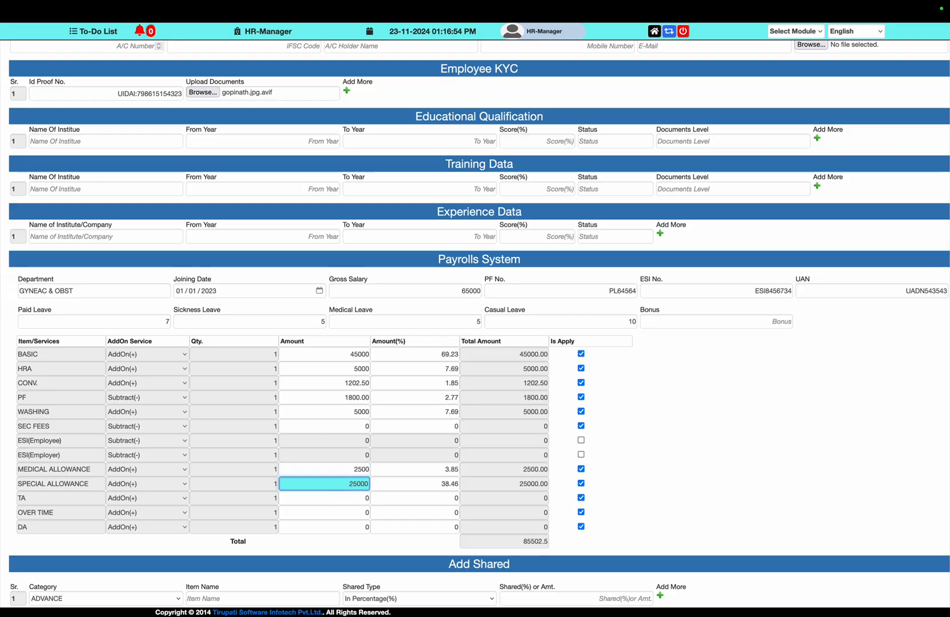
key(BackSpace)
click(340, 510)
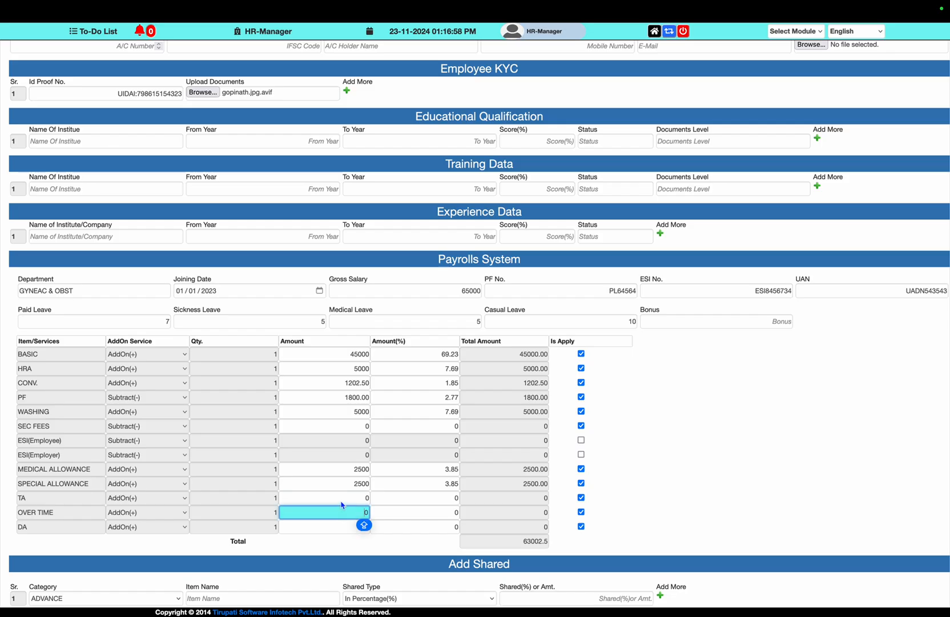
click(343, 501)
text(3000)
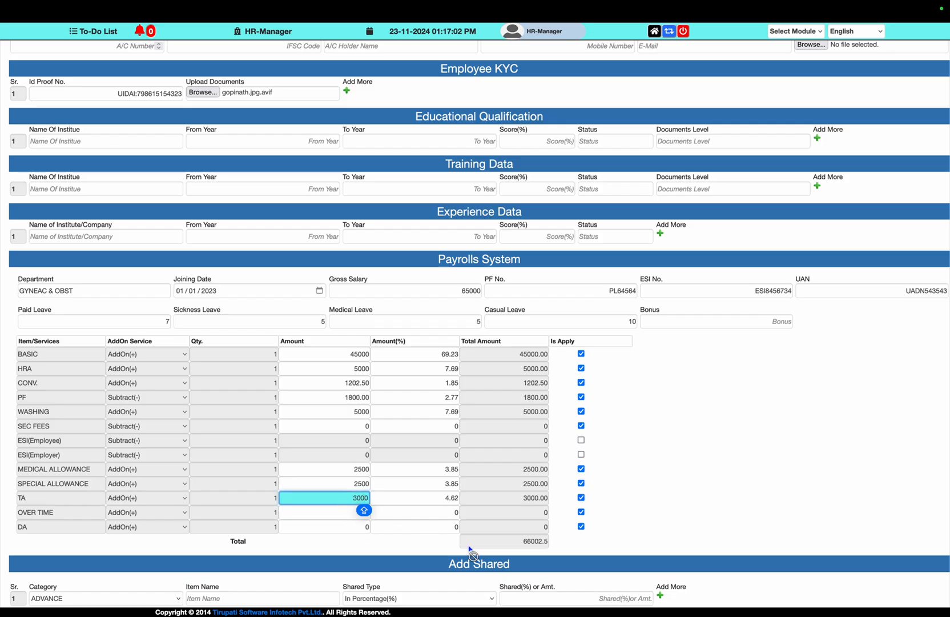
key(BackSpace)
key(BackSpace)
key(BackSpace)
key(BackSpace)
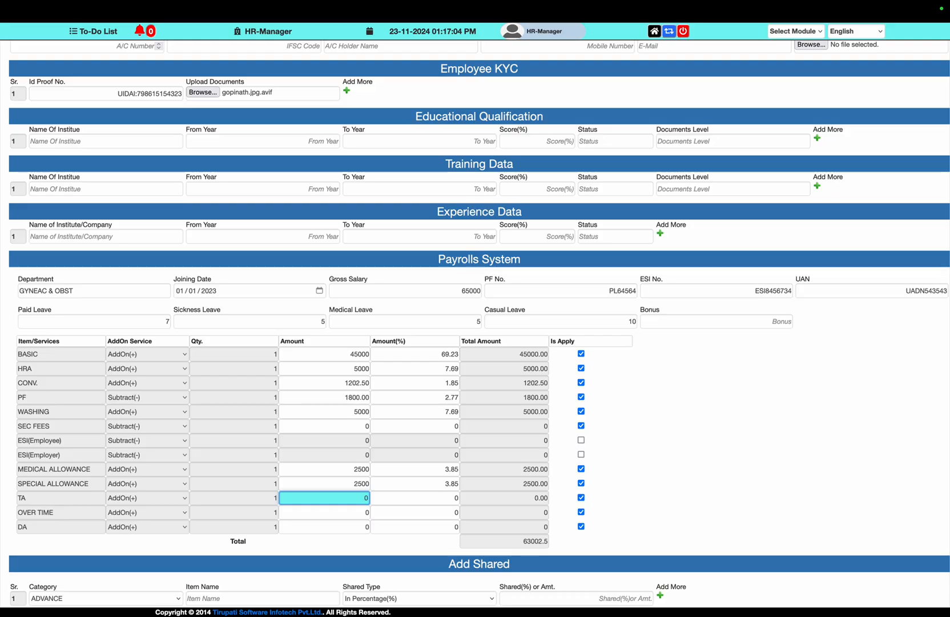
text(2002)
key(Tab)
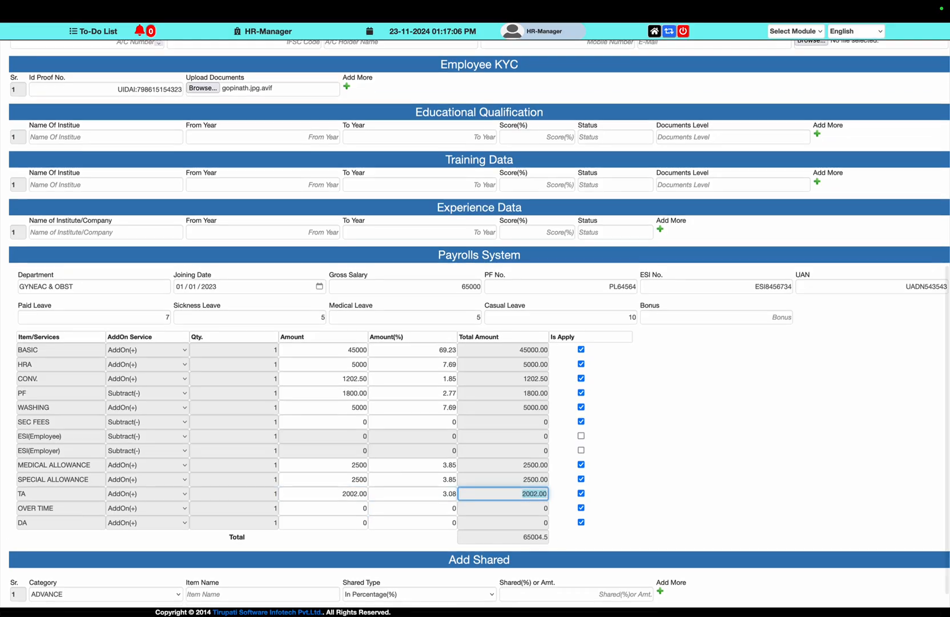
scroll(191, 596, down, 1)
Keep ADVANCE as the first shared category with a share of 10
click(174, 558)
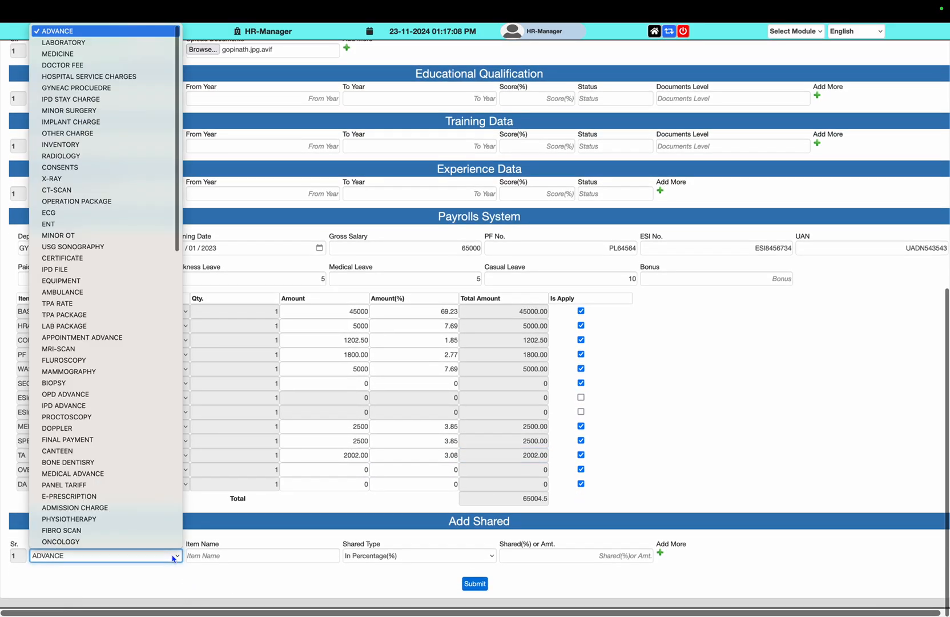
key(Down)
key(Down)
key(Escape)
key(Tab)
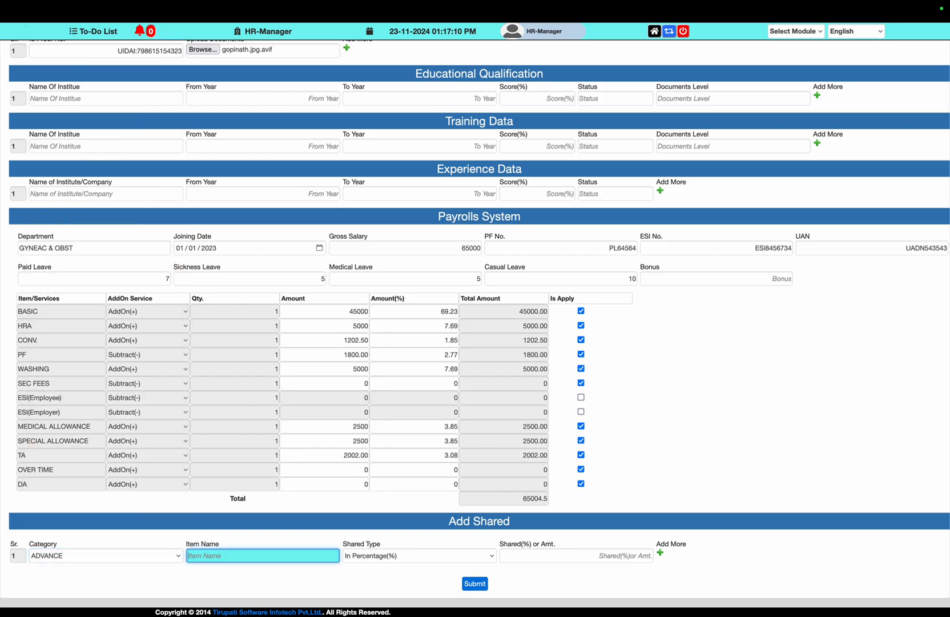
key(Tab)
key(Tab)
text(10)
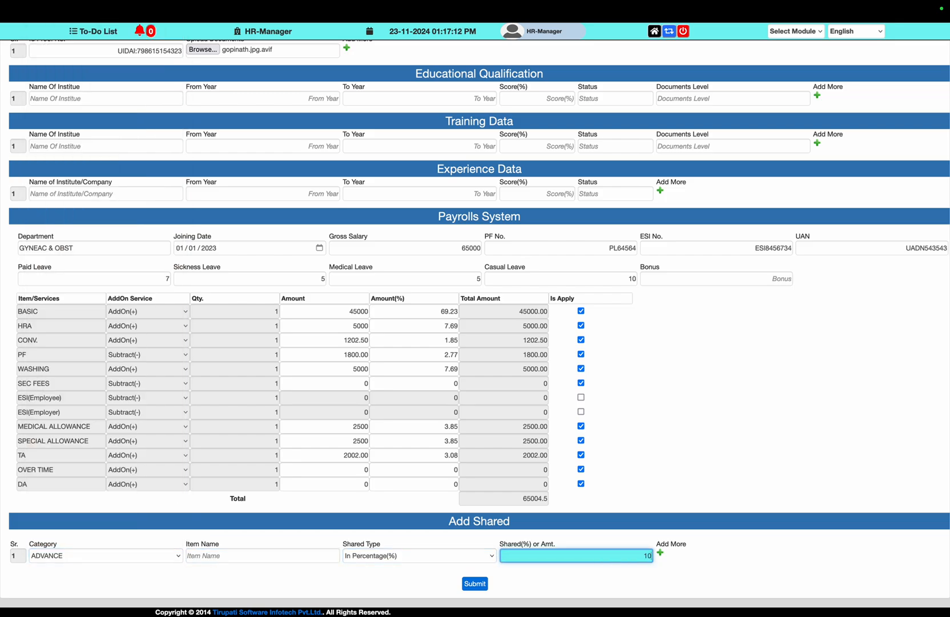
key(Tab)
Add a LABORATORY shared row with a share of 30
key(Return)
key(l)
key(l)
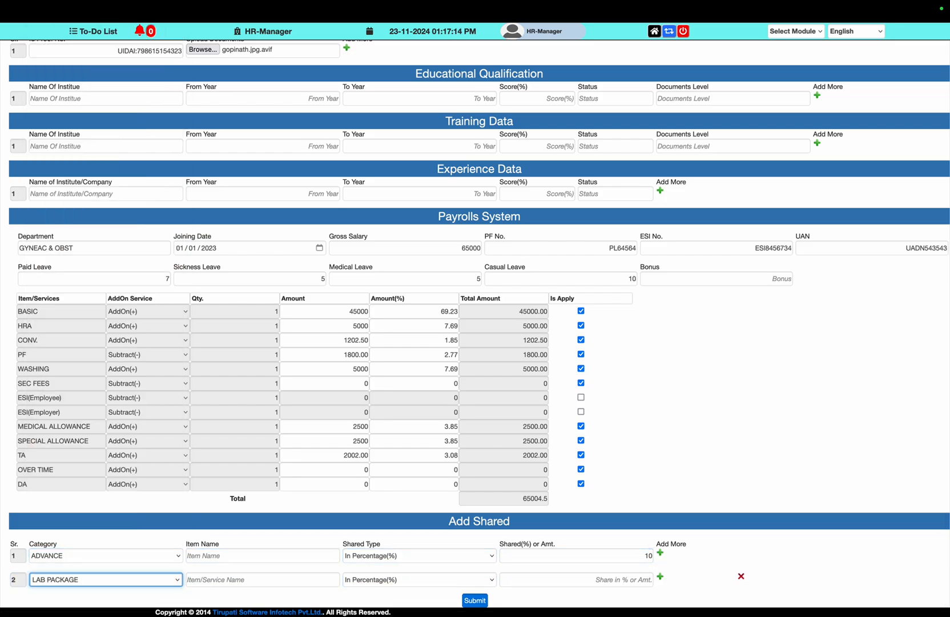
key(l)
key(l)
key(Tab)
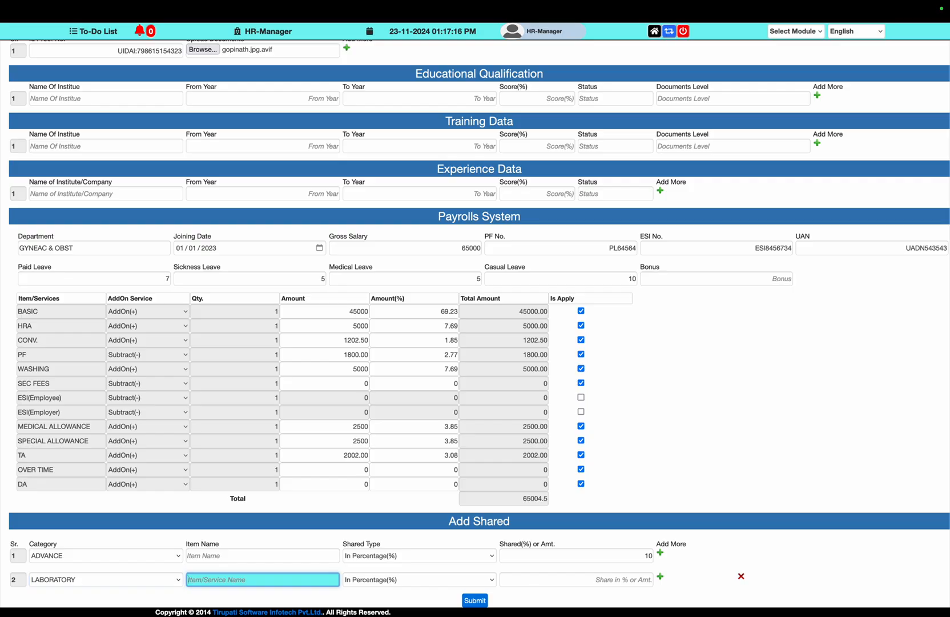
key(Tab)
key(Tab)
text(30)
key(Tab)
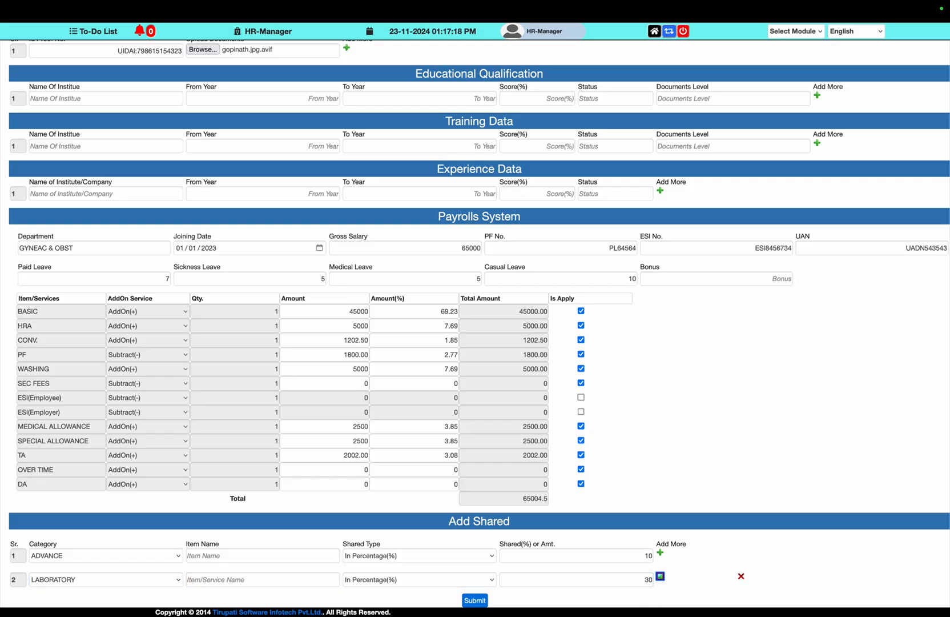
key(Return)
key(Tab)
key(Tab)
Add an X-RAY shared row as a fixed amount of 50
key(x)
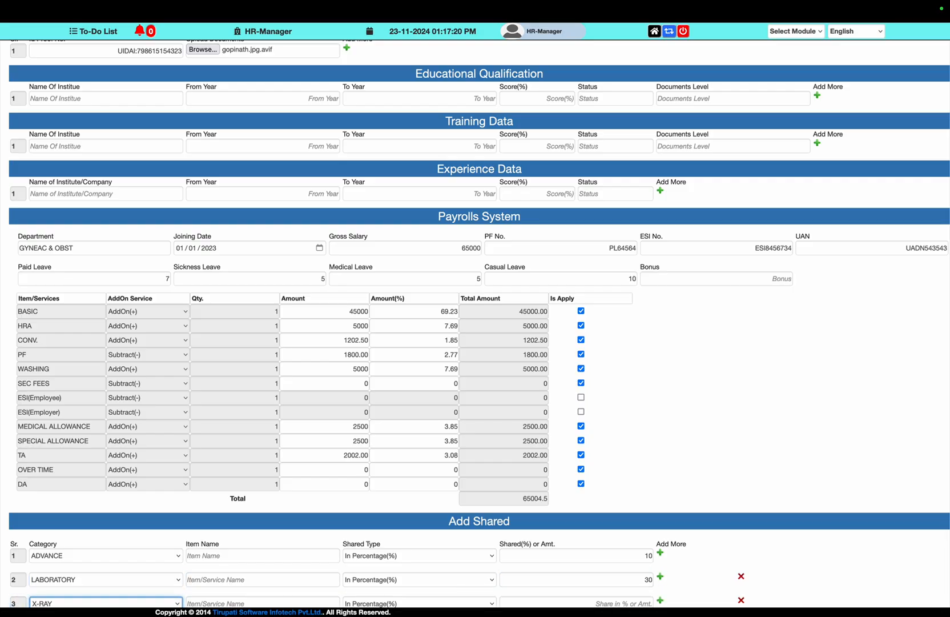
scroll(475, 320, down, 1)
click(446, 564)
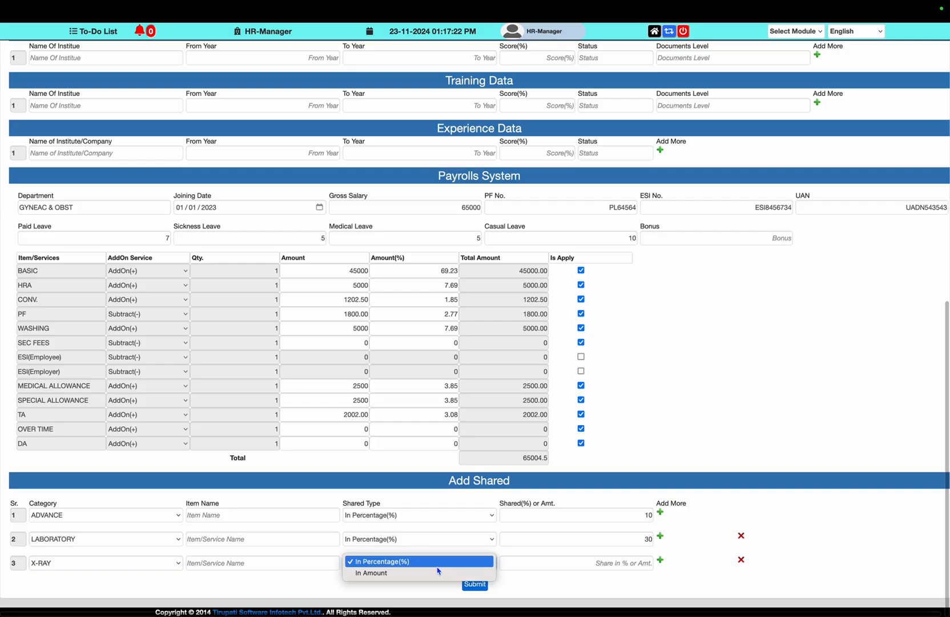
click(437, 572)
click(621, 564)
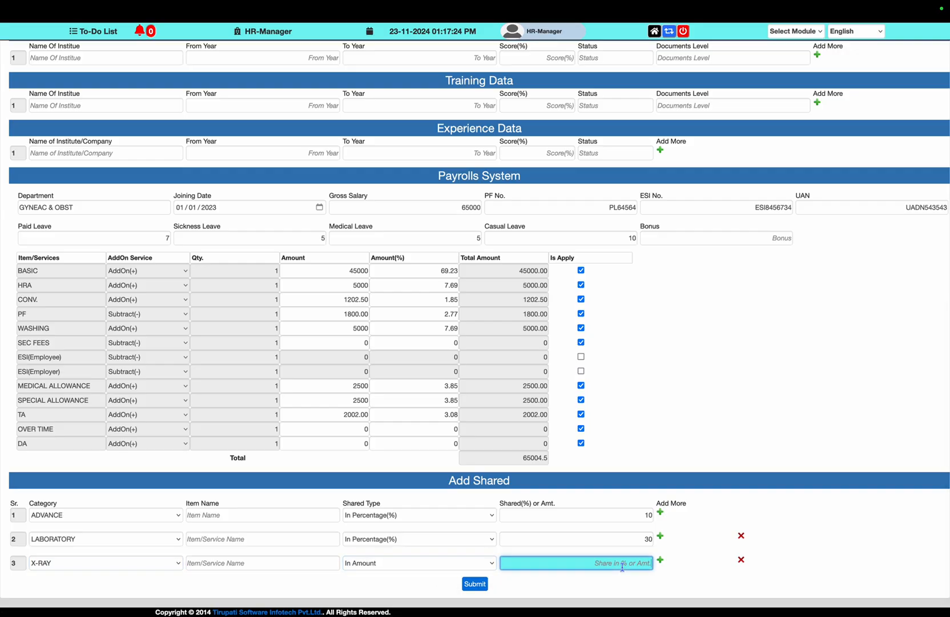
text(50)
key(Tab)
Add a USG SONOGRAPHY shared row with a share of 100
key(Return)
key(Tab)
key(Tab)
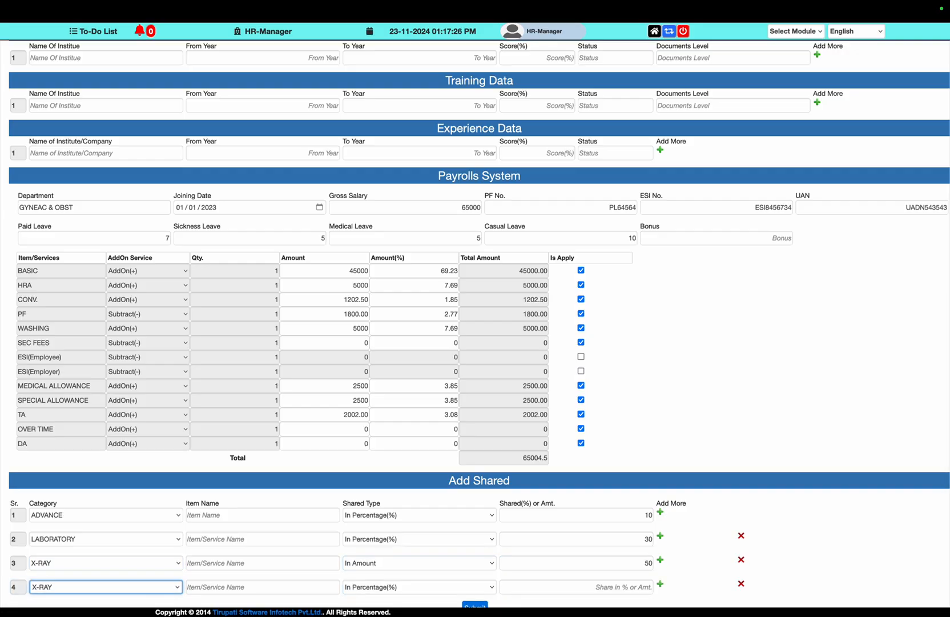
key(u)
key(Tab)
scroll(622, 564, down, 1)
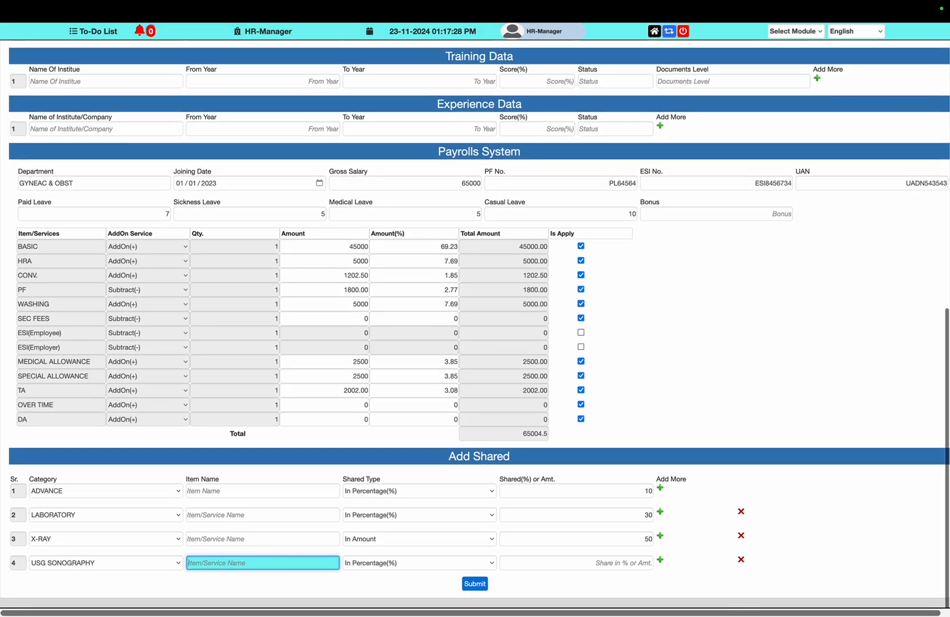
click(638, 565)
text(100)
key(Tab)
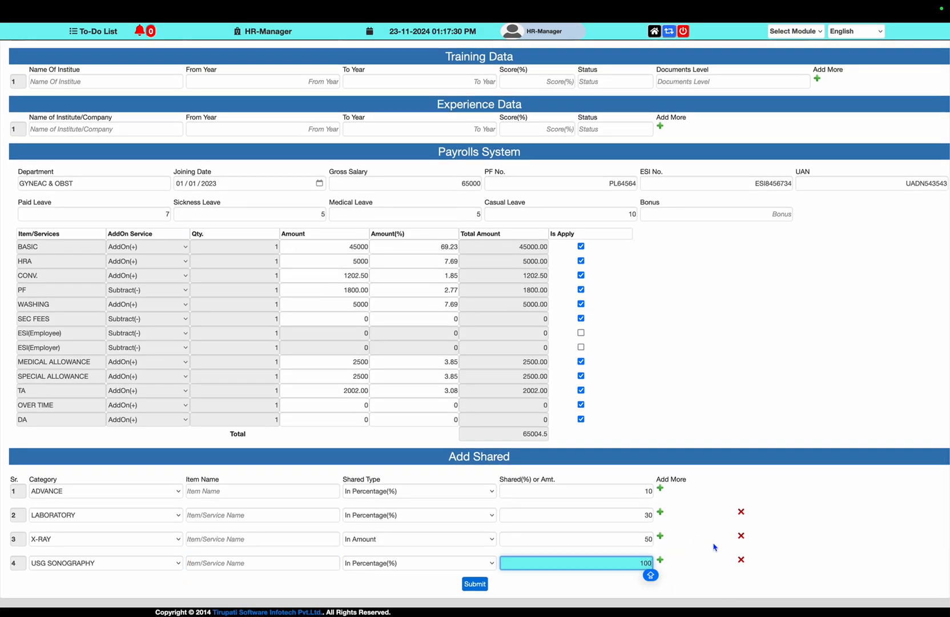
Add a HOSPITAL SERVICE CHARGES shared row with a share of 25
key(Return)
click(162, 590)
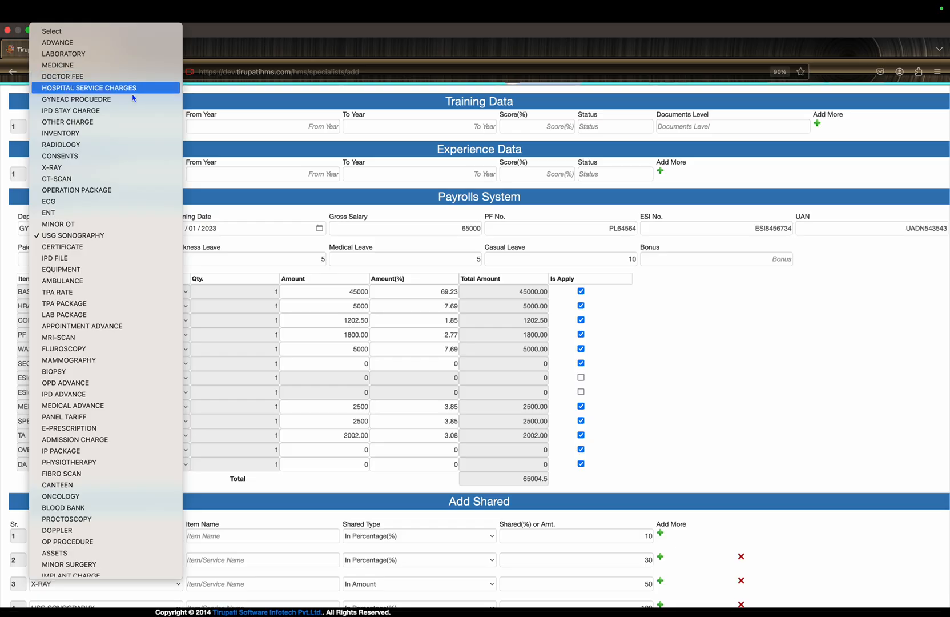
click(133, 88)
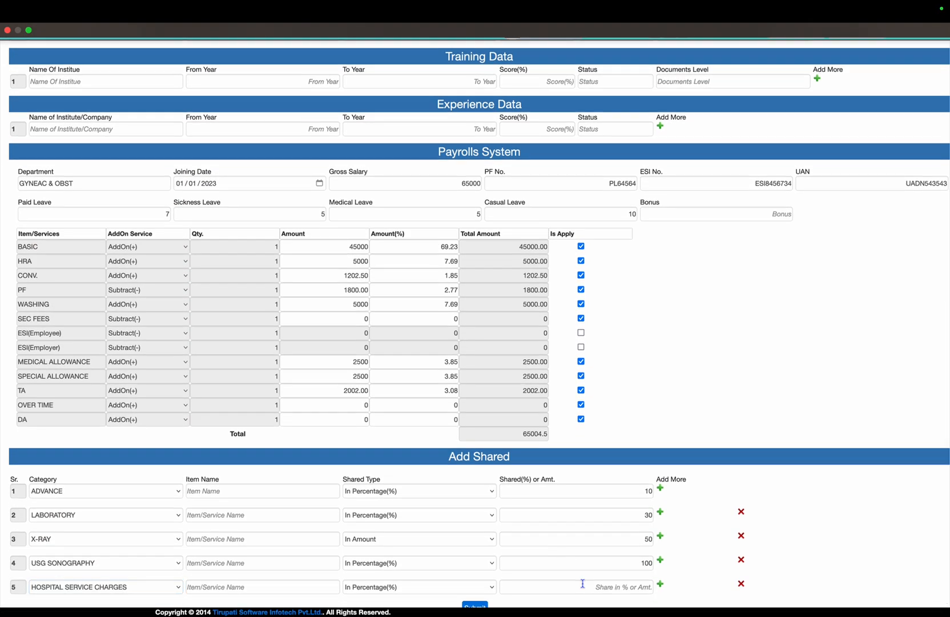
click(584, 586)
text(25)
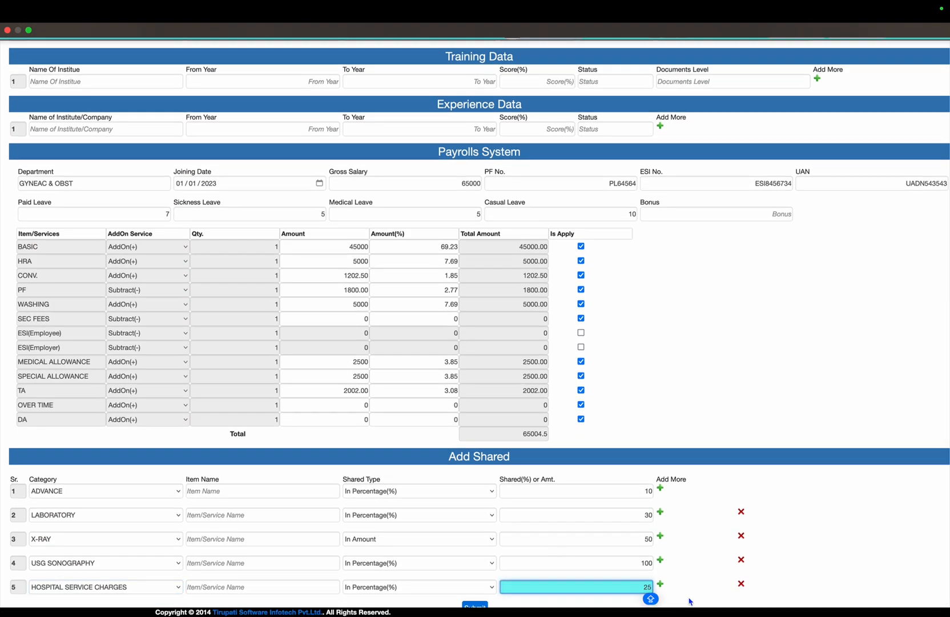
Untick Is Apply for OVER TIME and DA
scroll(687, 561, down, 1)
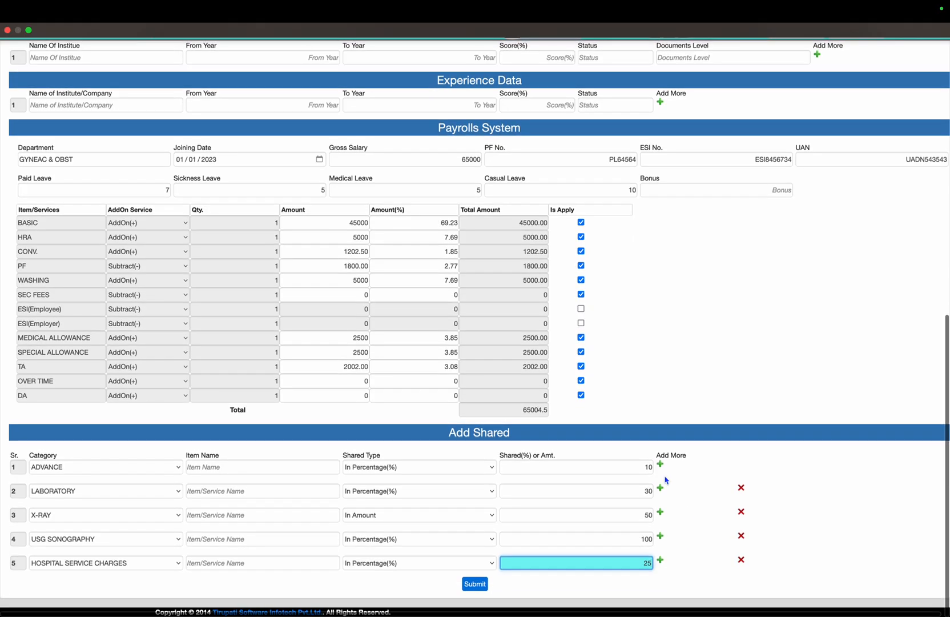
click(581, 381)
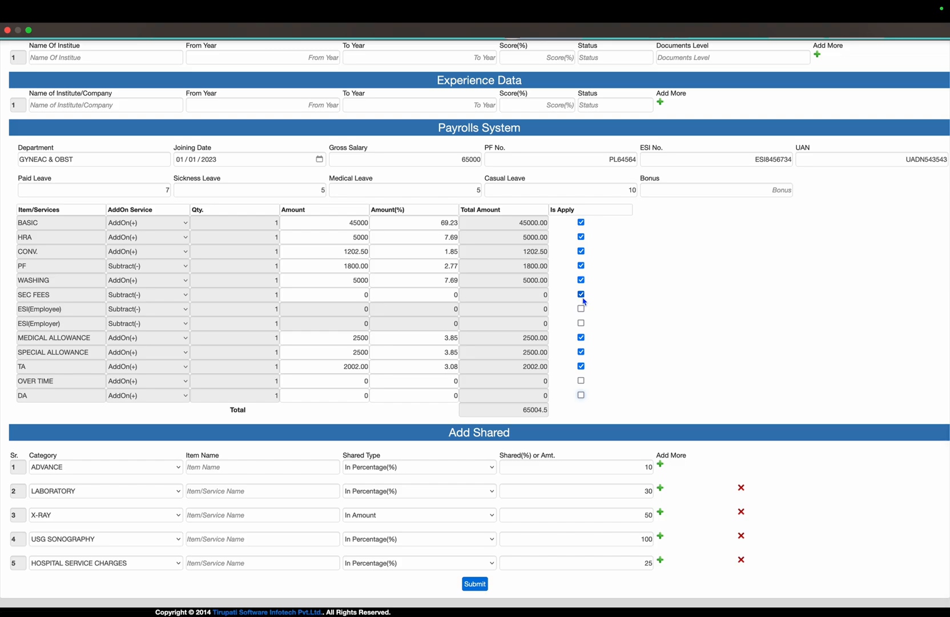
click(581, 294)
click(475, 584)
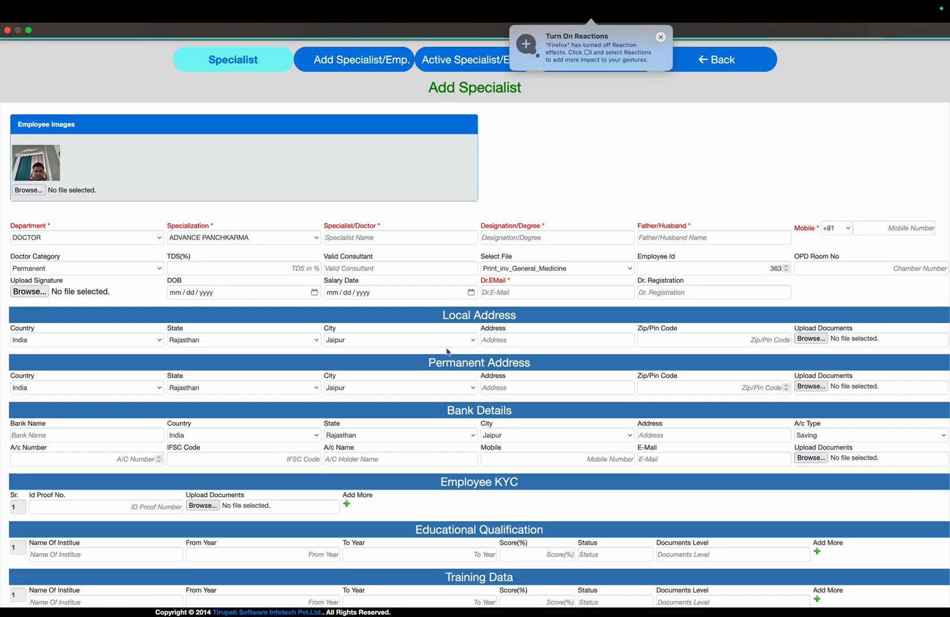
click(463, 63)
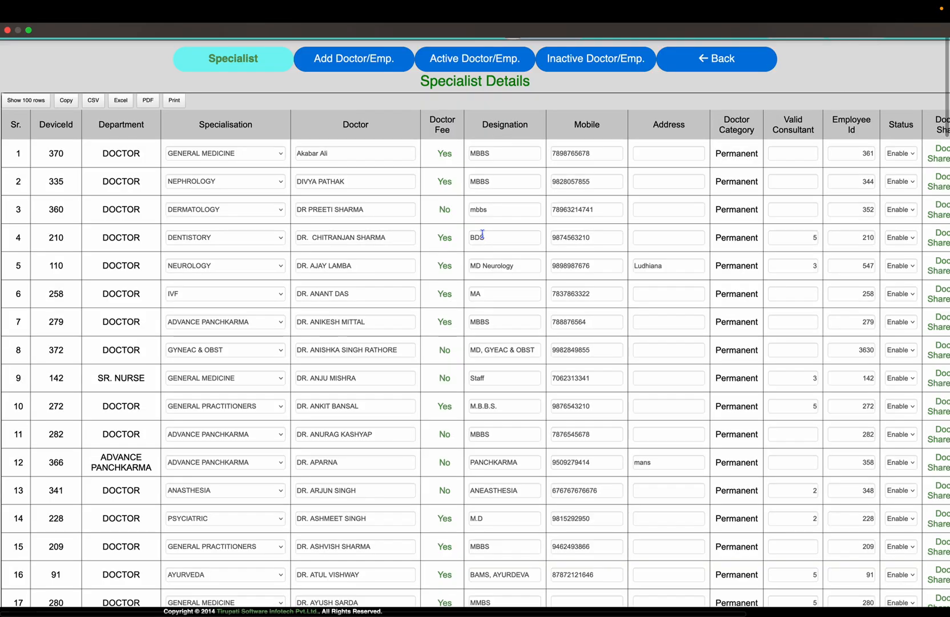
scroll(274, 158, down, 10)
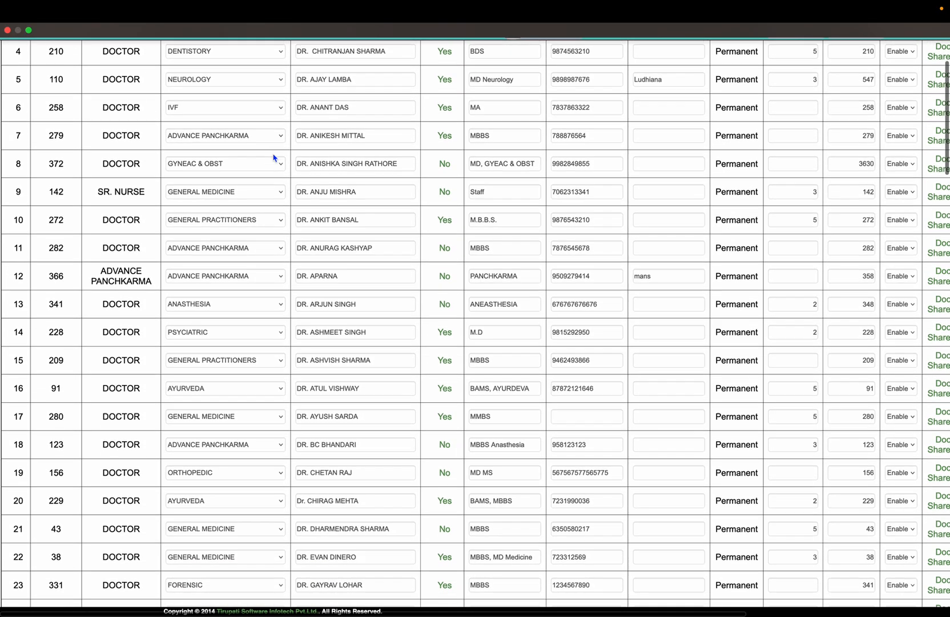
scroll(288, 304, down, 15)
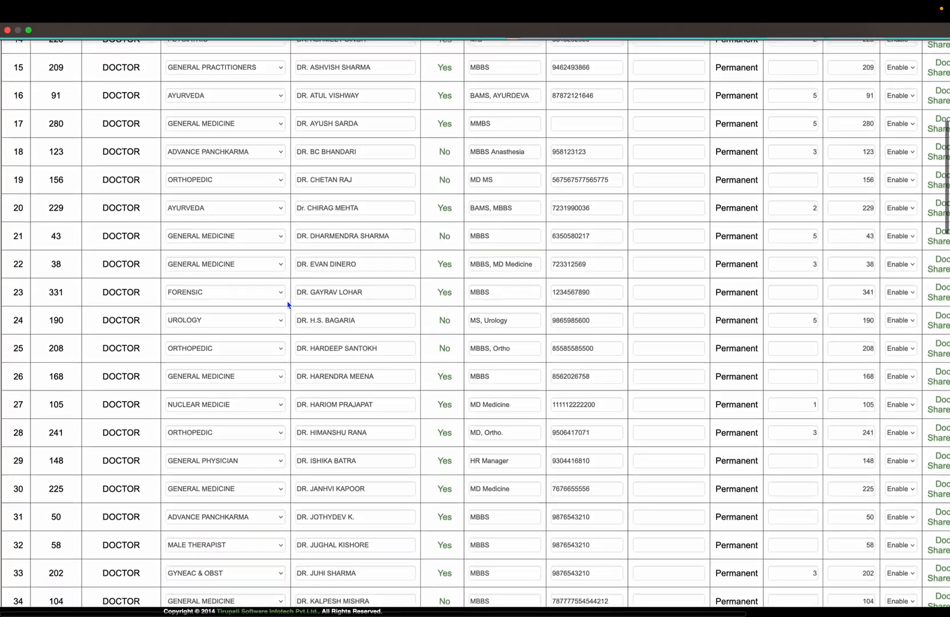
scroll(289, 304, down, 20)
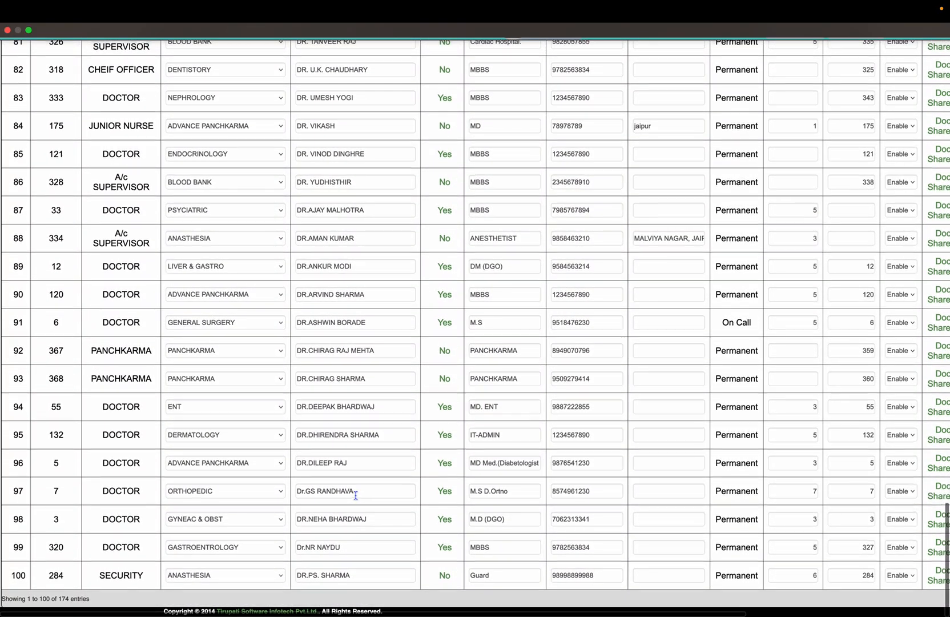
scroll(353, 495, up, 20)
scroll(355, 495, up, 17)
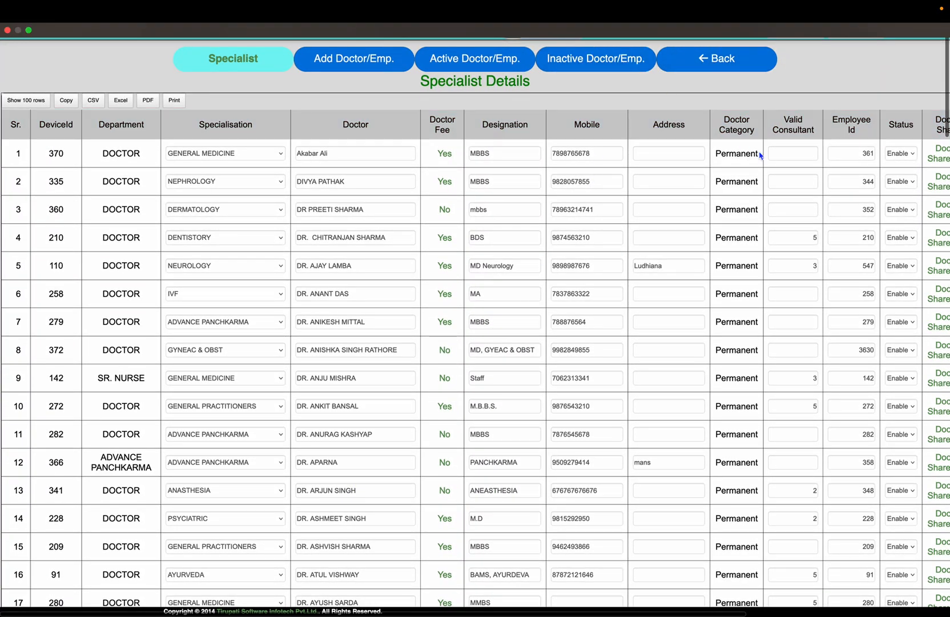
Find the new gynaecology doctor's row and open his employee ID card
scroll(760, 154, right, 7)
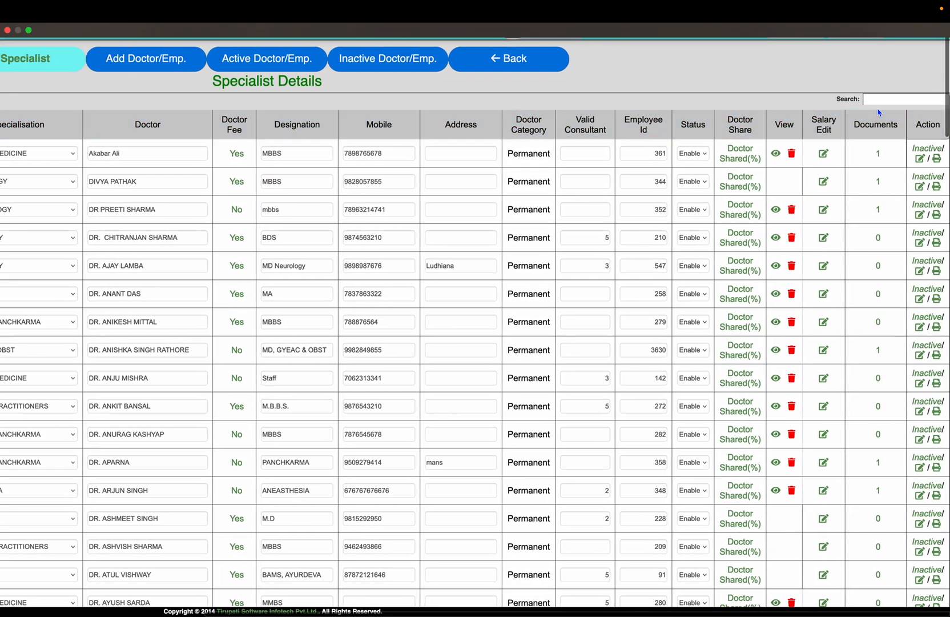
key(super+f)
text(ANISH)
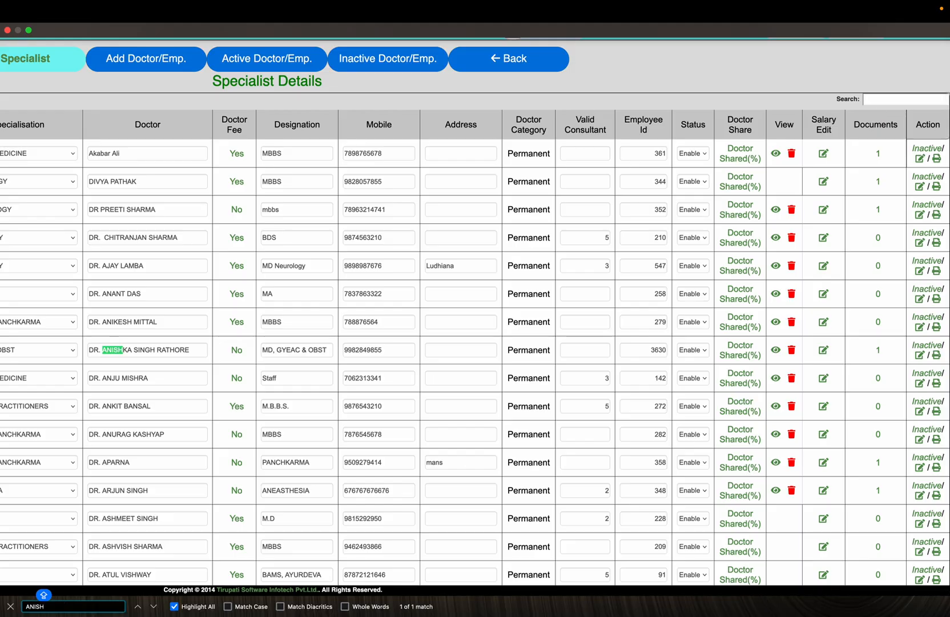
click(937, 355)
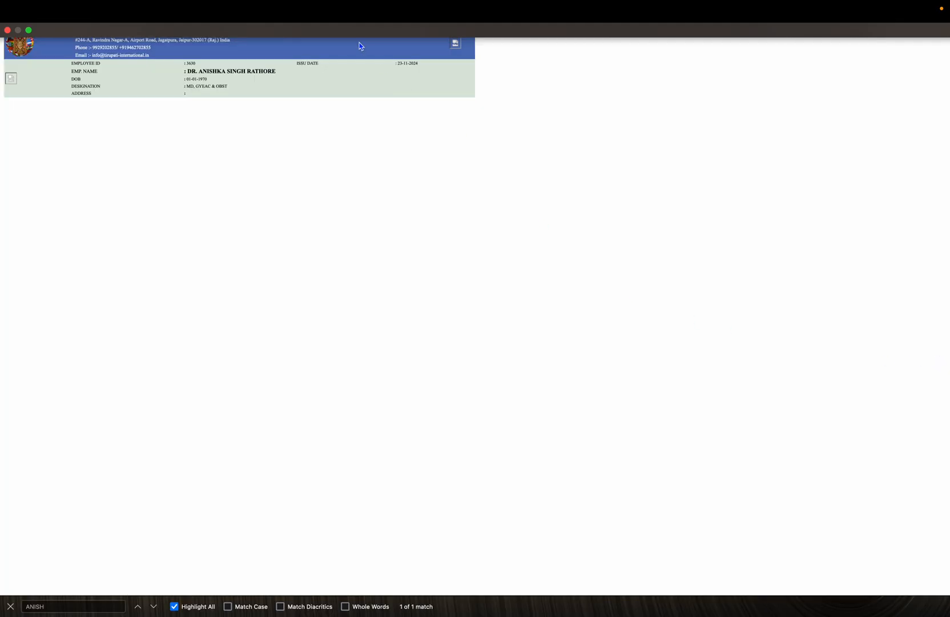
Zoom the ID card in and back out, then switch to the desktop
mouse_move(235, 4)
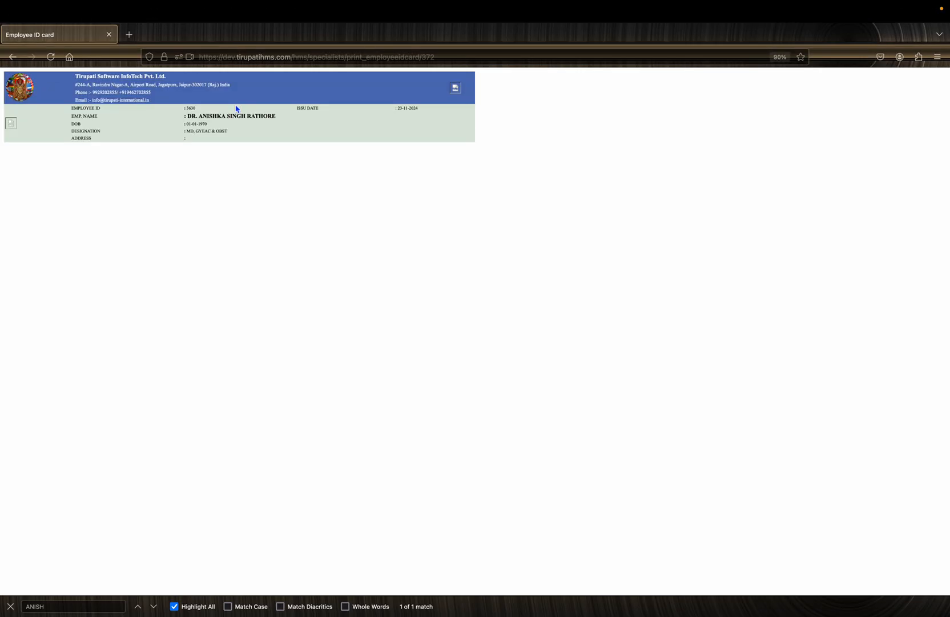
key(super+plus)
key(super+plus)
key(super+plus)
key(super+plus)
key(super+plus)
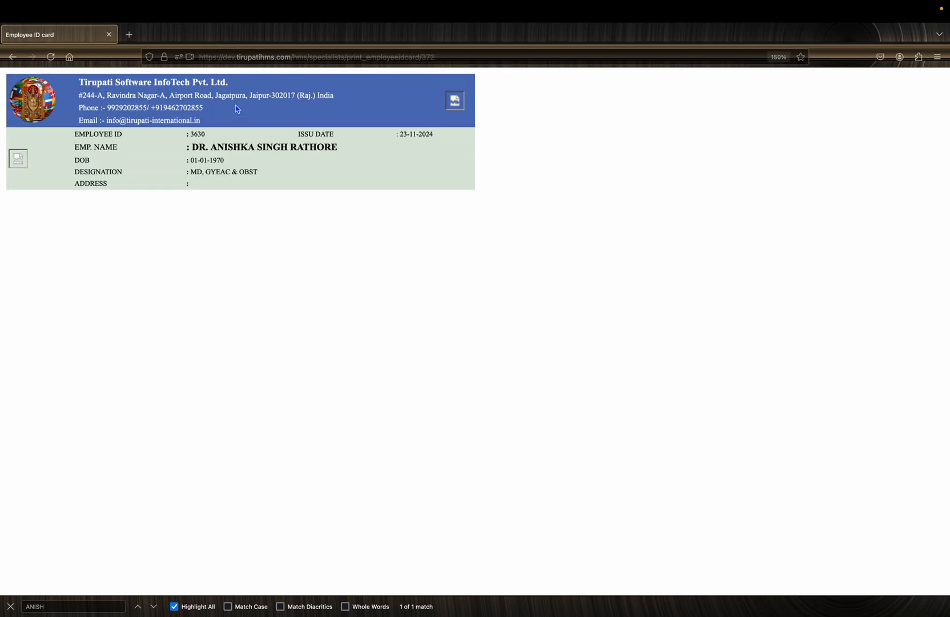
key(super+minus)
key(super+minus)
key(super+minus)
key(super+minus)
key(super+minus)
key(ctrl+Left)
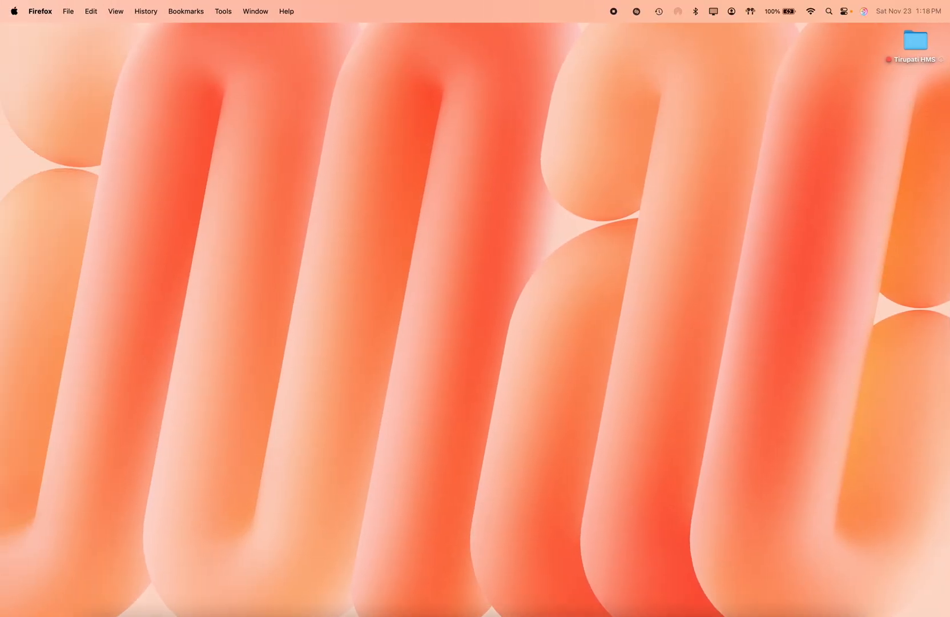
Bring Firefox back full screen and open the Attendance register
mouse_move(401, 597)
click(502, 588)
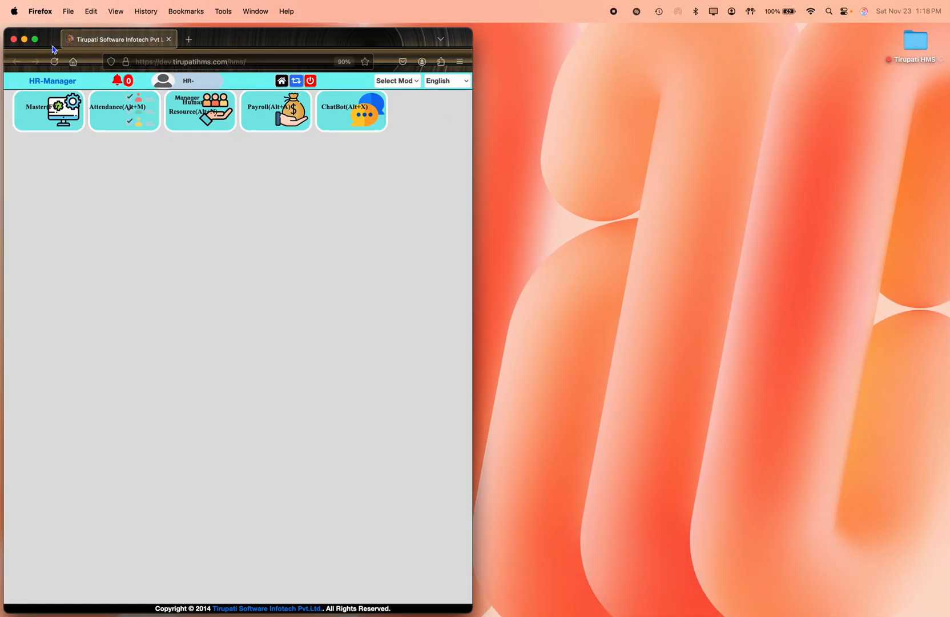
click(34, 40)
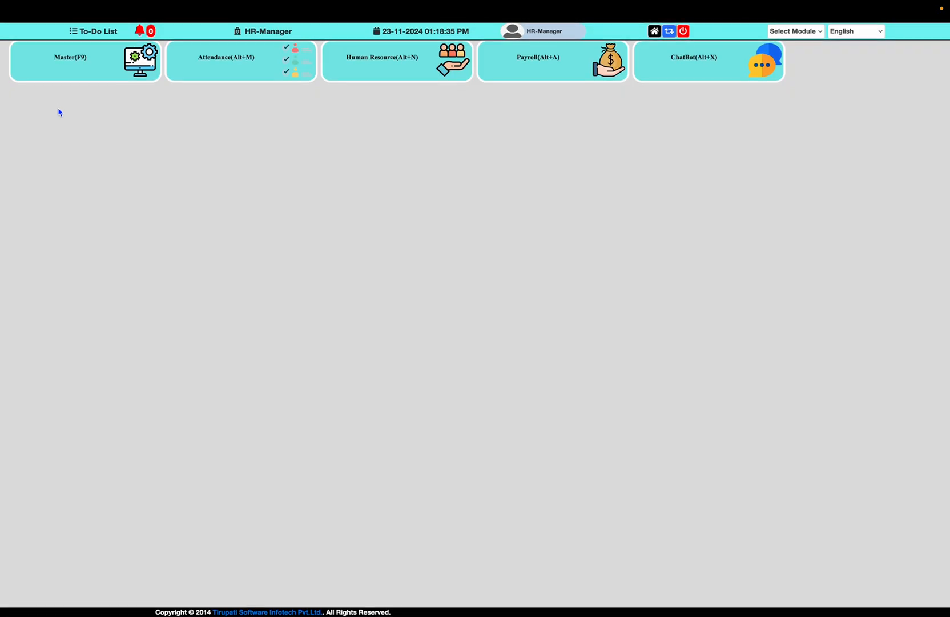
click(209, 68)
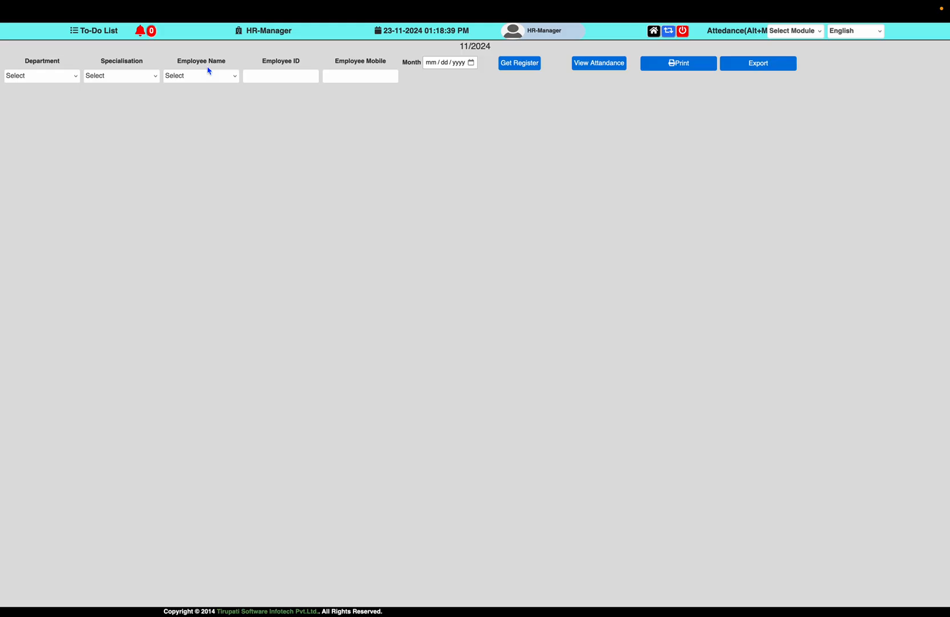
Filter the register to DOCTOR and GYNEAC & OBST and load it
click(69, 80)
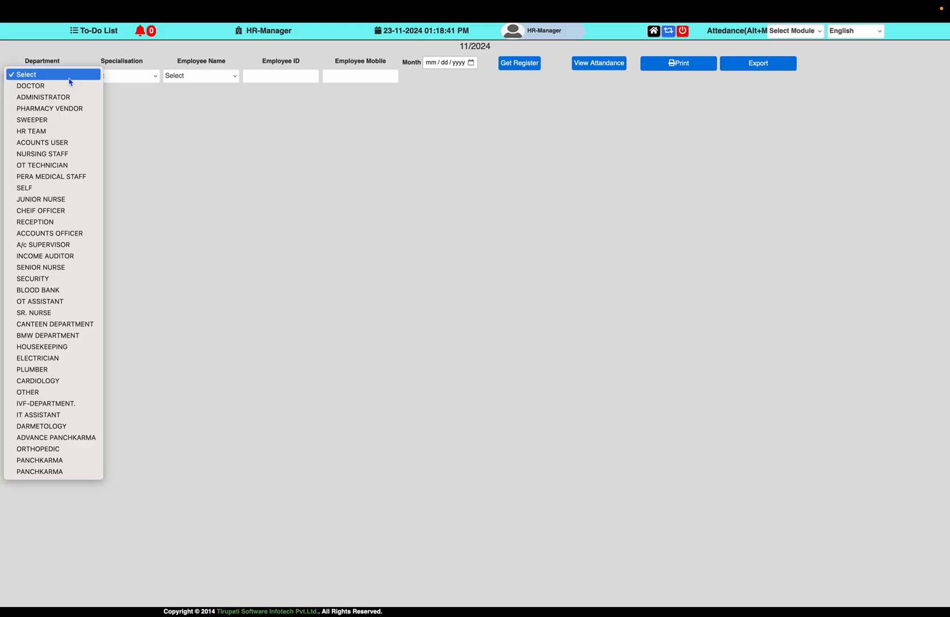
click(88, 87)
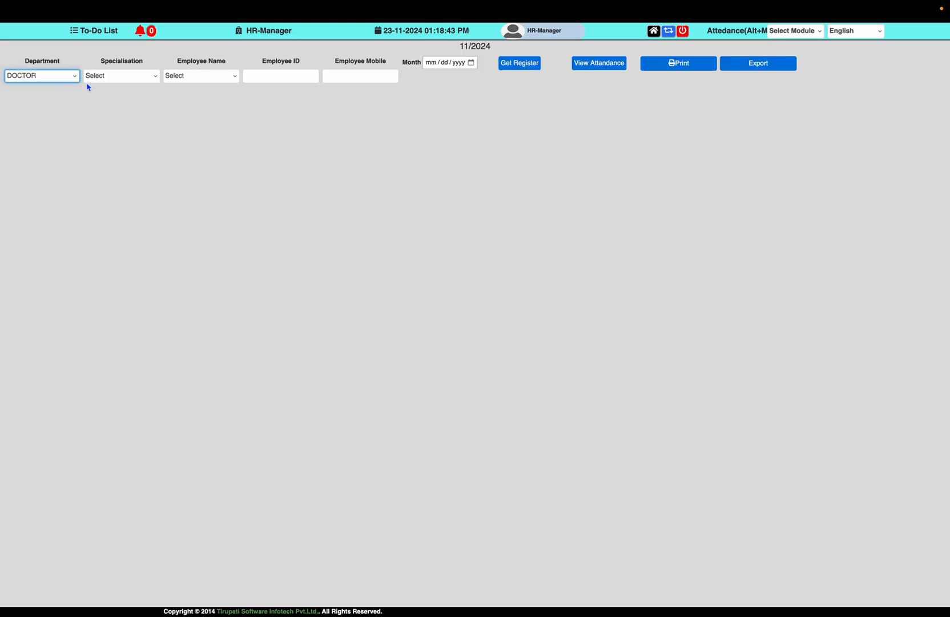
click(126, 80)
click(127, 93)
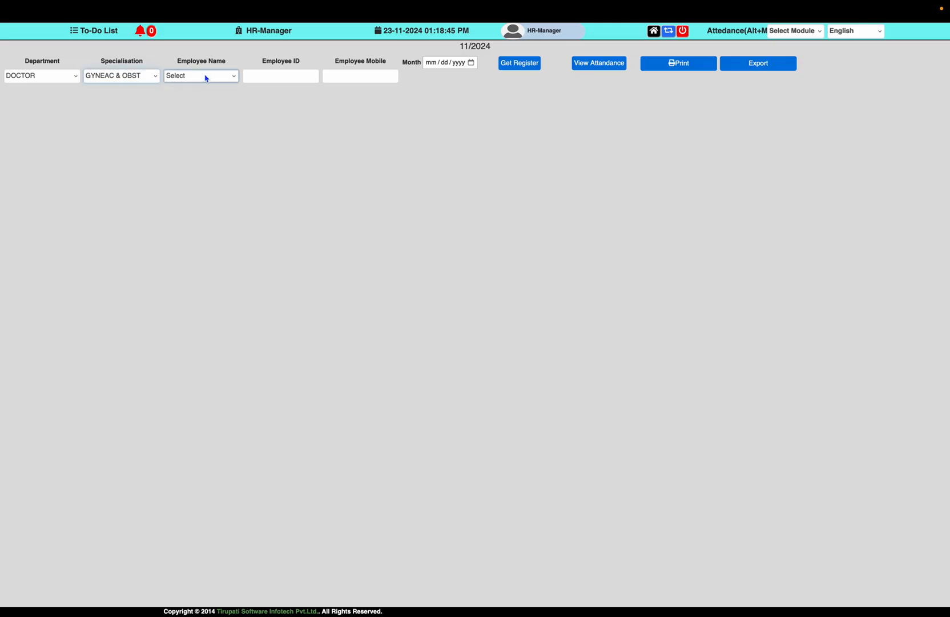
click(227, 78)
click(227, 78)
click(532, 67)
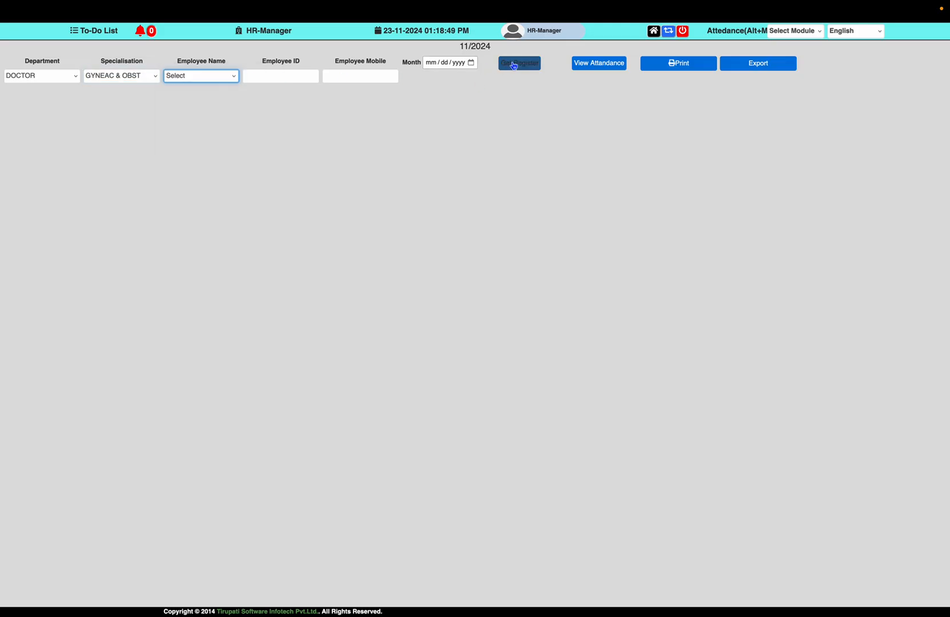
click(521, 64)
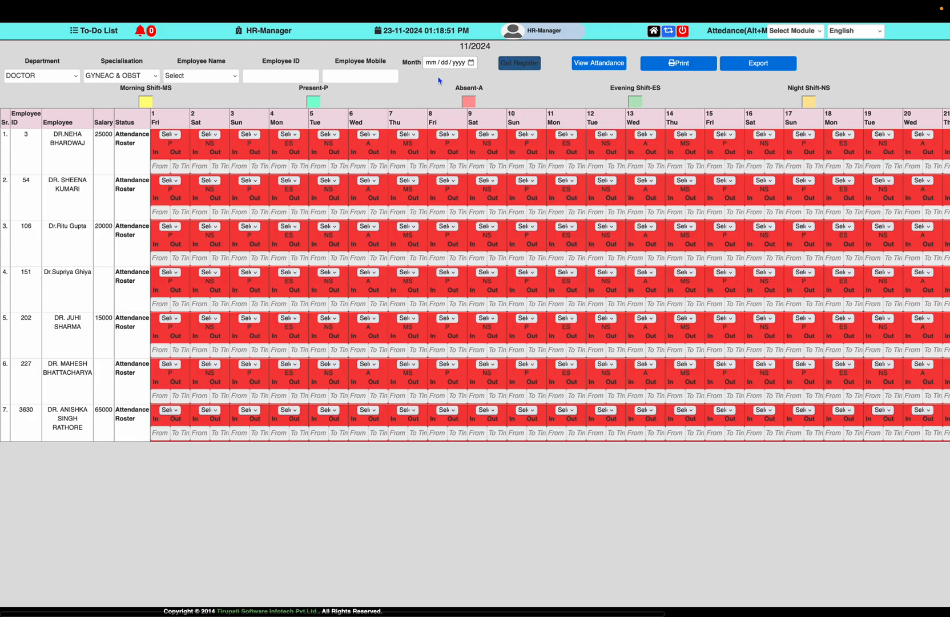
Mark the new doctor present (P) on day 1
click(175, 413)
click(169, 432)
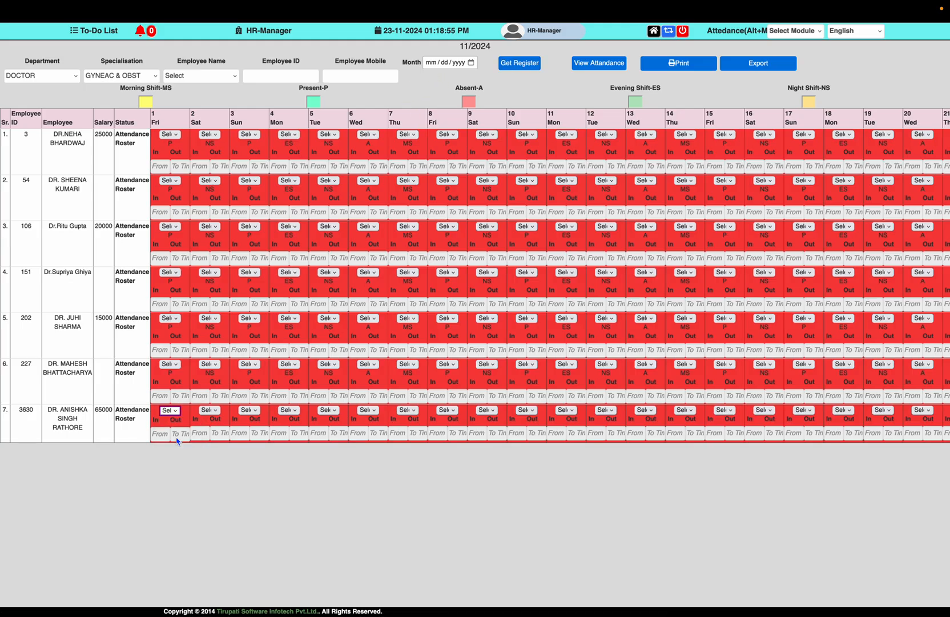
click(553, 338)
Set the day-1 in-time to 09:45 and out-time to 16:05
click(157, 434)
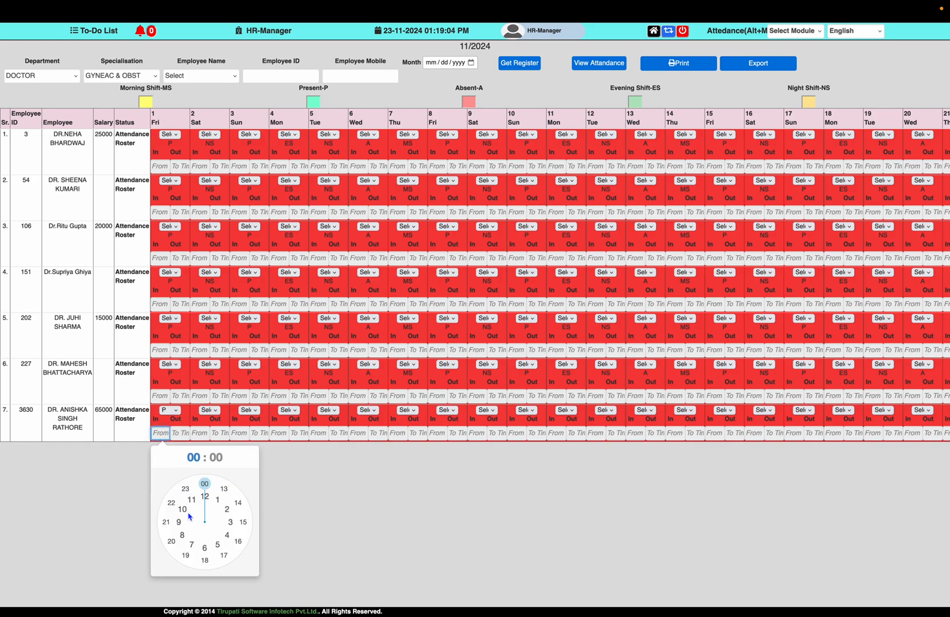
click(179, 527)
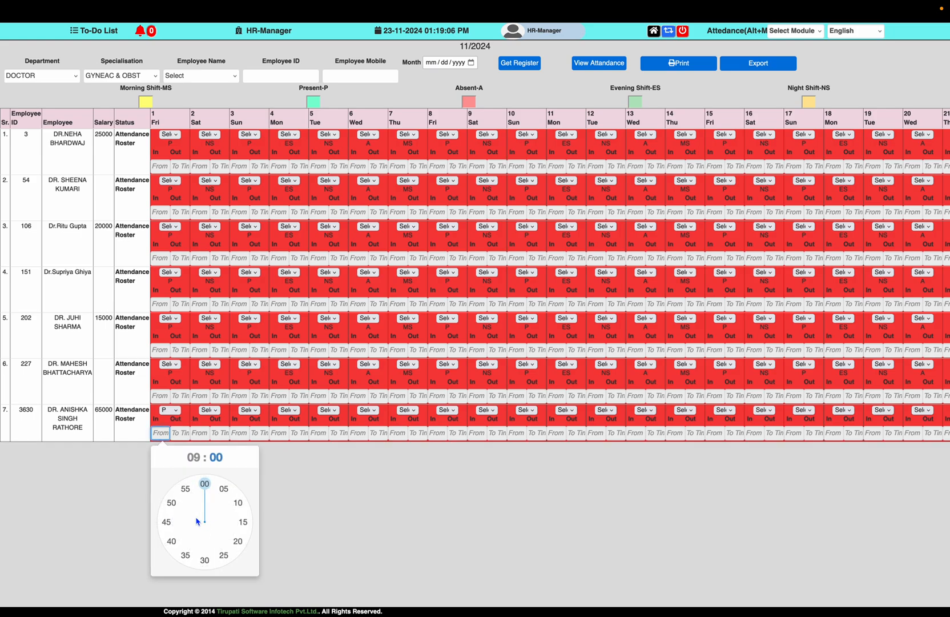
click(170, 522)
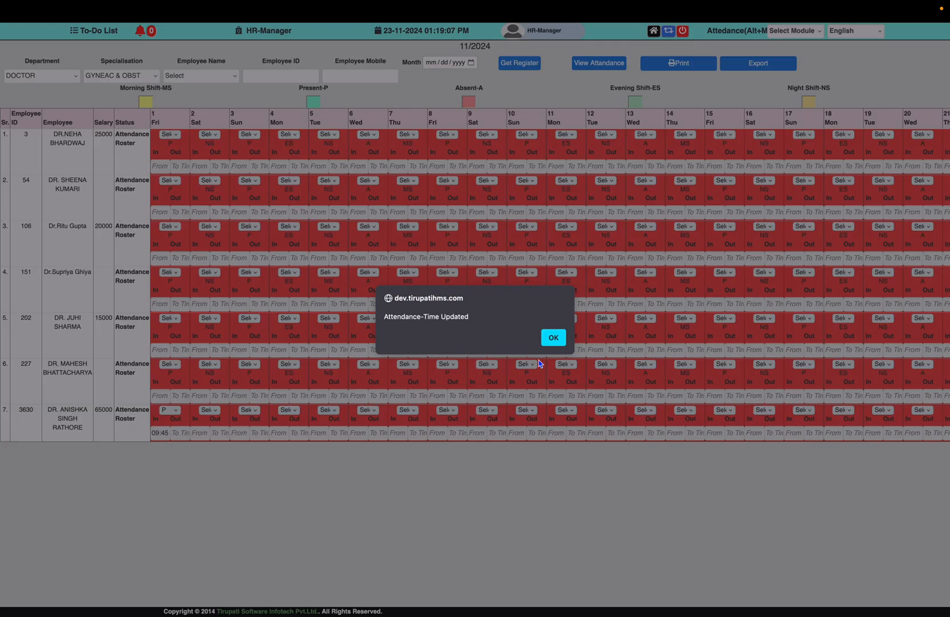
click(553, 337)
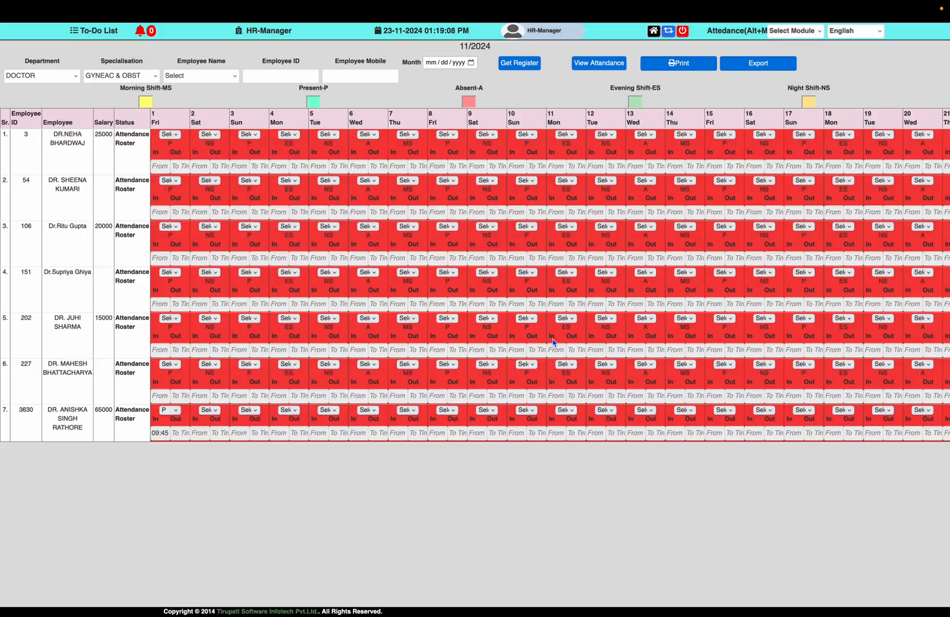
click(174, 434)
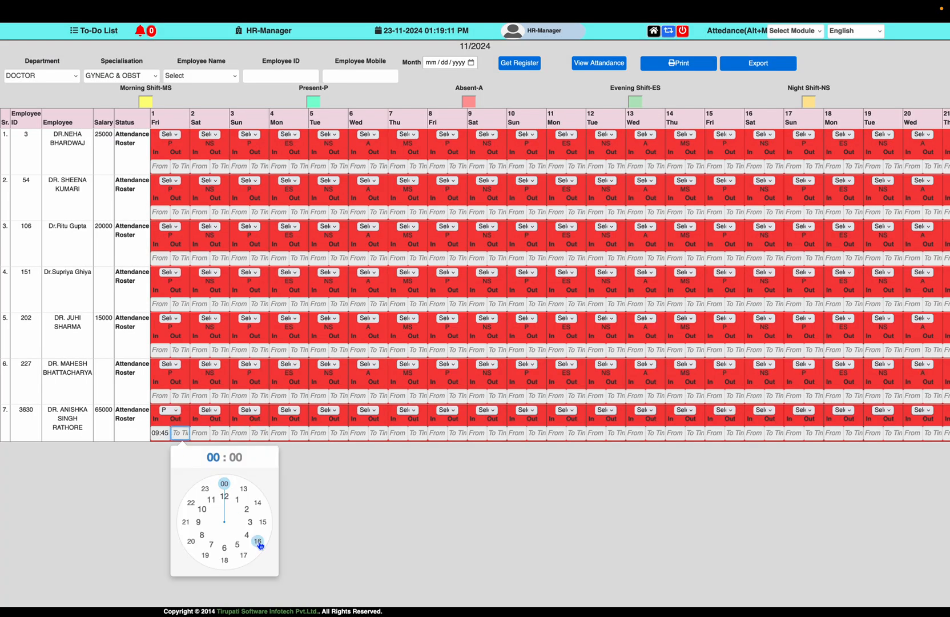
click(258, 543)
click(245, 488)
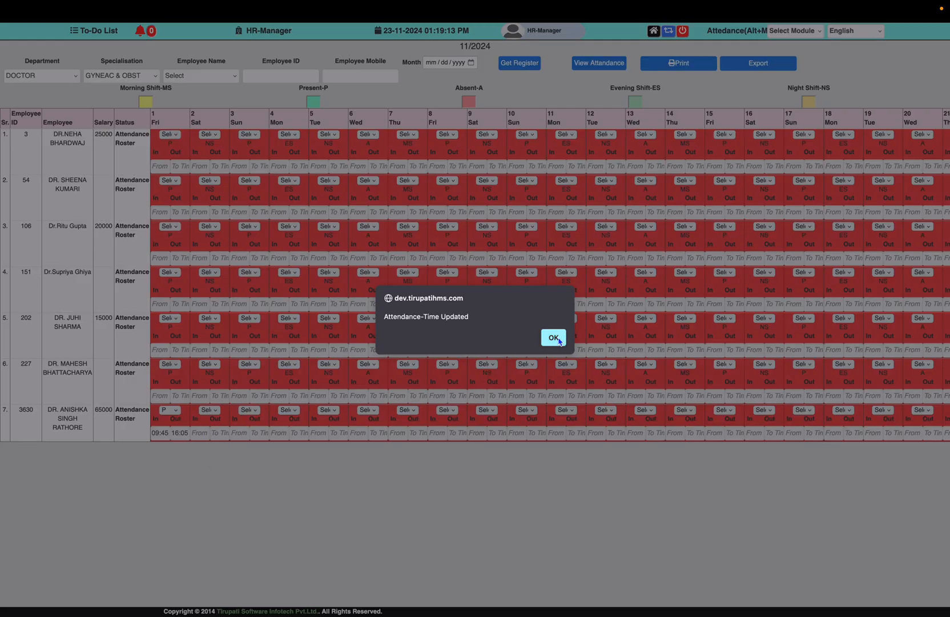
click(553, 337)
scroll(610, 429, right, 10)
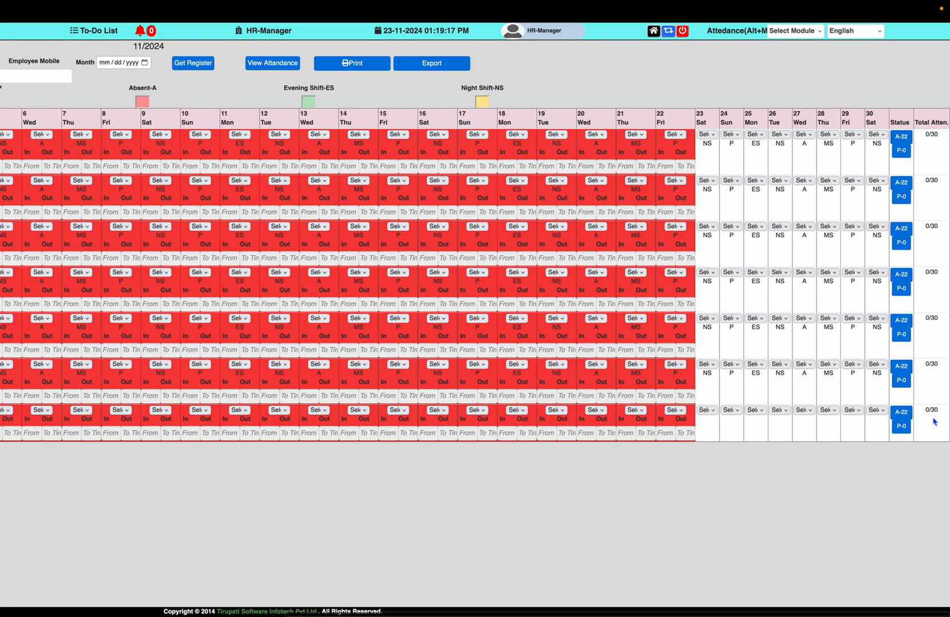
With GYNEAC & OBST kept, set Month to 10/01/2024 and view the attendance summary
double_click(934, 422)
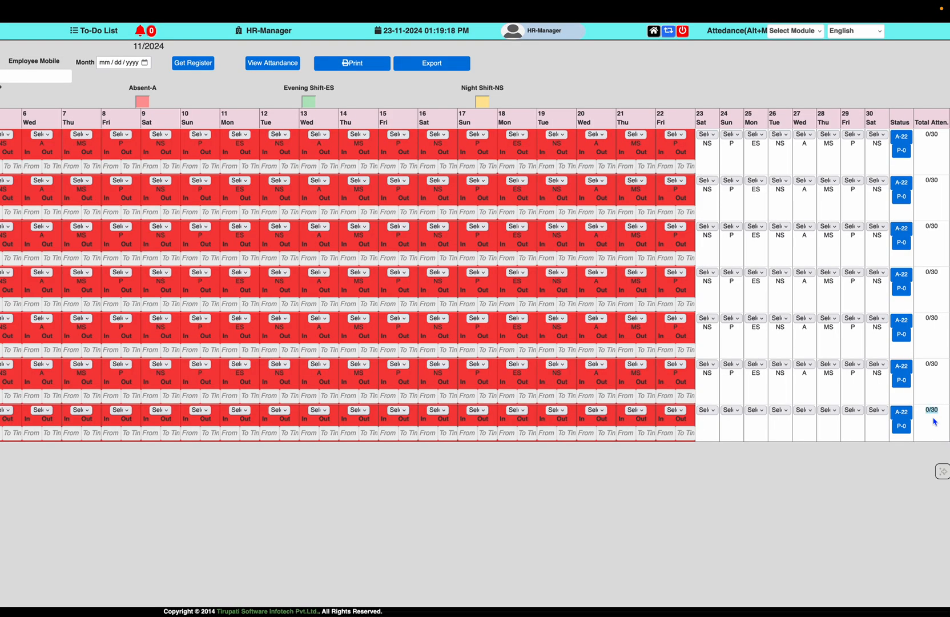
click(682, 154)
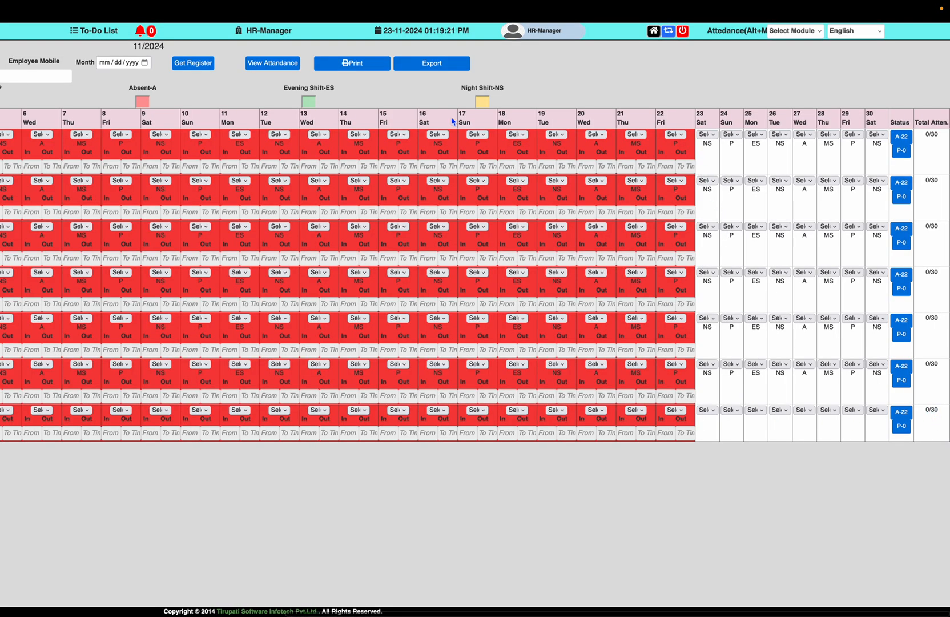
scroll(453, 121, left, 10)
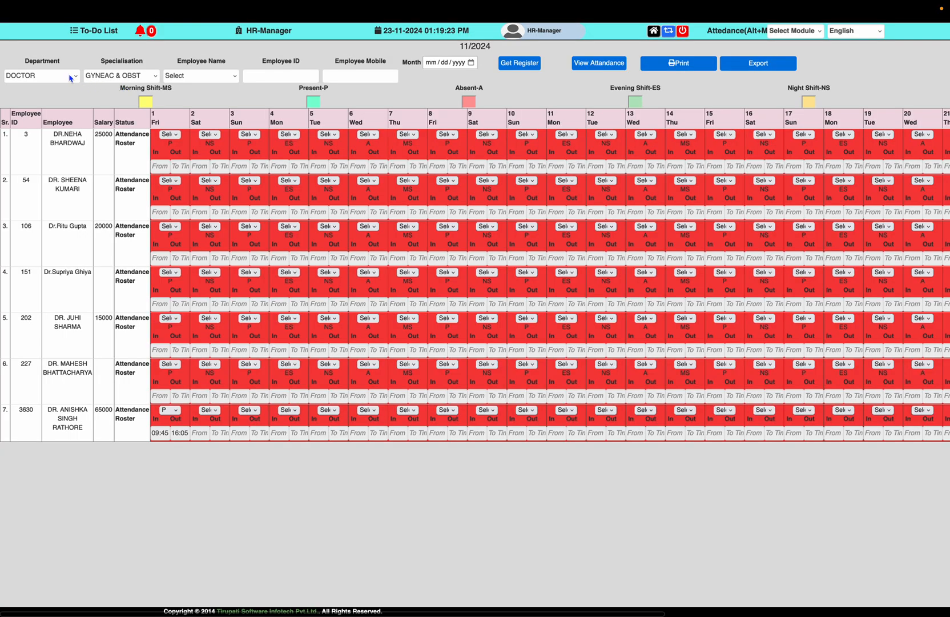
click(137, 76)
click(137, 75)
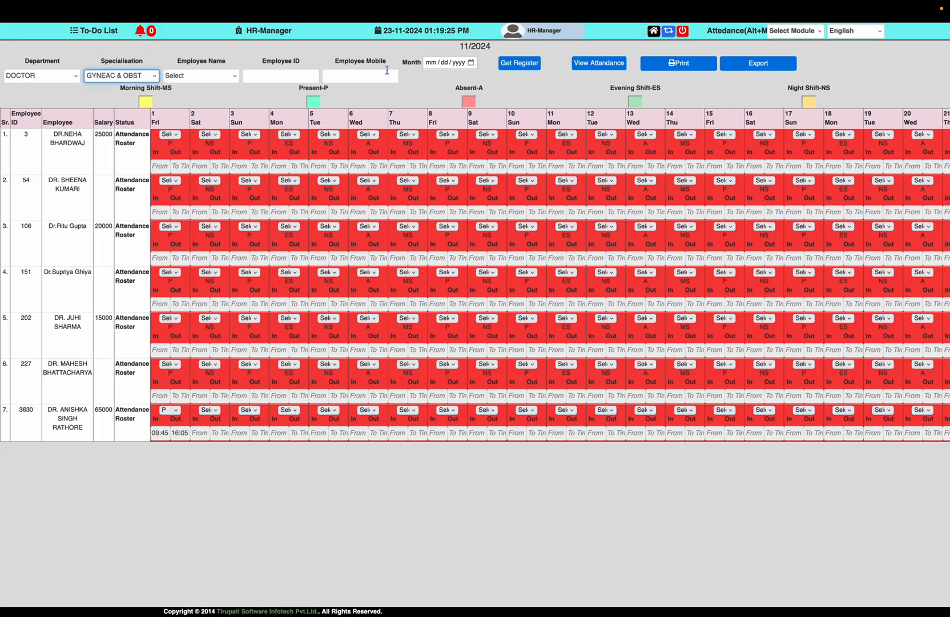
click(471, 63)
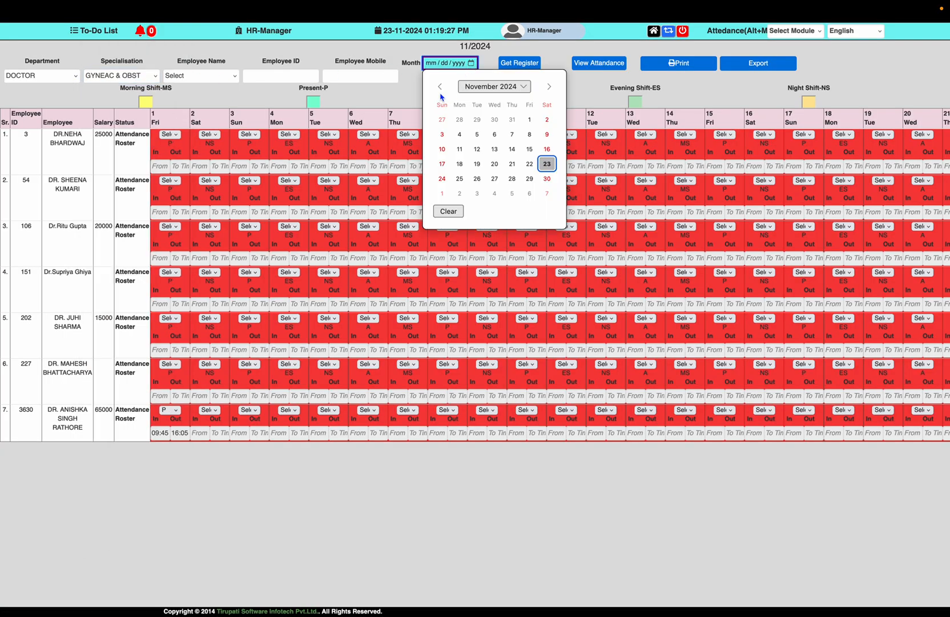
click(476, 119)
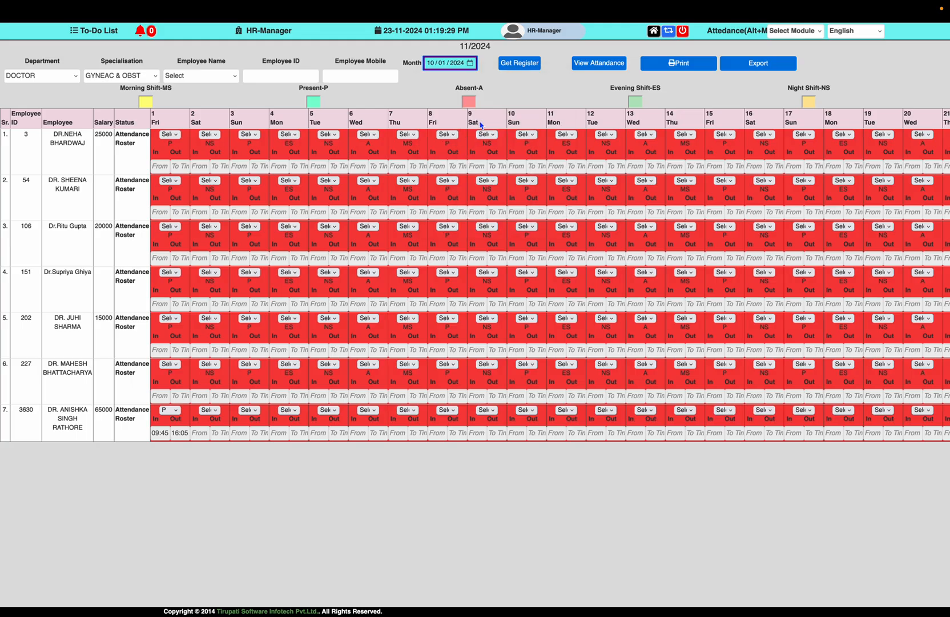
click(523, 67)
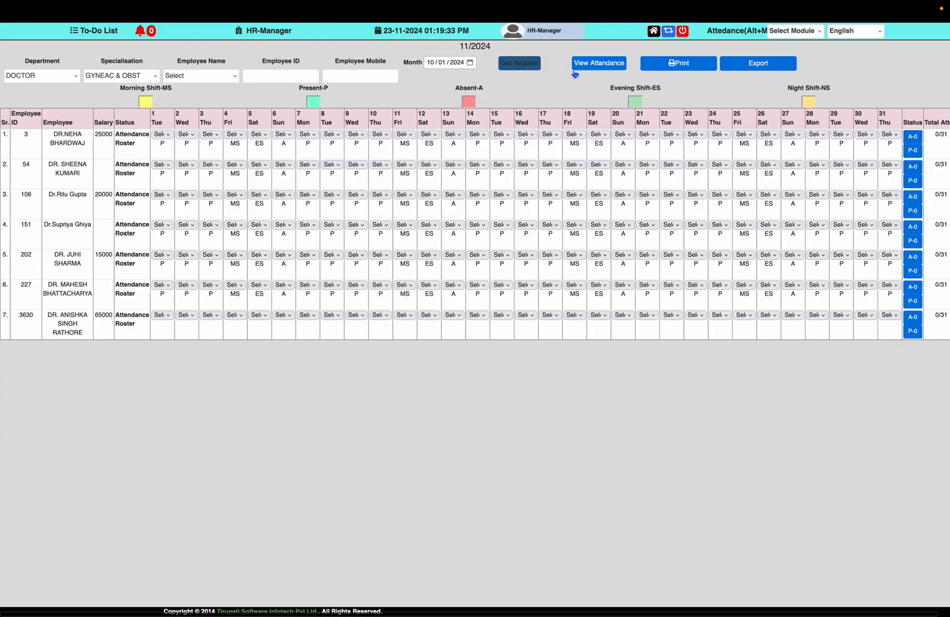
click(575, 69)
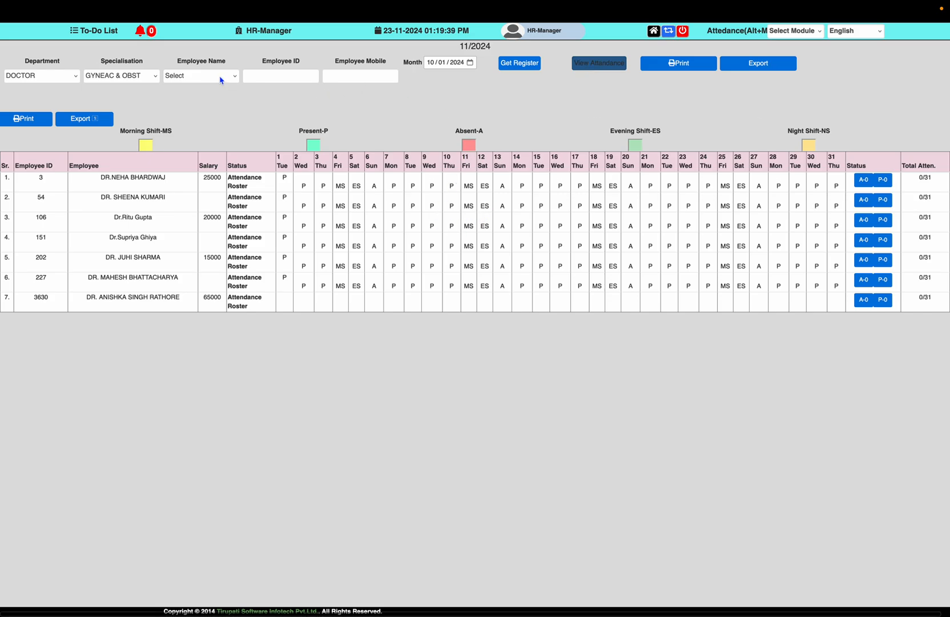
Switch the specialisation to GENERAL MEDICINE, request the register, then return home
click(130, 77)
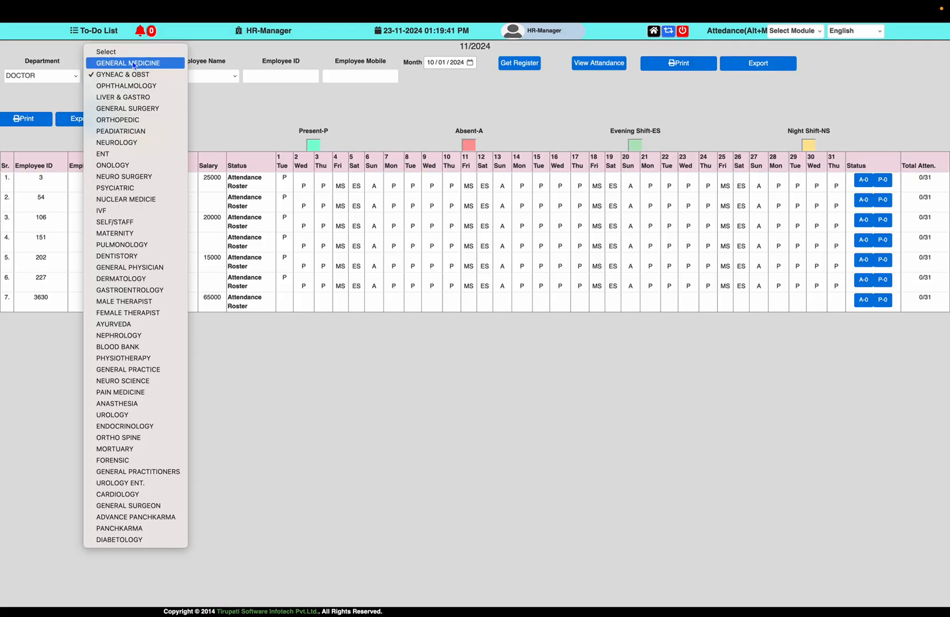
click(120, 63)
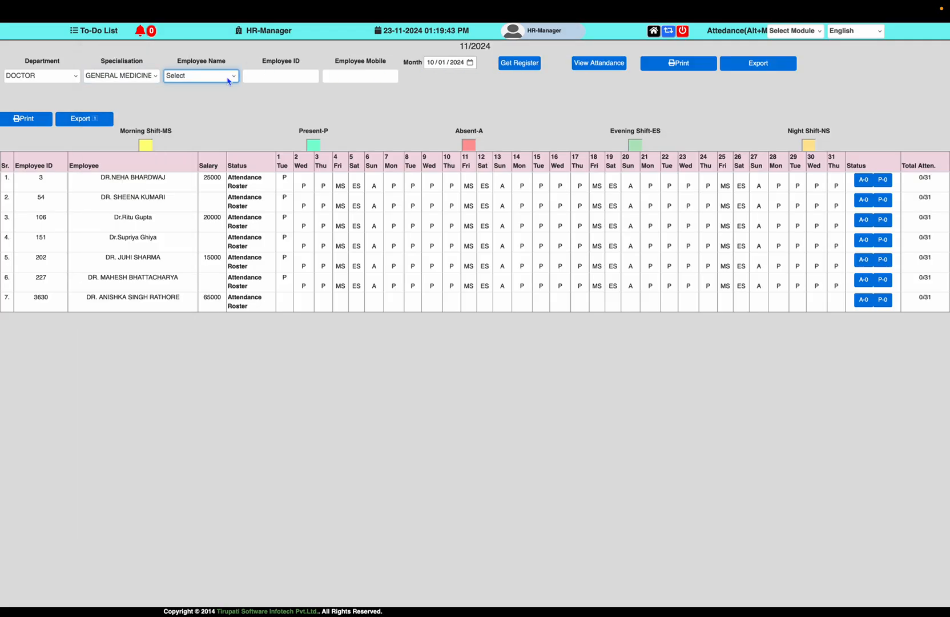
click(228, 80)
click(313, 77)
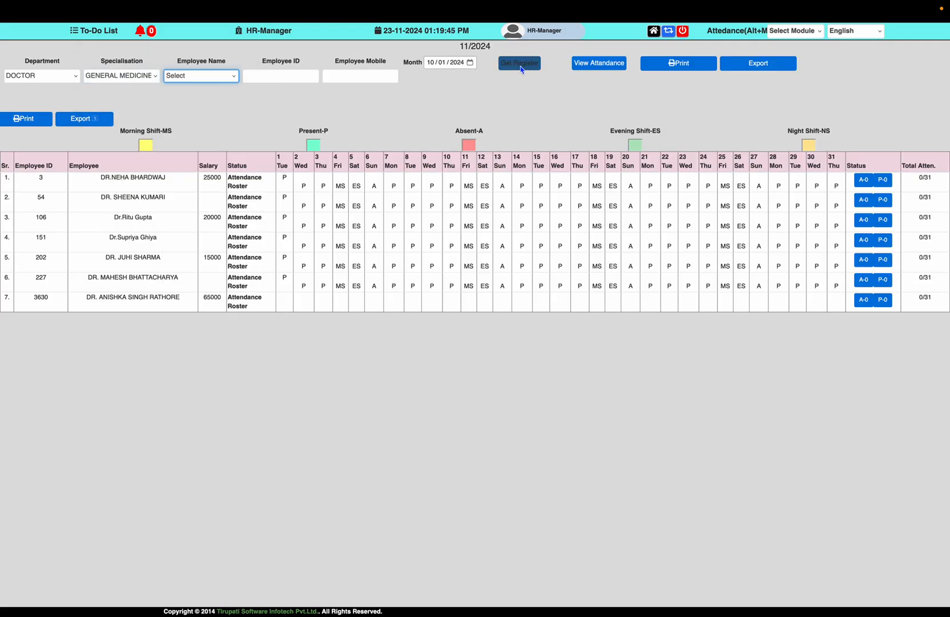
click(521, 69)
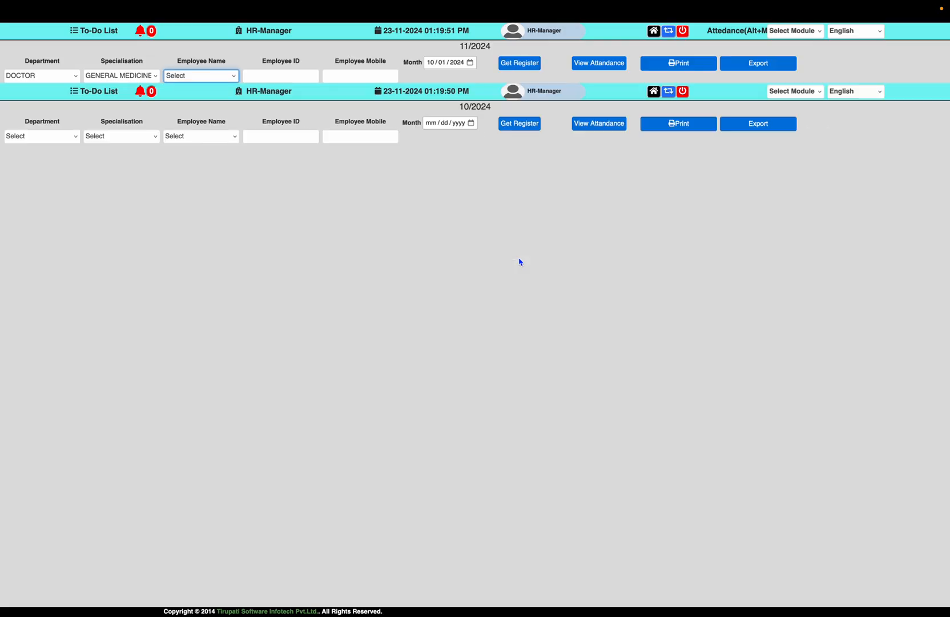
click(657, 33)
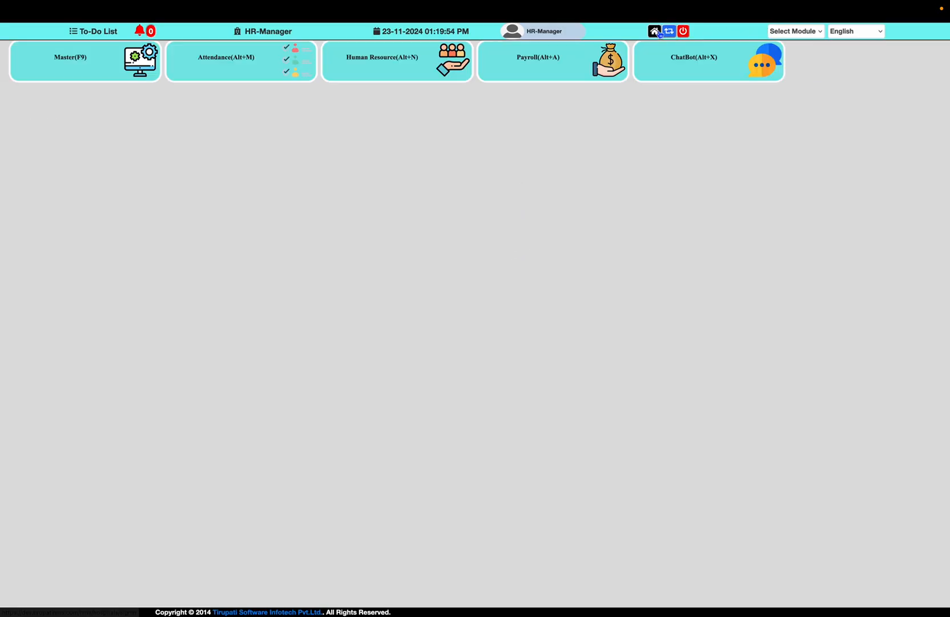
Load the attendance register for Month 10/01/2024, DOCTOR, GENERAL MEDICINE
click(245, 61)
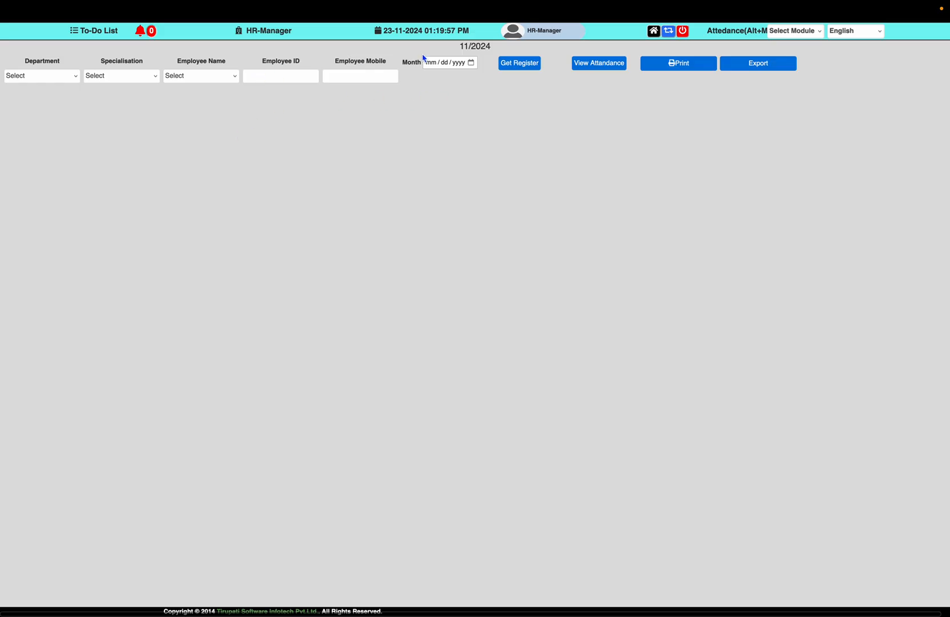
click(470, 62)
click(439, 87)
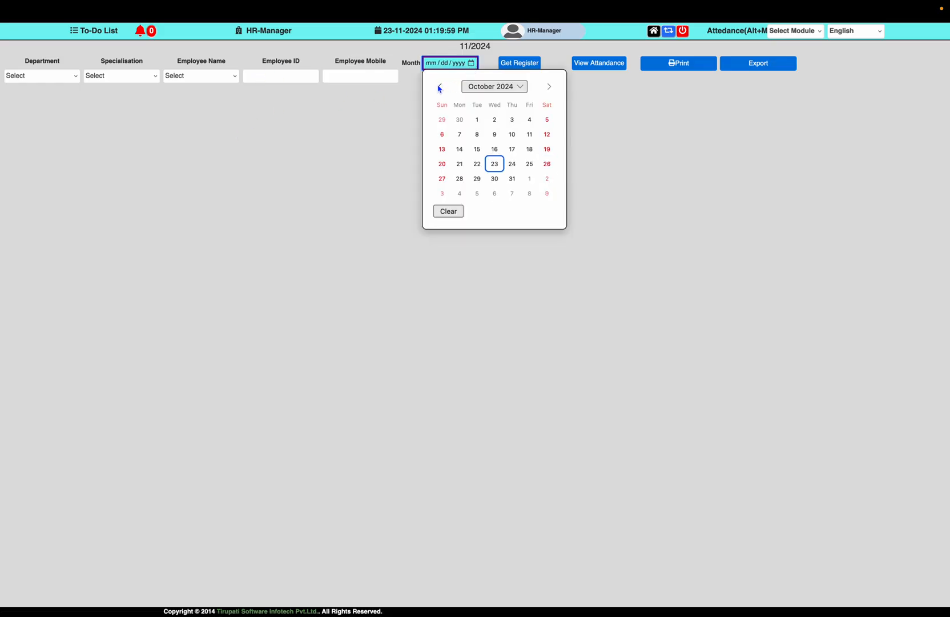
click(477, 119)
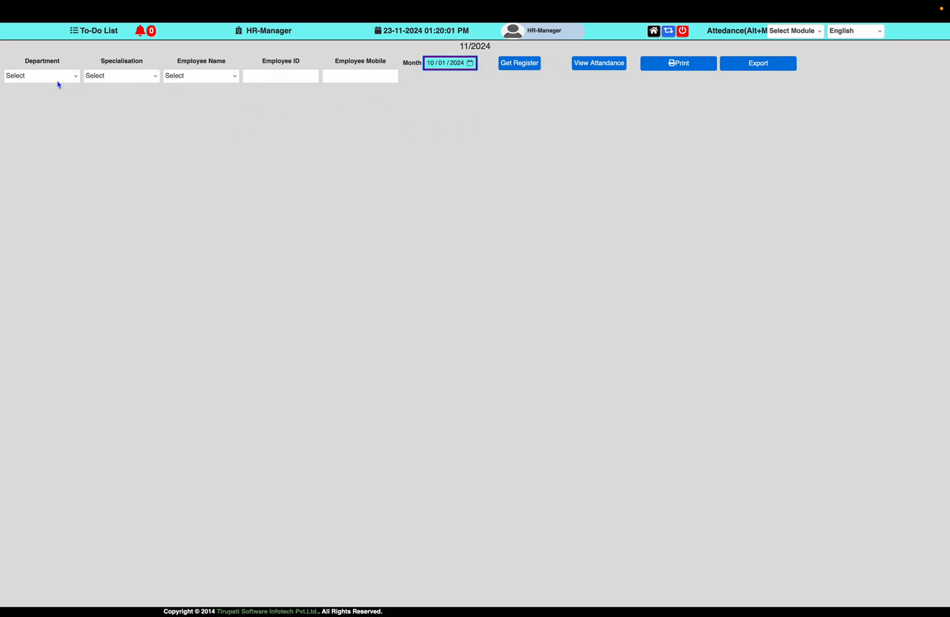
click(58, 80)
click(99, 86)
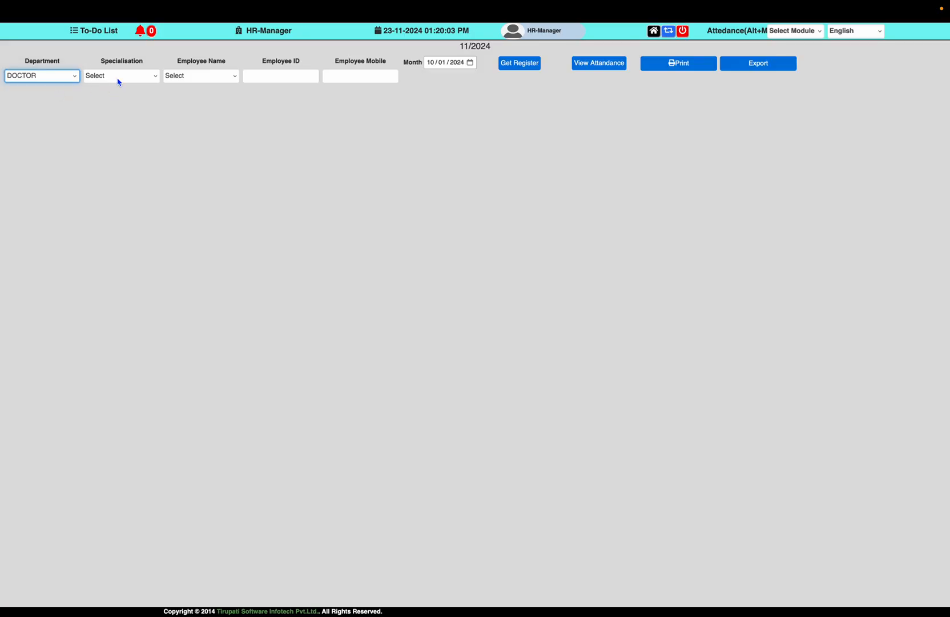
click(119, 80)
click(120, 87)
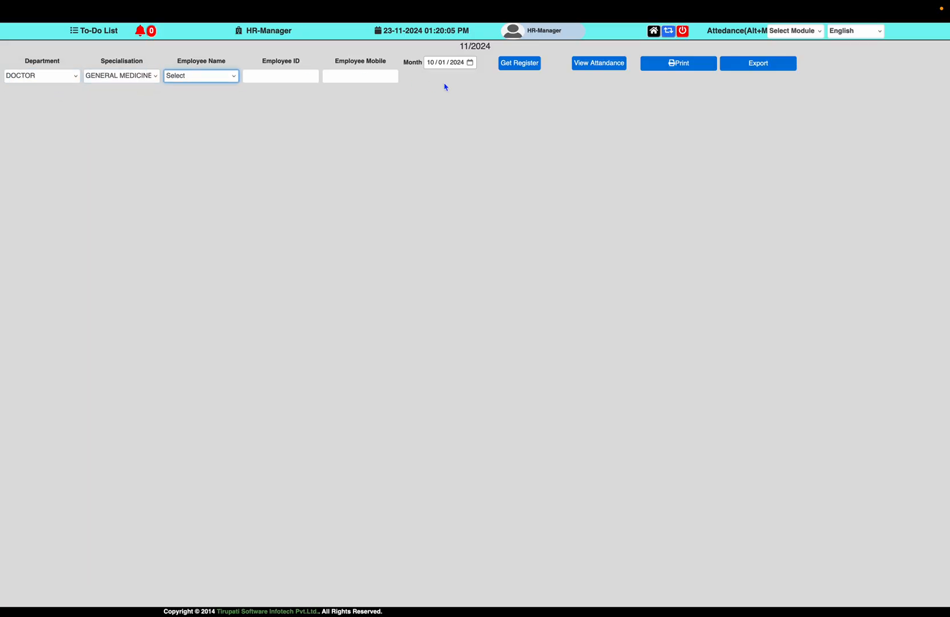
click(531, 65)
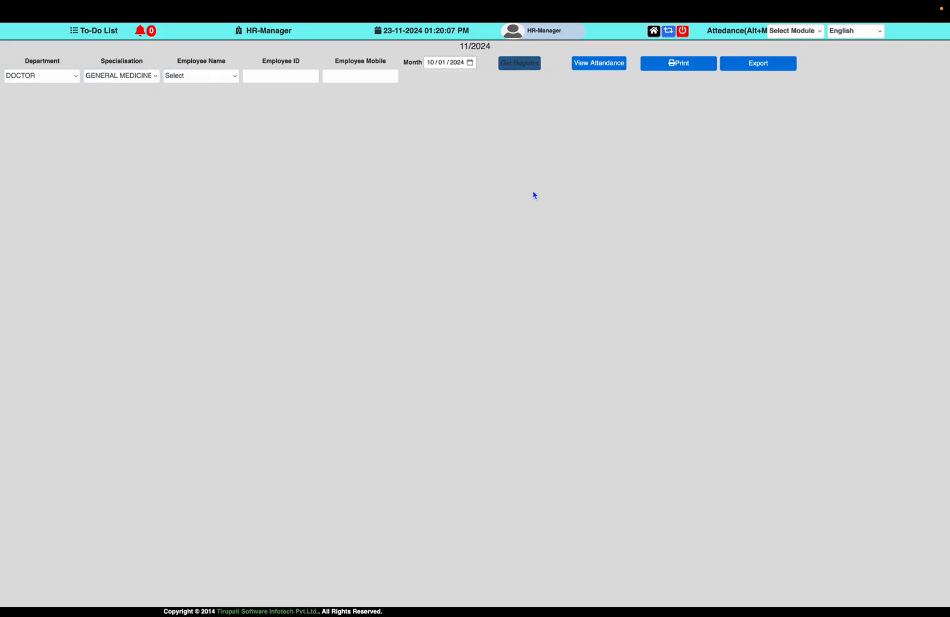
View the GENERAL MEDICINE attendance summary, then return to the home dashboard
scroll(533, 195, down, 3)
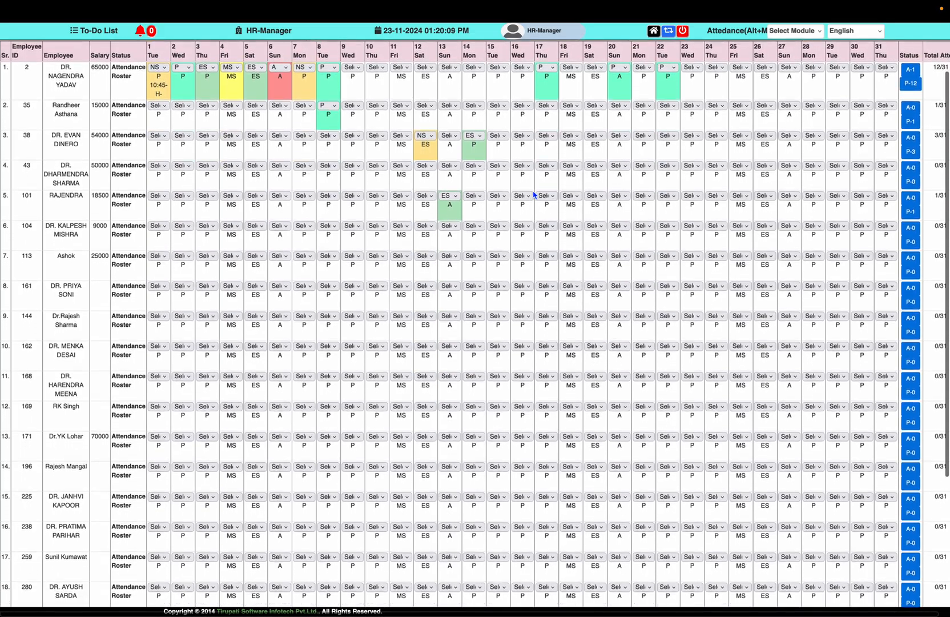
scroll(533, 196, down, 3)
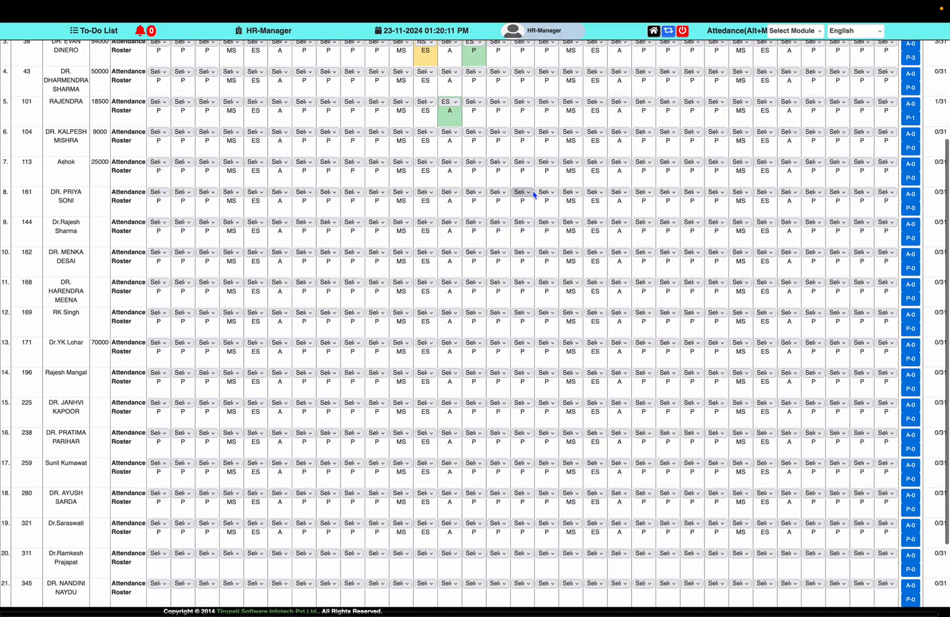
scroll(534, 194, up, 2)
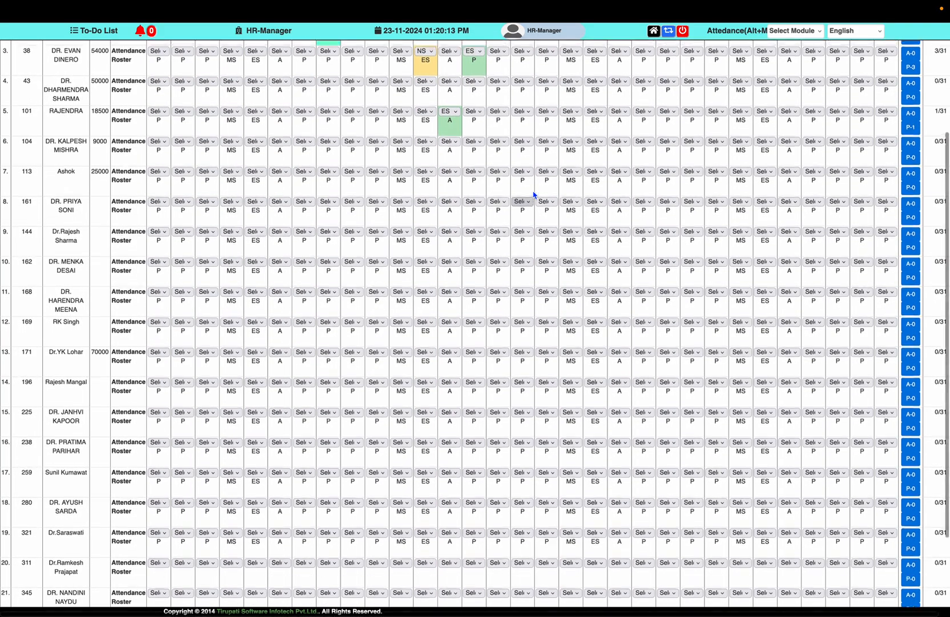
scroll(534, 194, up, 2)
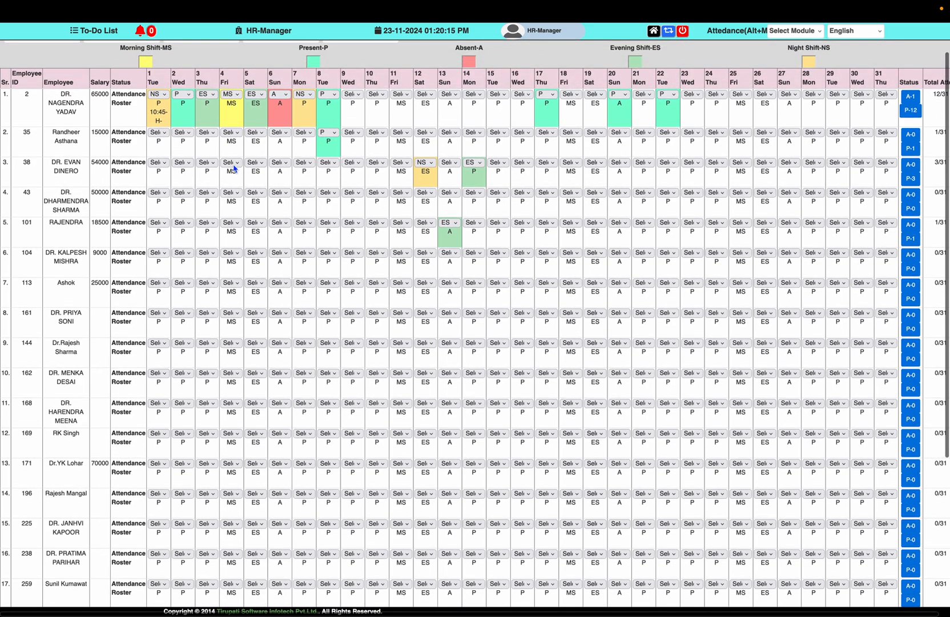
scroll(193, 97, up, 1)
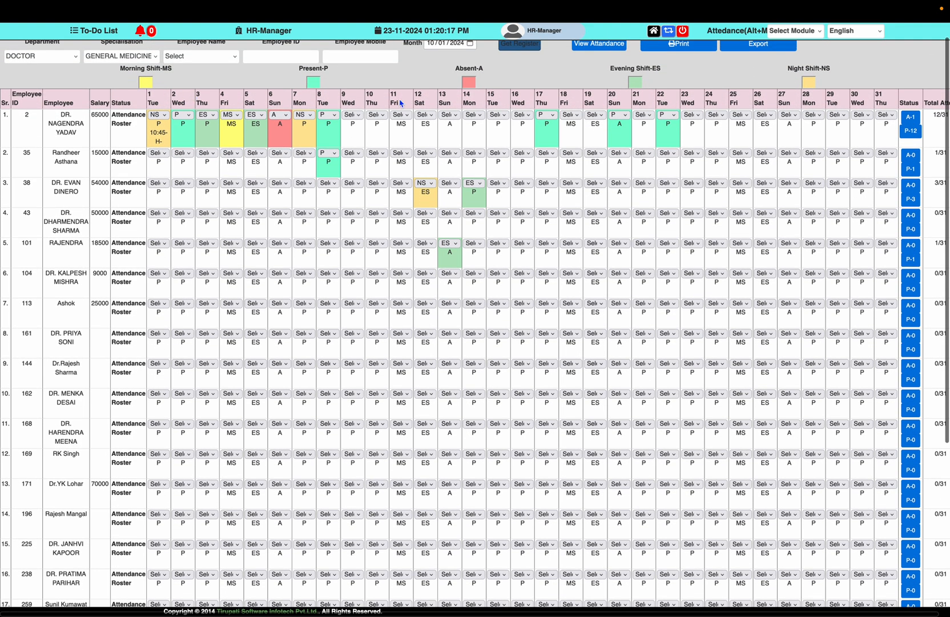
scroll(463, 118, up, 1)
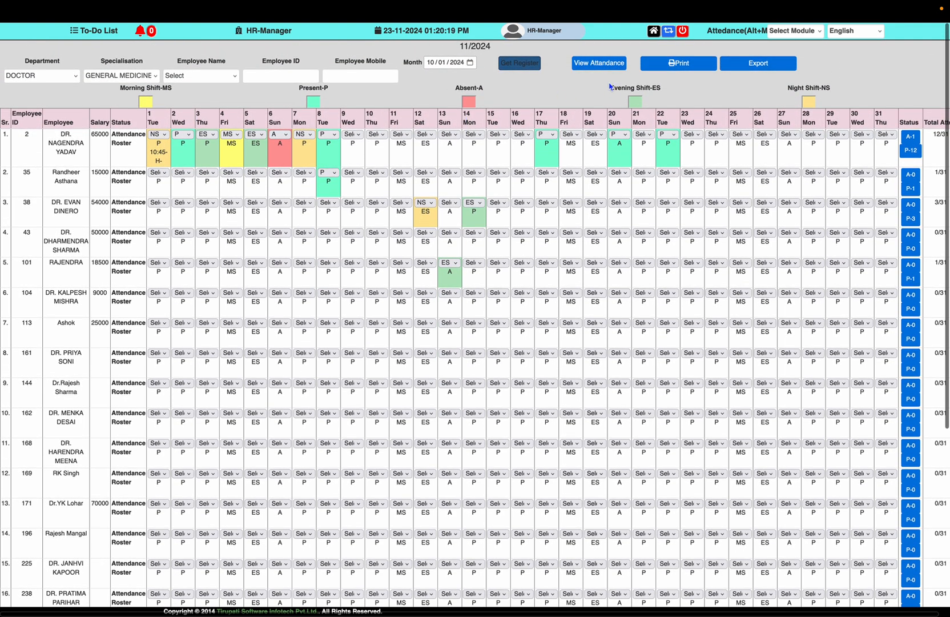
click(623, 69)
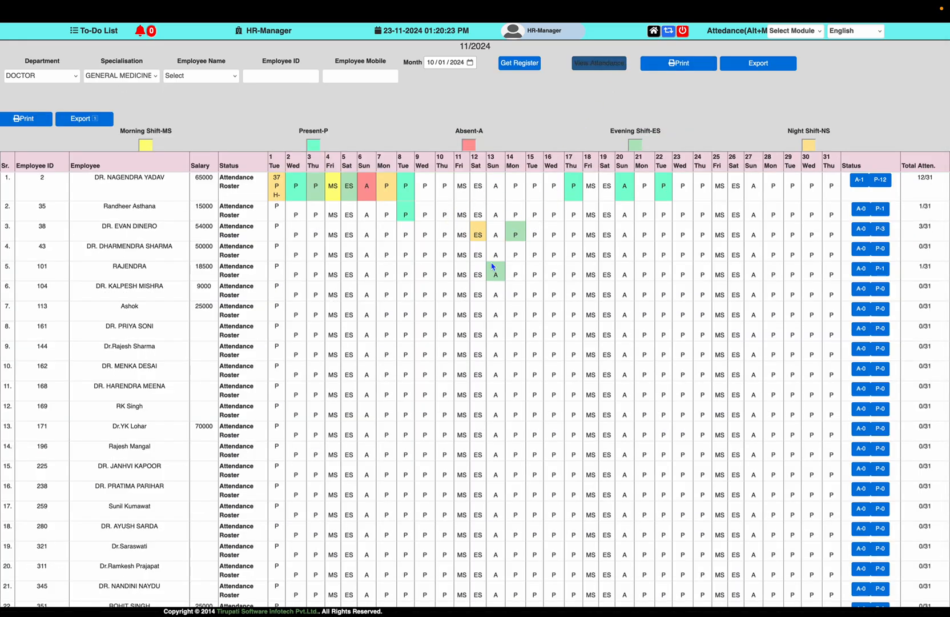
scroll(492, 266, down, 3)
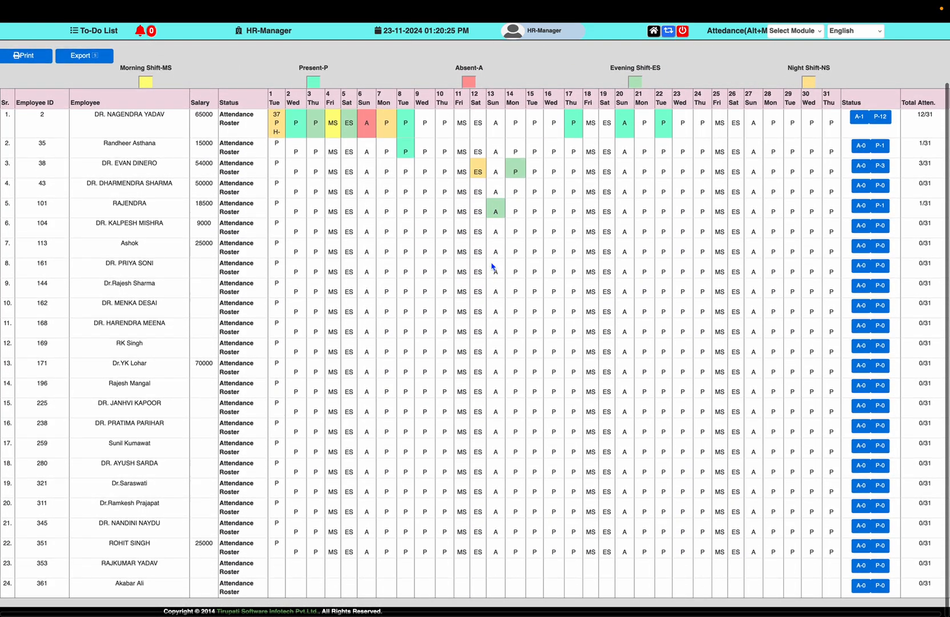
scroll(673, 227, up, 3)
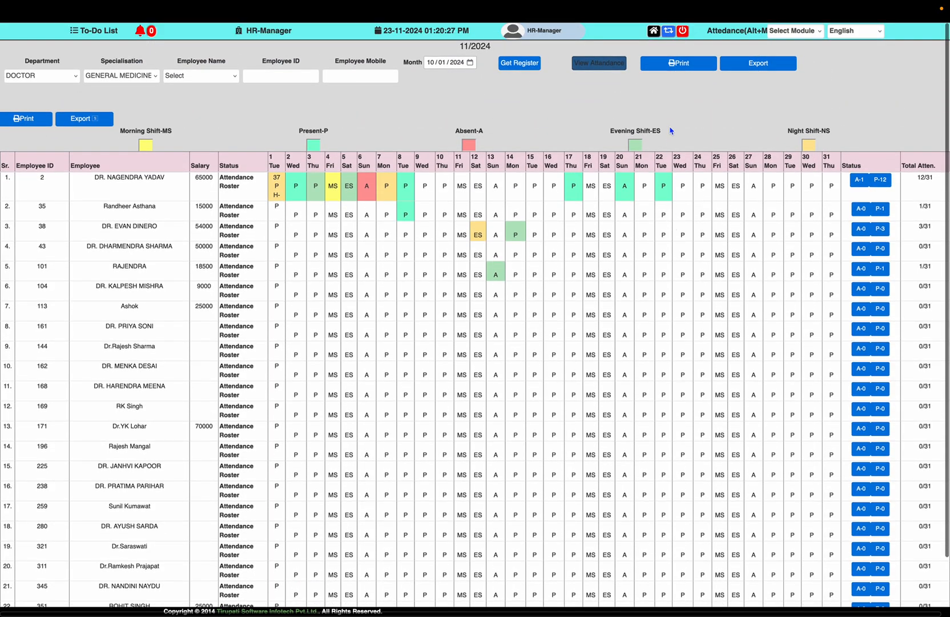
click(654, 31)
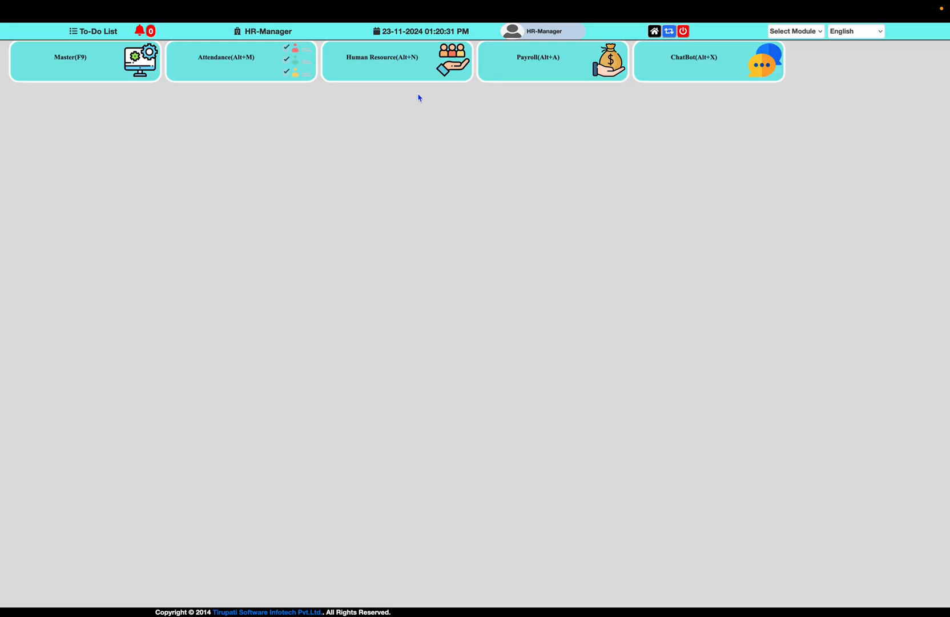
Open Human Resource, list salaries, and load the GYNEAC & OBST doctor's salary history
click(398, 65)
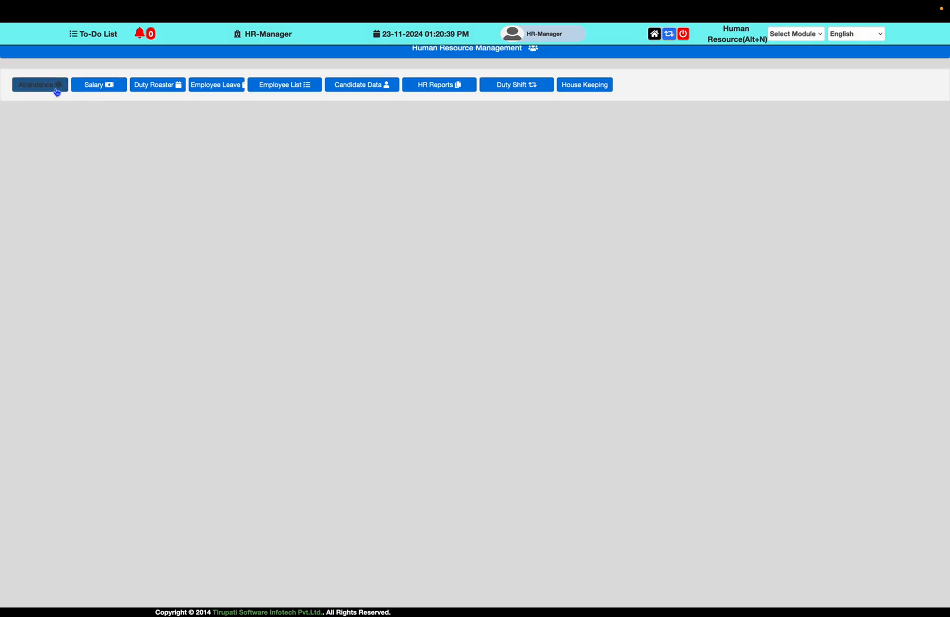
click(99, 93)
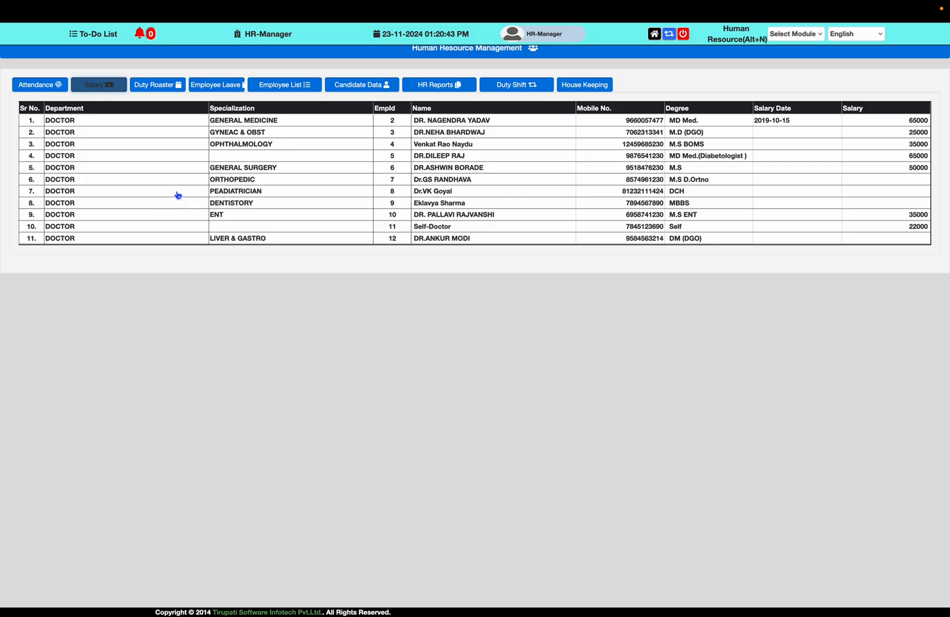
click(266, 135)
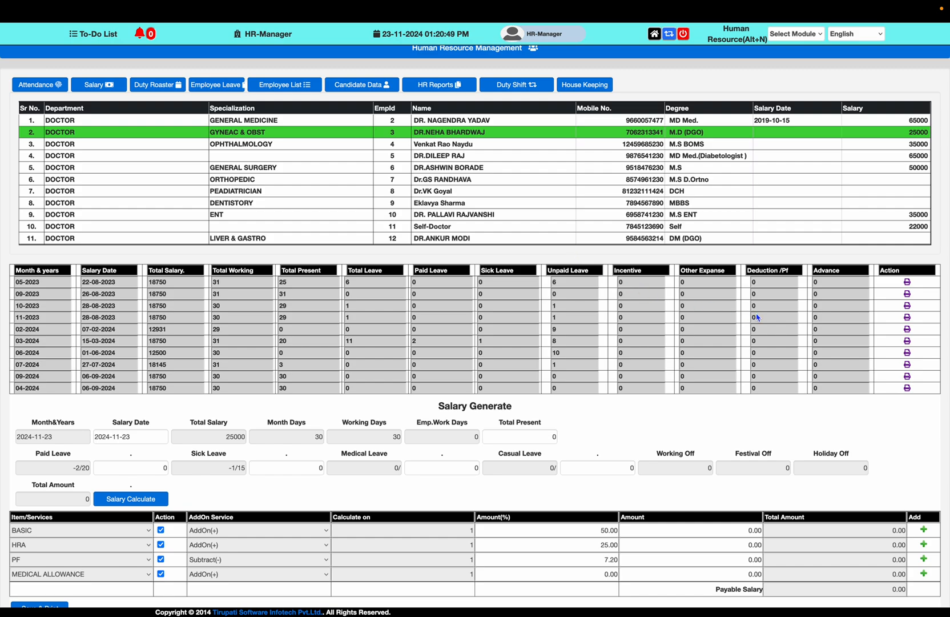
Load the first-row GENERAL MEDICINE doctor's salary records, showing total salary 65000
scroll(800, 393, down, 1)
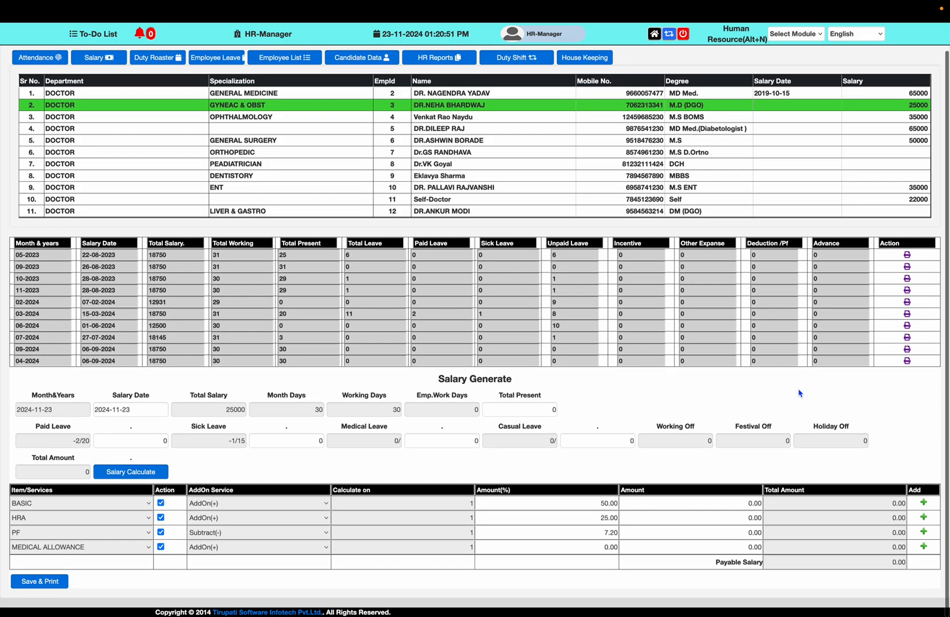
scroll(799, 393, up, 1)
scroll(799, 393, down, 1)
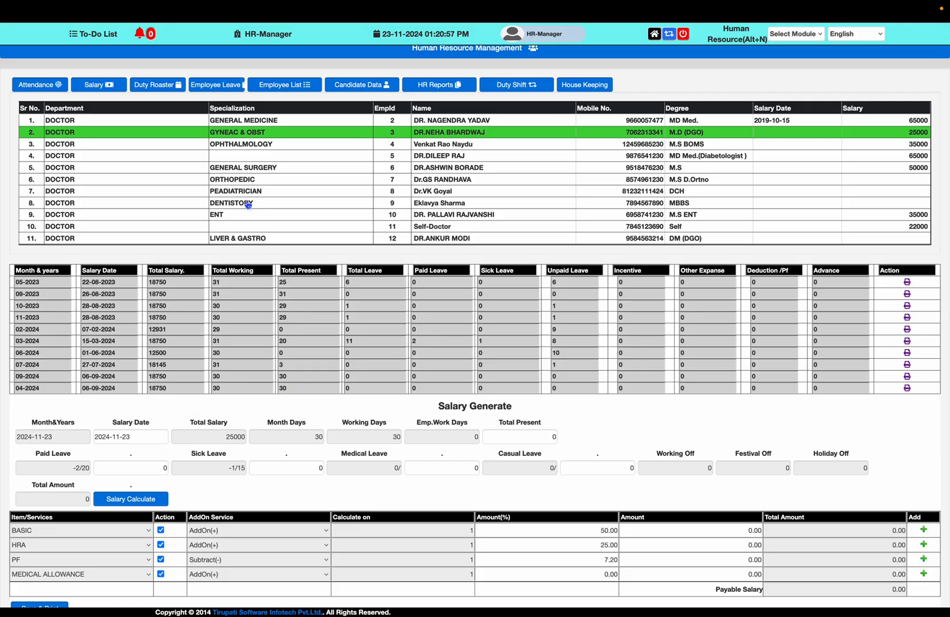
click(260, 122)
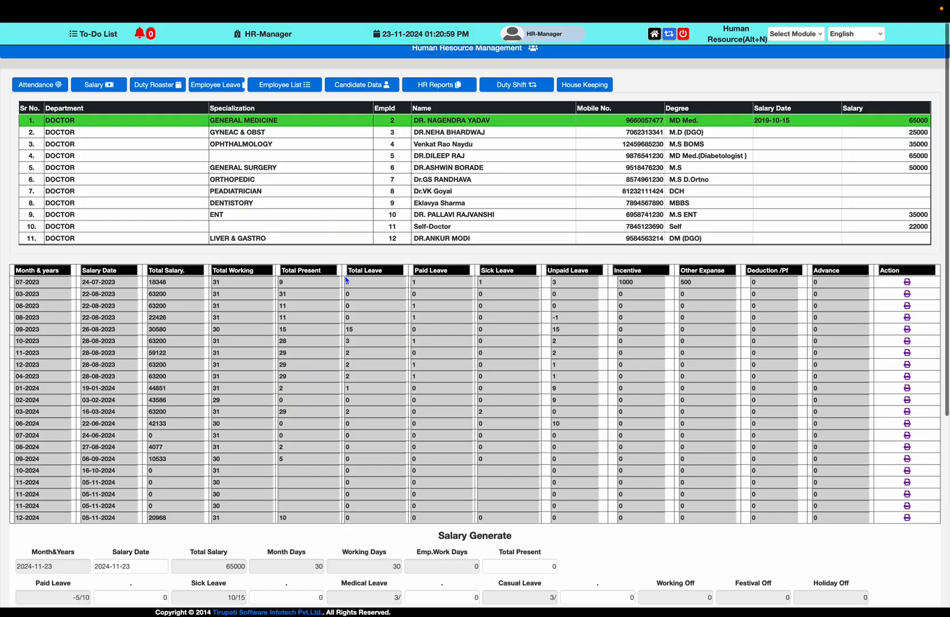
Enter 20 present days, date 2024-10-23, leaves 2/2/1, and calculate 54166.67
scroll(397, 485, down, 3)
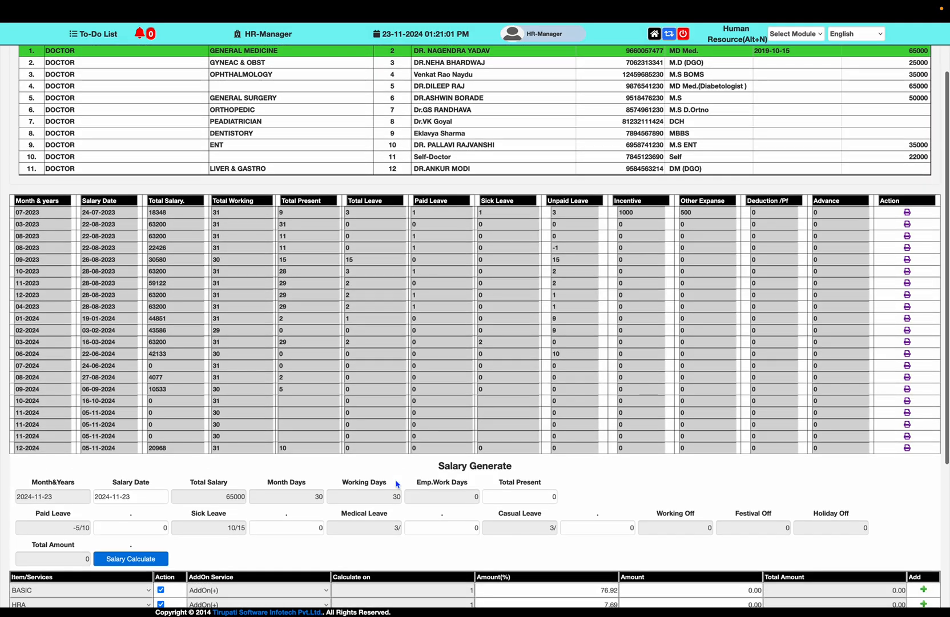
scroll(397, 485, down, 2)
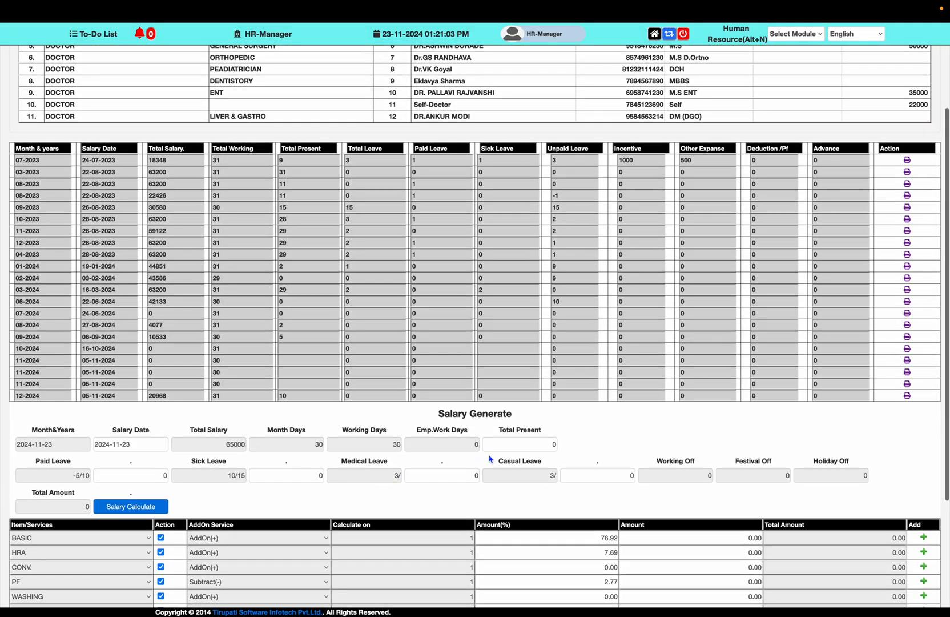
click(503, 447)
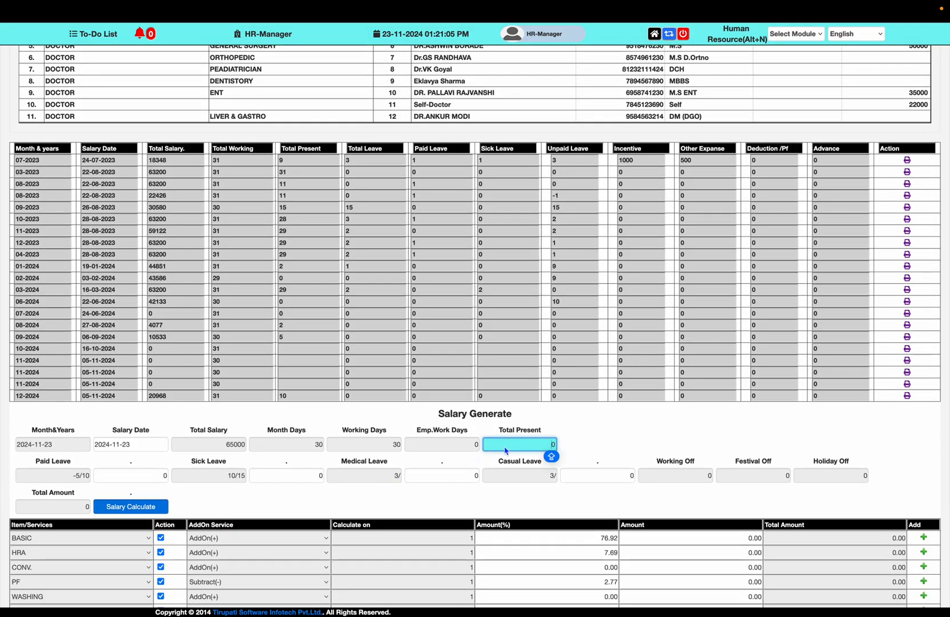
text(2)
click(147, 444)
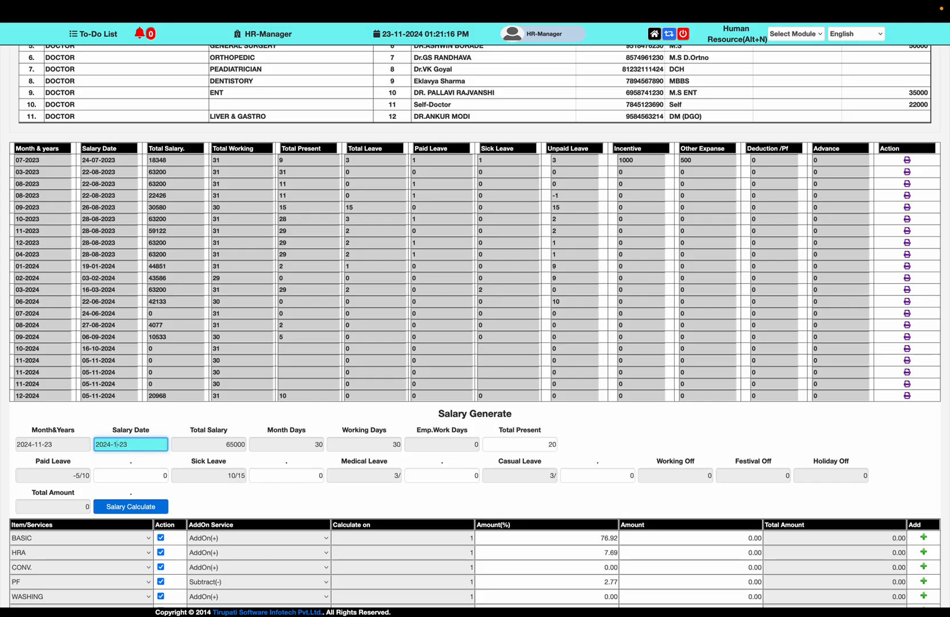
key(BackSpace)
text(0)
key(Tab)
key(Tab)
key(Tab)
key(Tab)
key(Tab)
key(Tab)
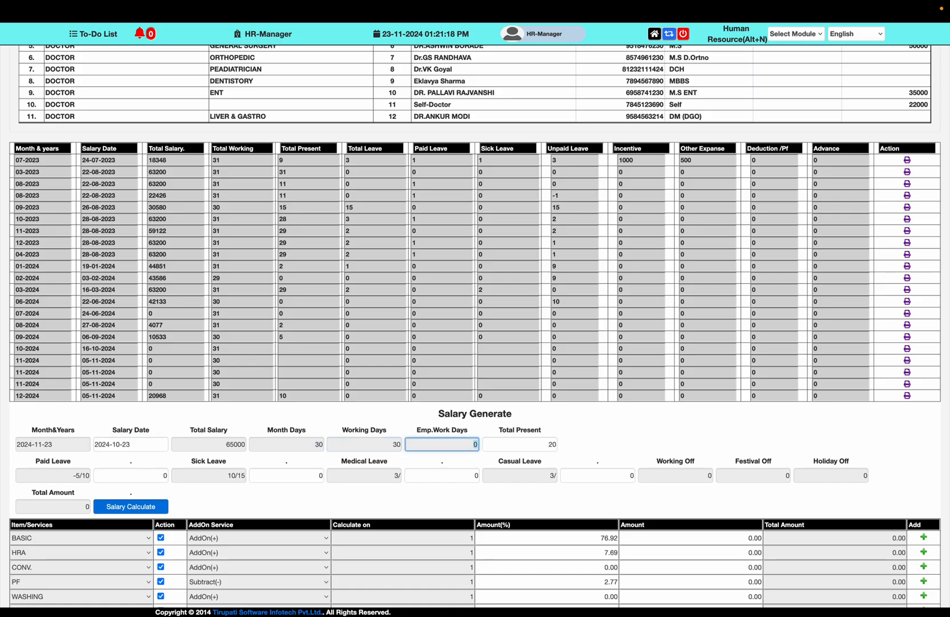
text(2)
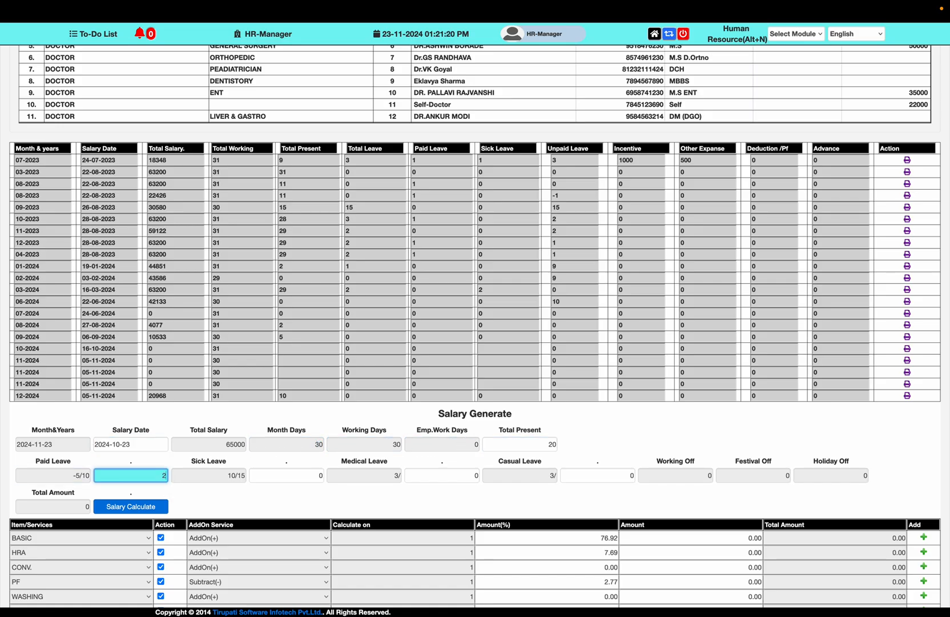
key(Tab)
key(Tab)
key(Tab)
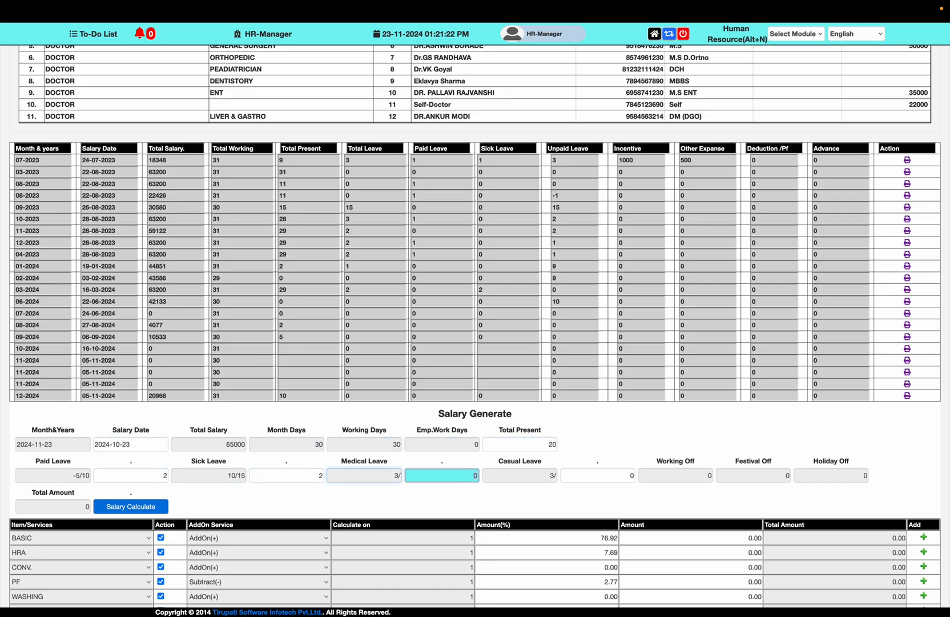
text(1)
key(Tab)
key(Tab)
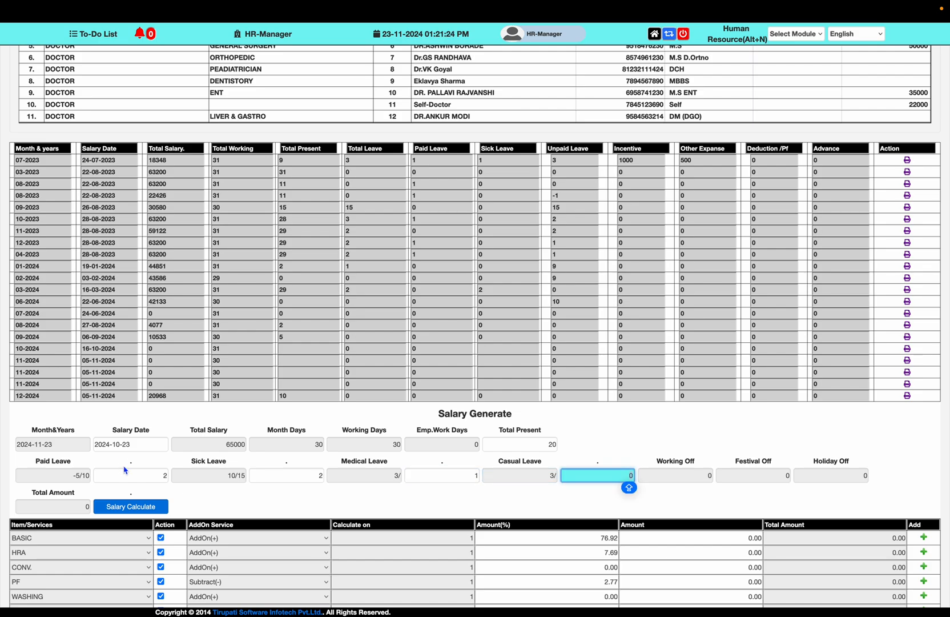
click(132, 506)
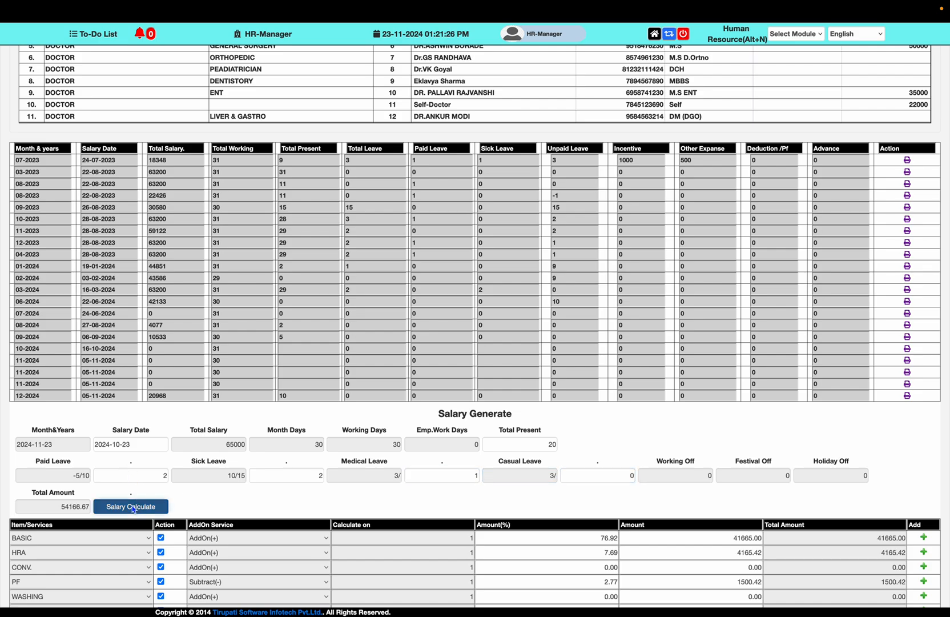
scroll(135, 486, down, 3)
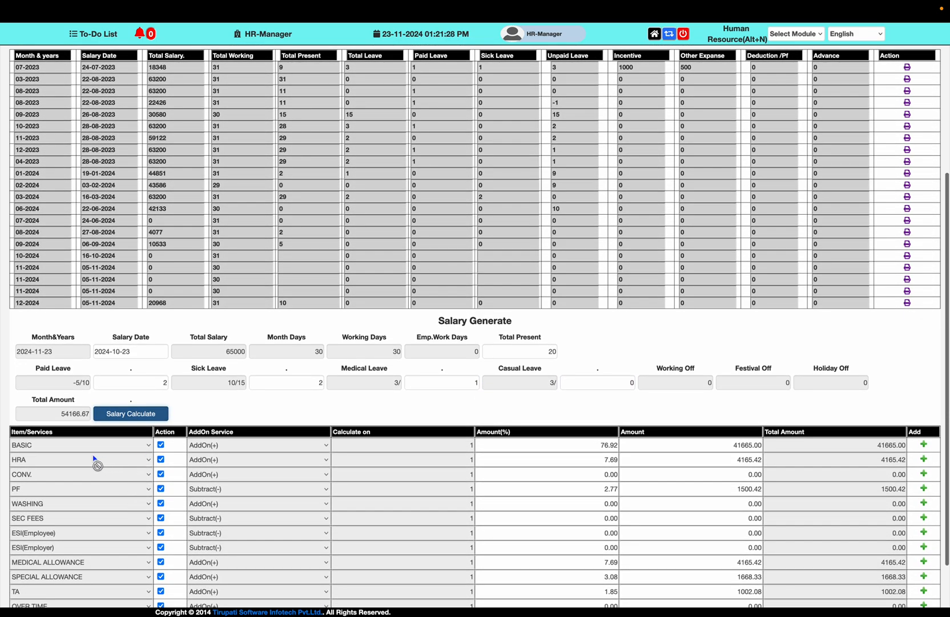
scroll(181, 470, down, 1)
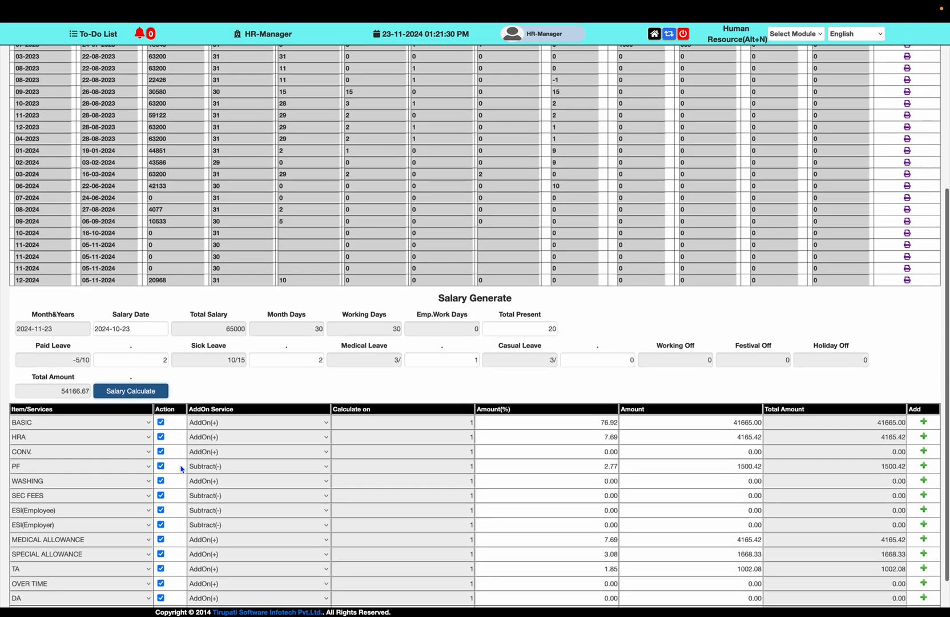
scroll(118, 471, down, 1)
scroll(118, 472, down, 2)
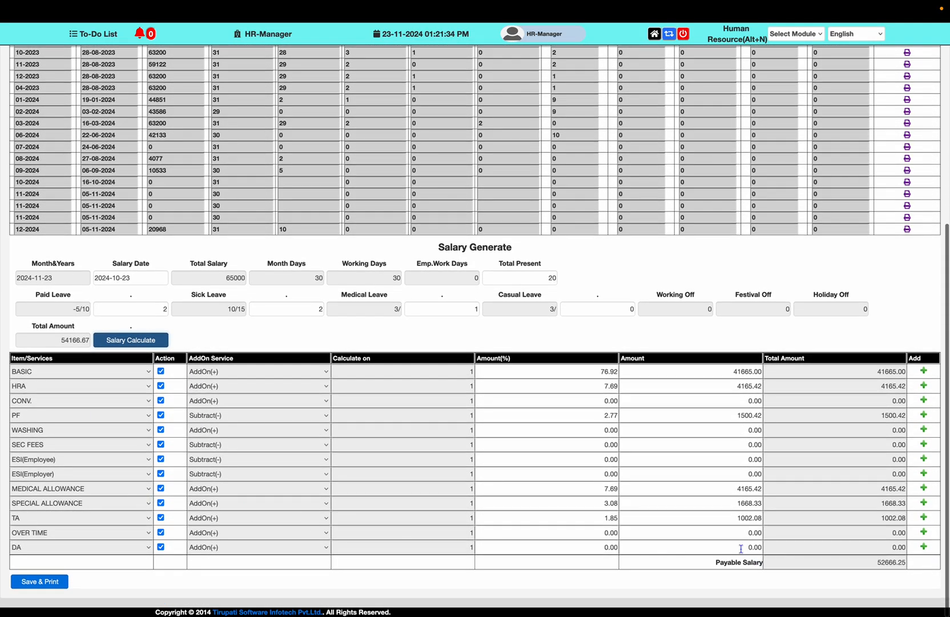
click(64, 583)
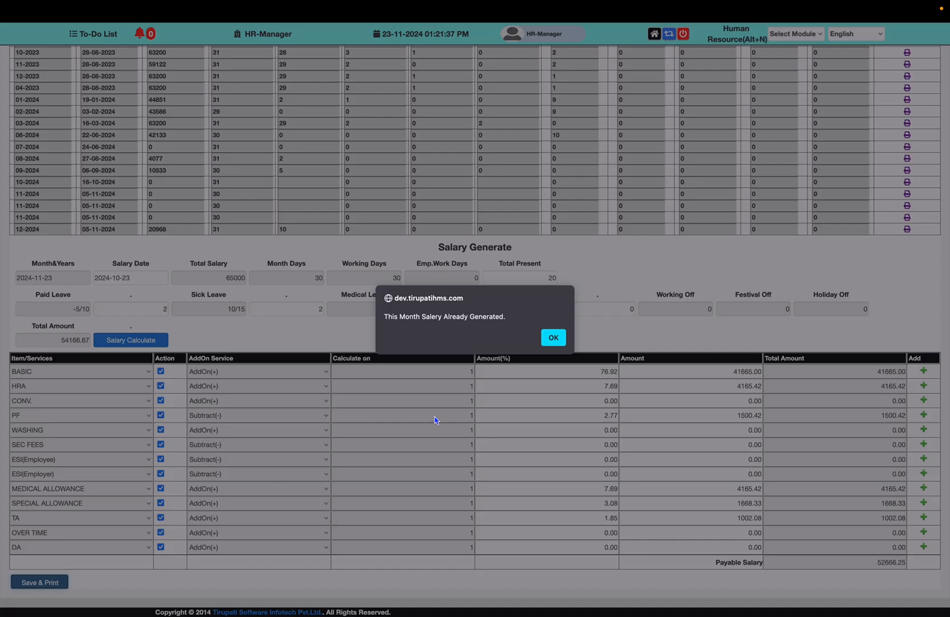
click(552, 339)
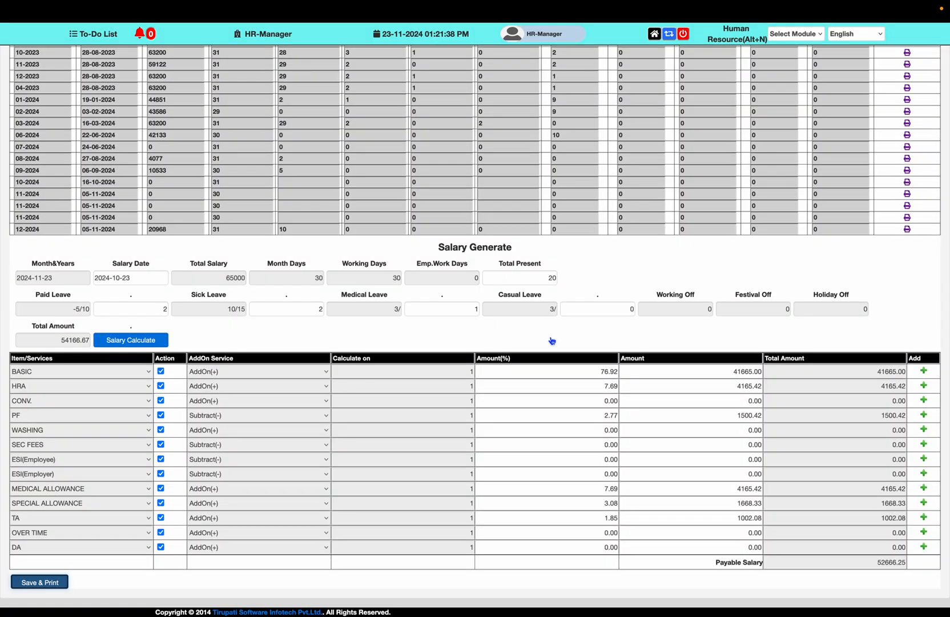
scroll(543, 251, up, 10)
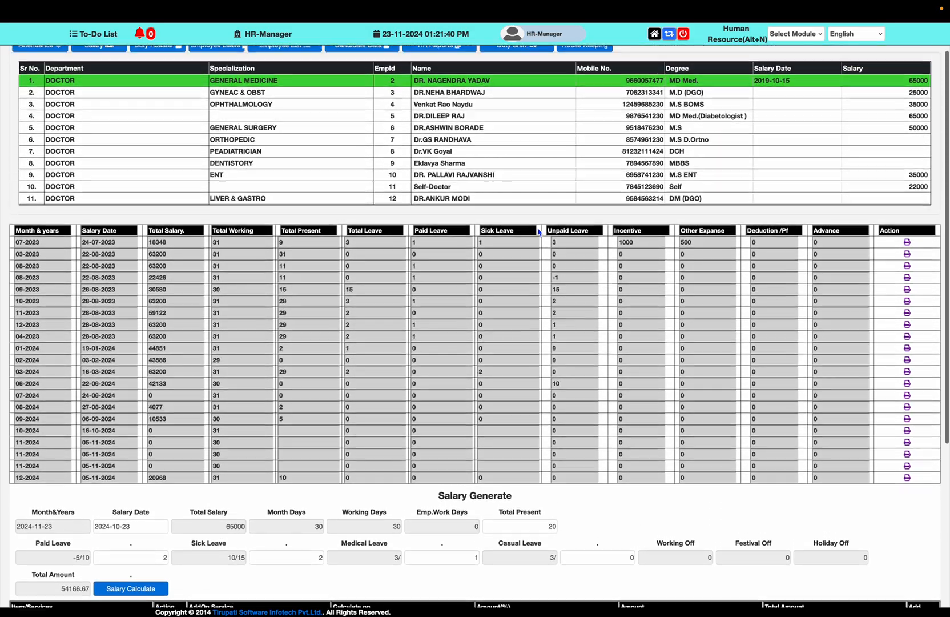
Review GENERAL SURGERY, OPHTHALMOLOGY, LIVER & GASTRO, GENERAL MEDICINE, then PEADIATRICIAN salary records
click(266, 167)
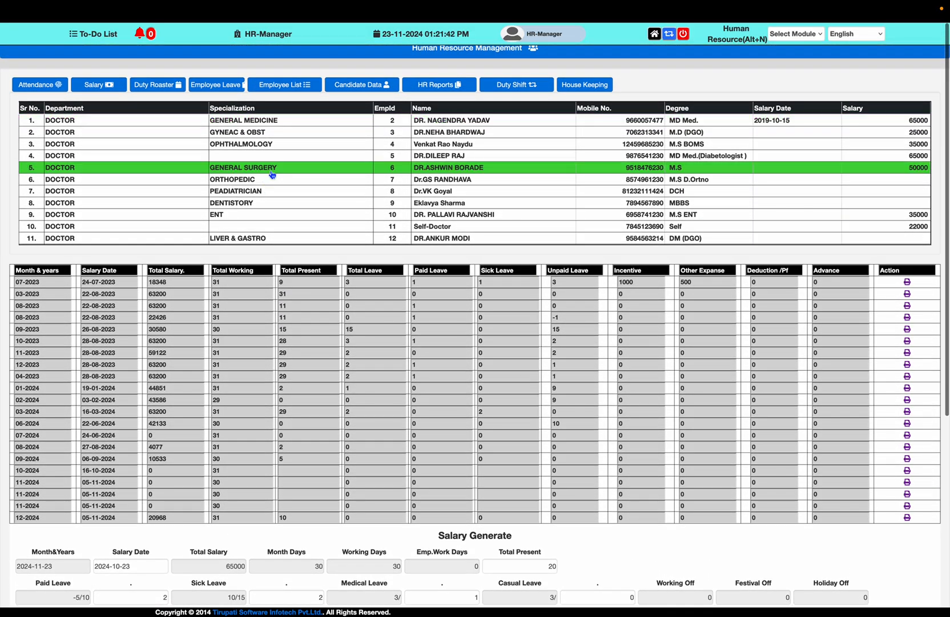
click(266, 147)
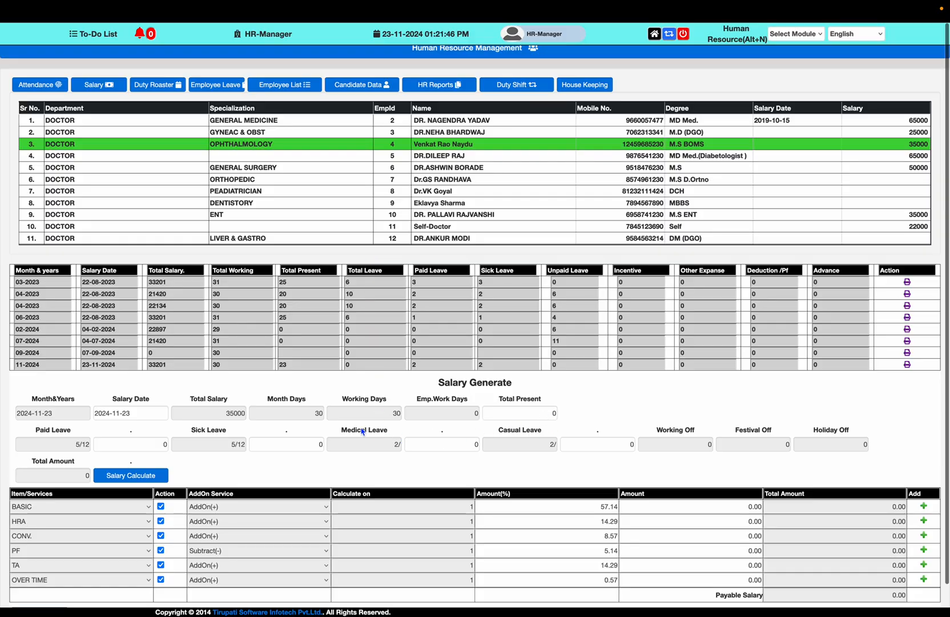
scroll(352, 311, down, 1)
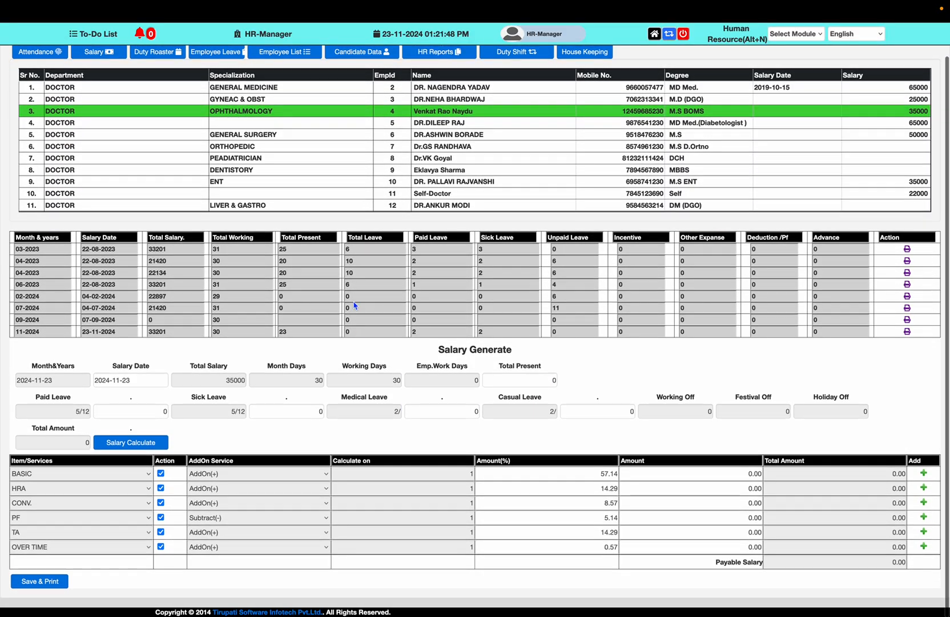
click(301, 207)
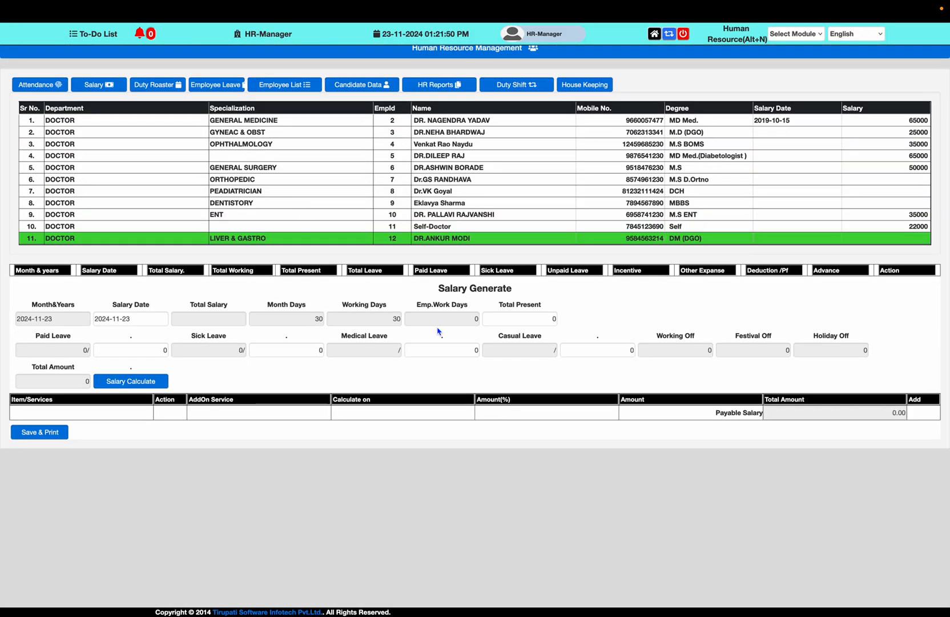
scroll(395, 216, down, 2)
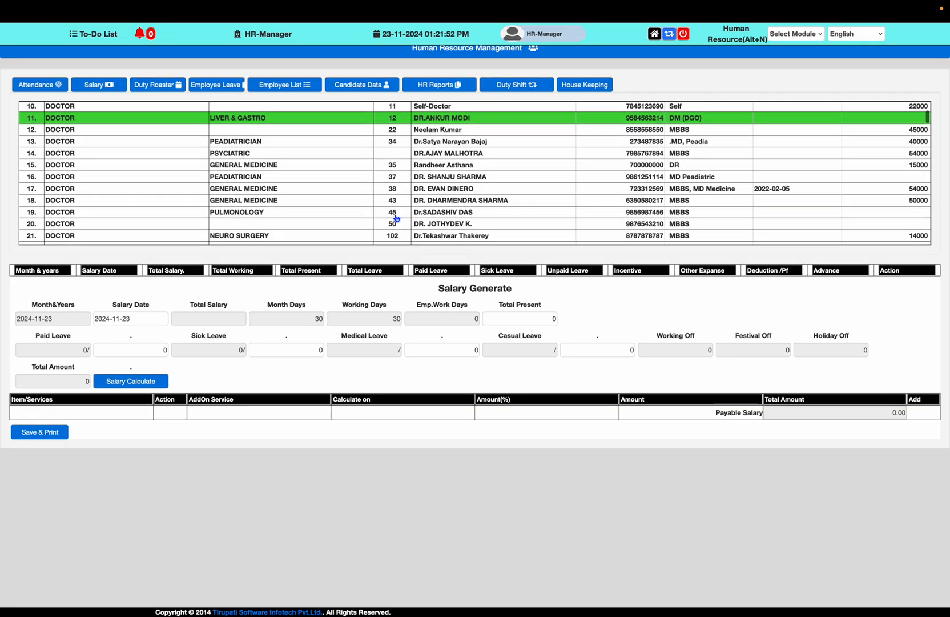
click(391, 203)
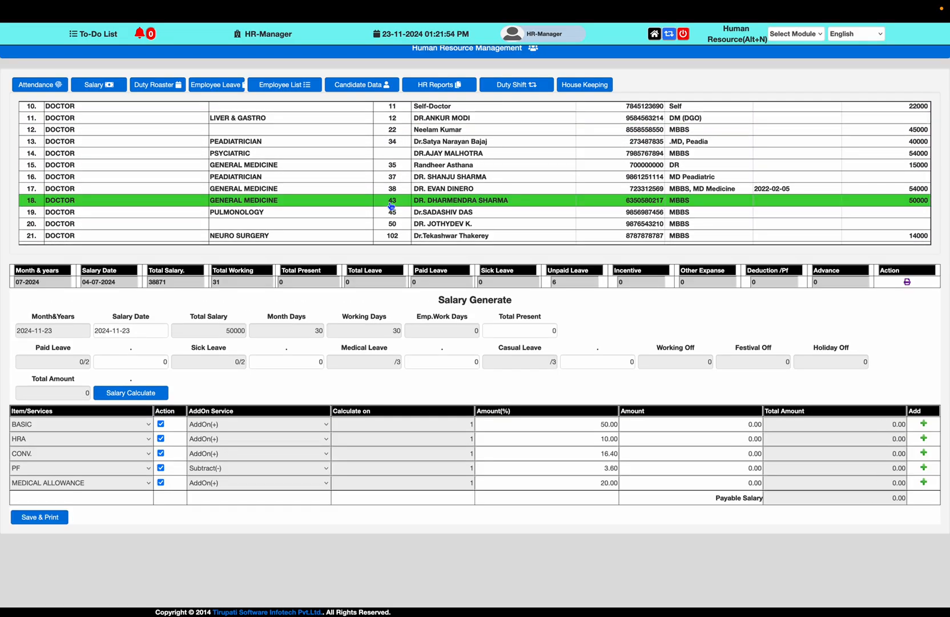
click(460, 178)
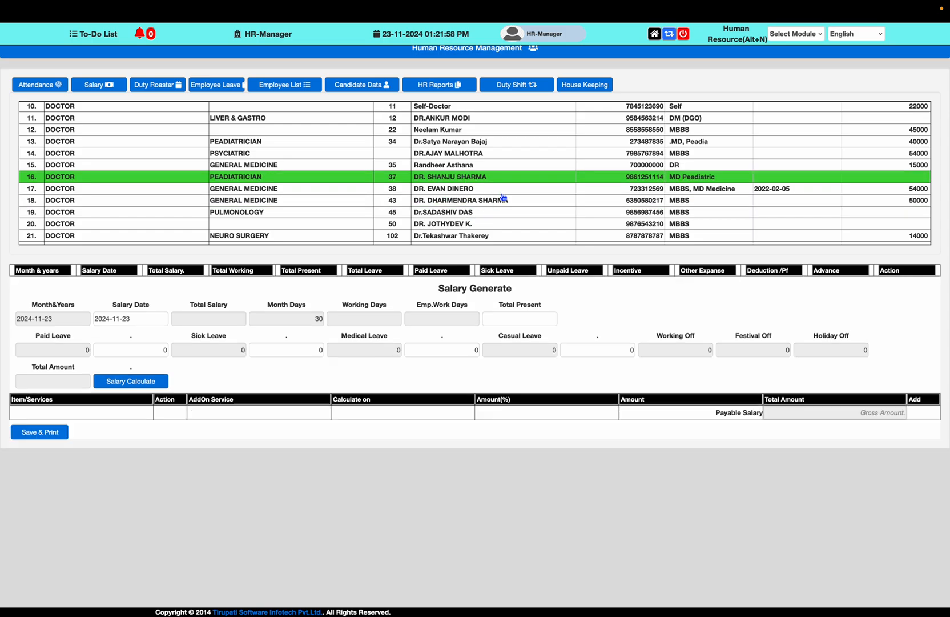
scroll(506, 194, down, 3)
scroll(508, 193, down, 9)
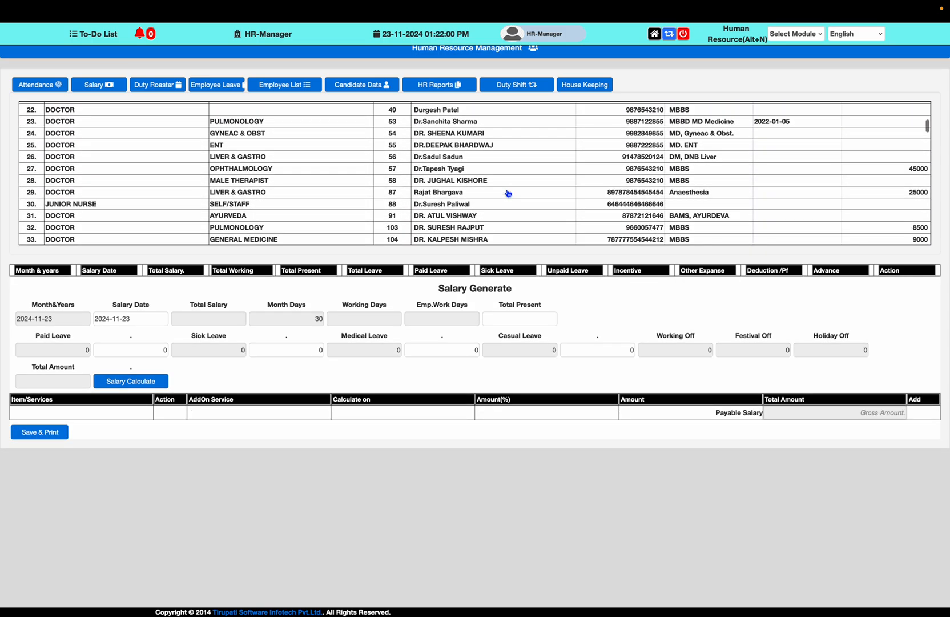
scroll(464, 221, down, 17)
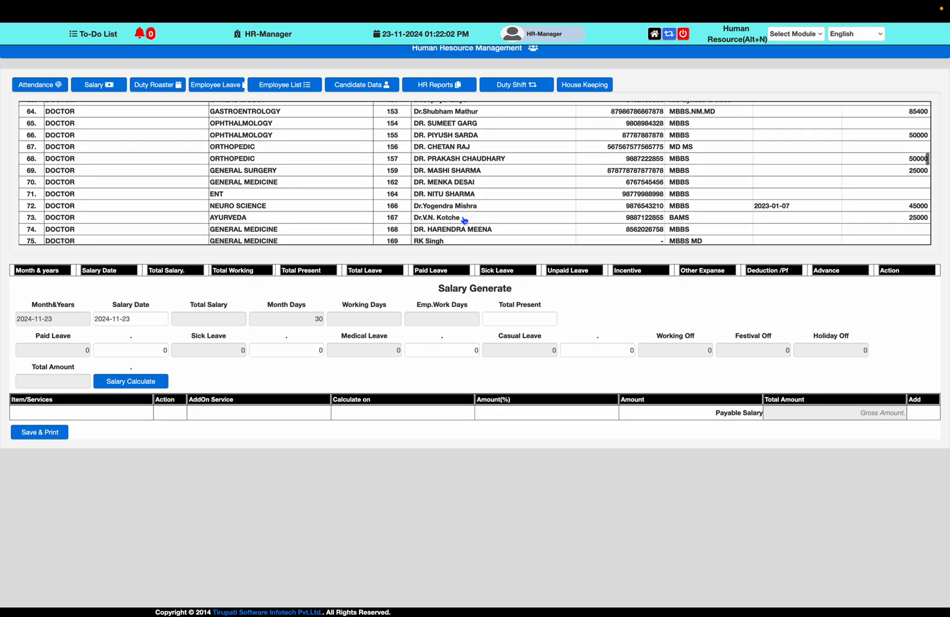
Find the new gynaecology doctor's salary entry and change the salary date's month to October
key(ctrl+f)
text(ANISH)
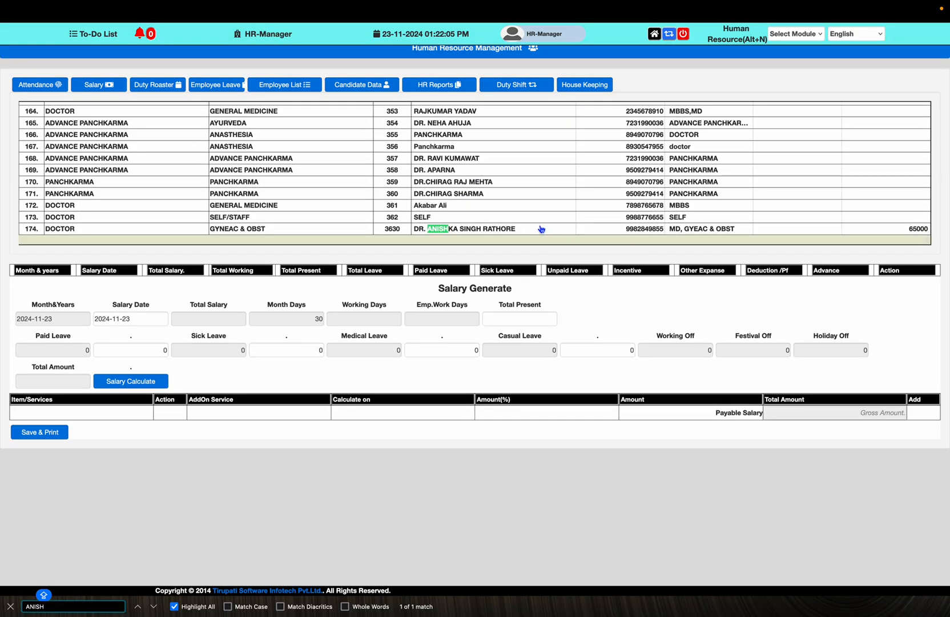
click(541, 229)
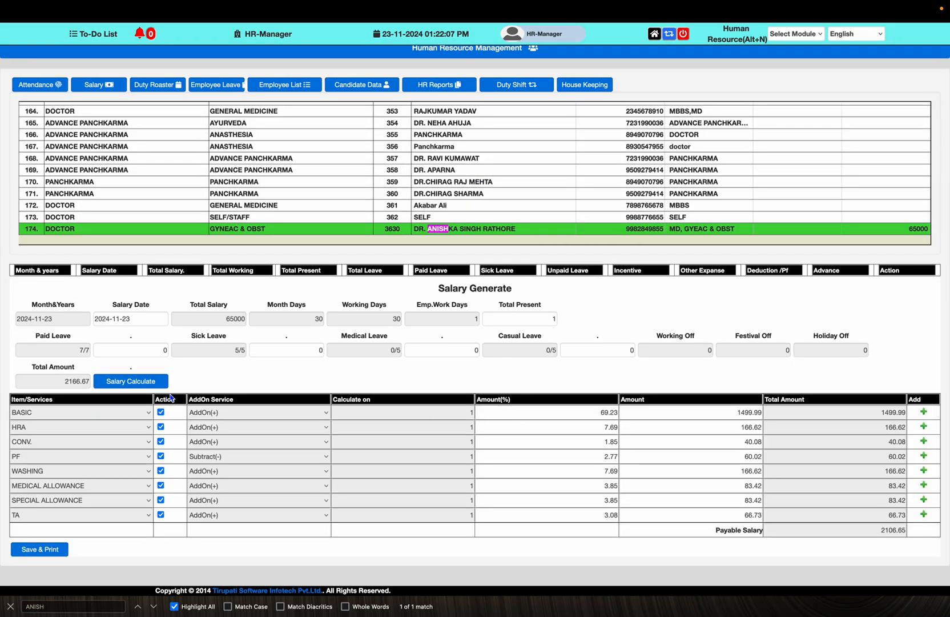
click(158, 323)
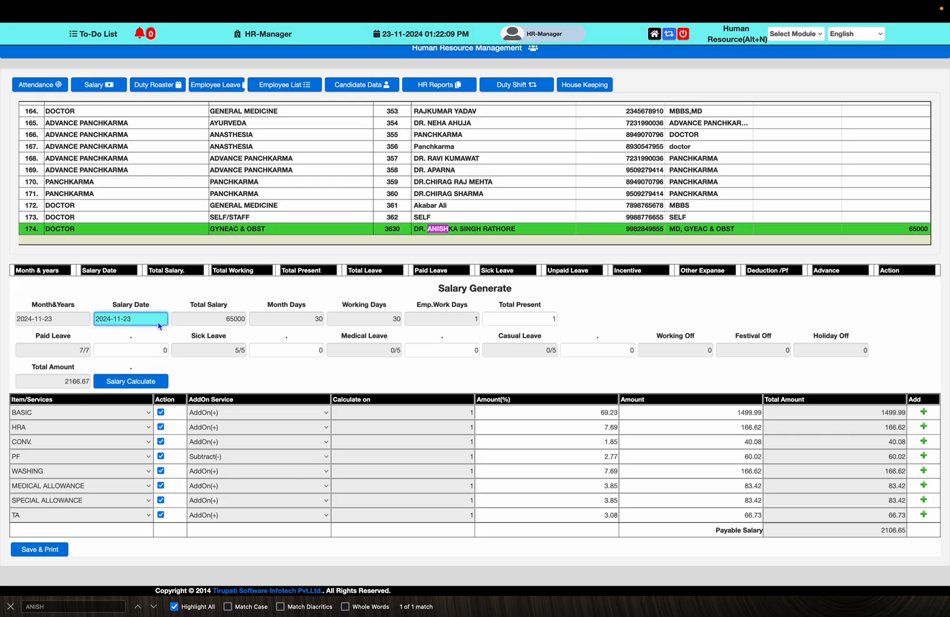
click(104, 319)
key(BackSpace)
text(0)
key(Tab)
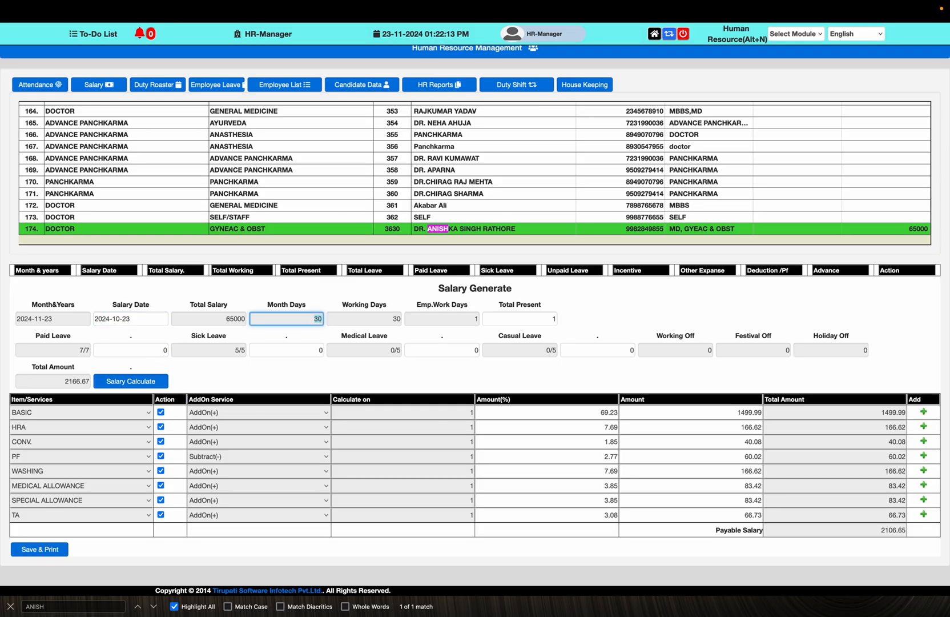
Enter 18 days present and 1 day each of paid, sick, medical and casual leave
key(Tab)
key(Tab)
key(Tab)
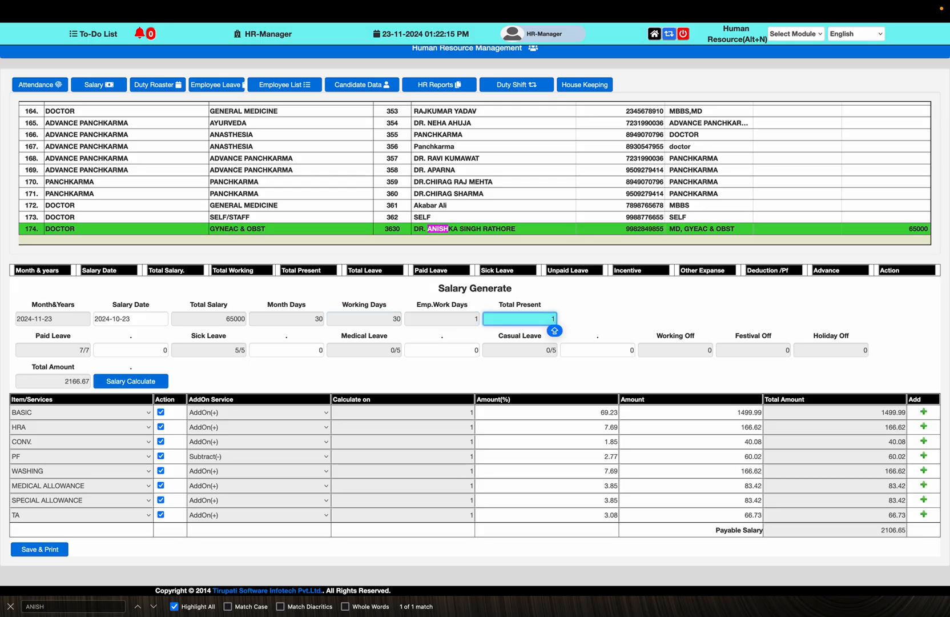
text(8)
key(Tab)
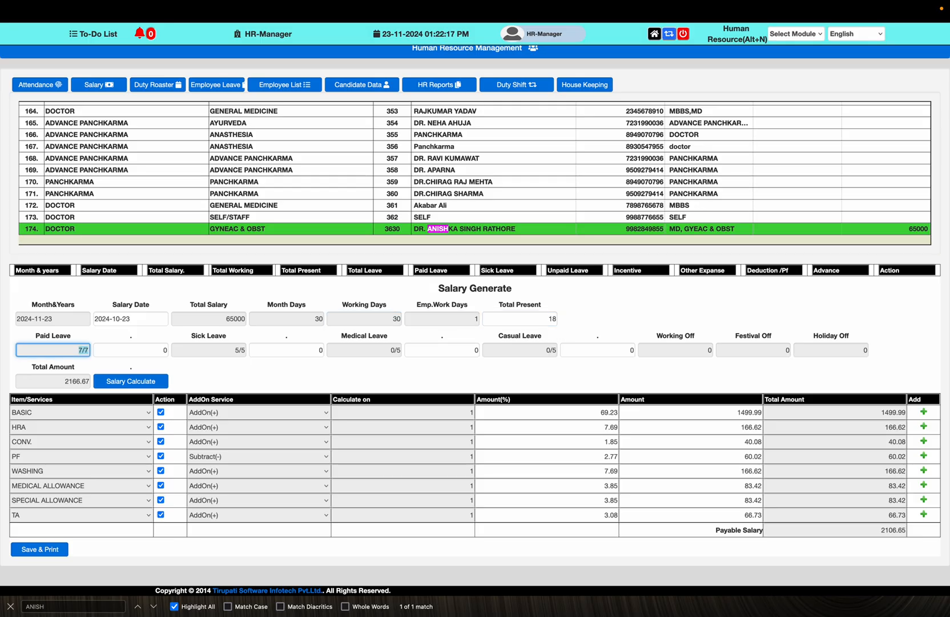
text(1)
key(Tab)
key(Tab)
text(1)
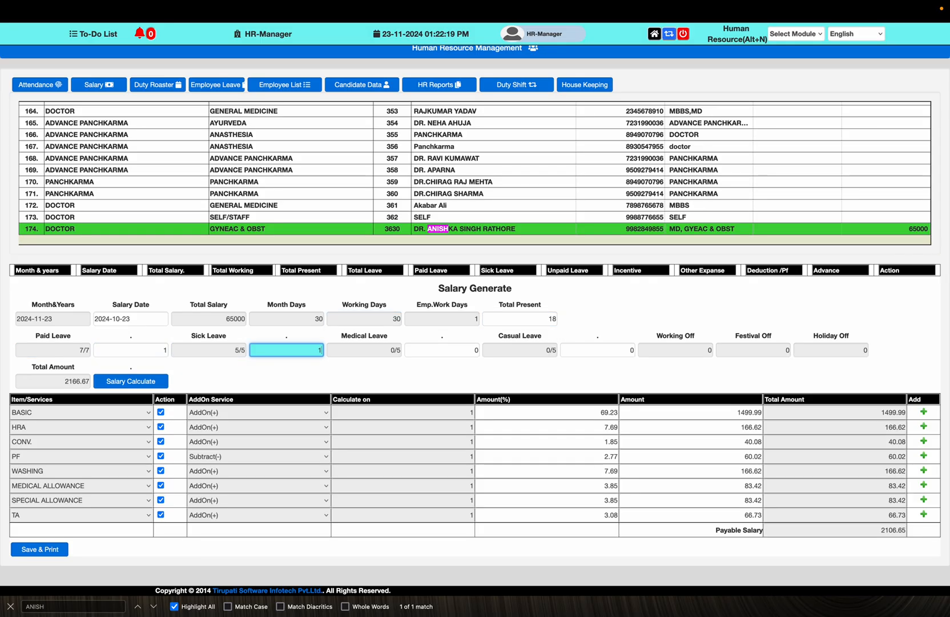
key(Tab)
key(Tab)
text(1)
key(Tab)
key(Tab)
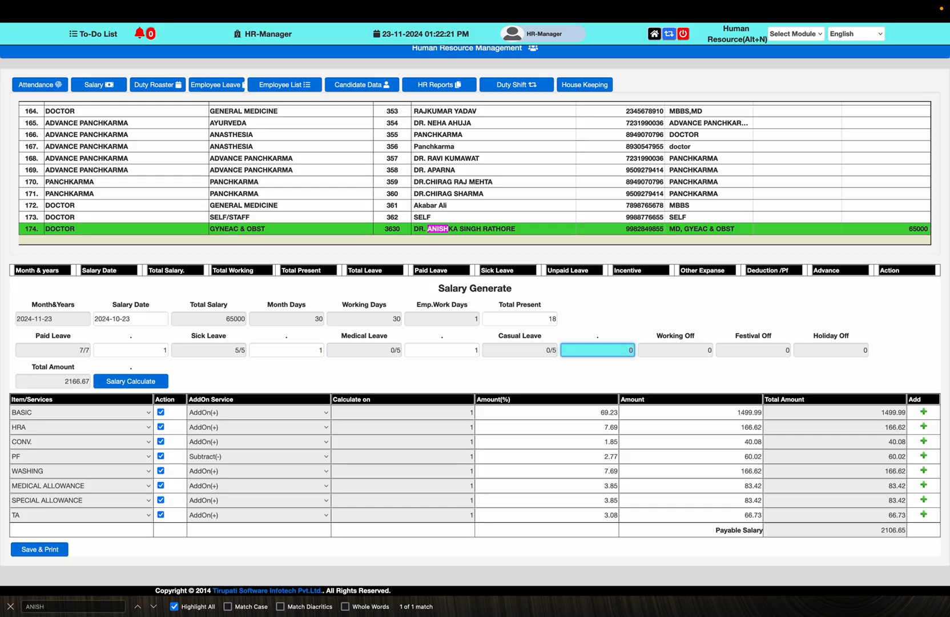
text(1)
key(Tab)
key(Tab)
Calculate and save the salary, printing the slip with net payable 46,346
click(112, 381)
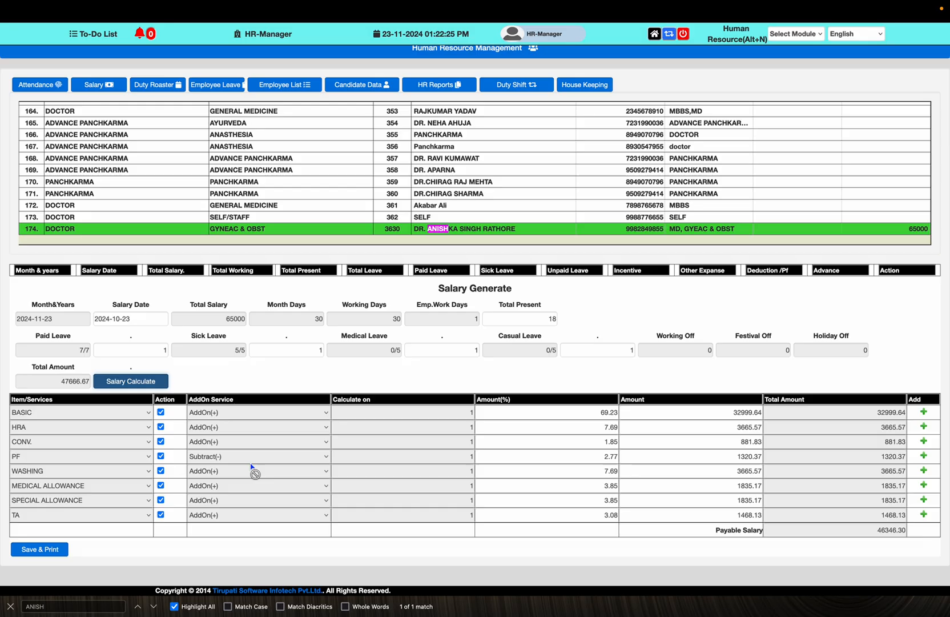
click(55, 557)
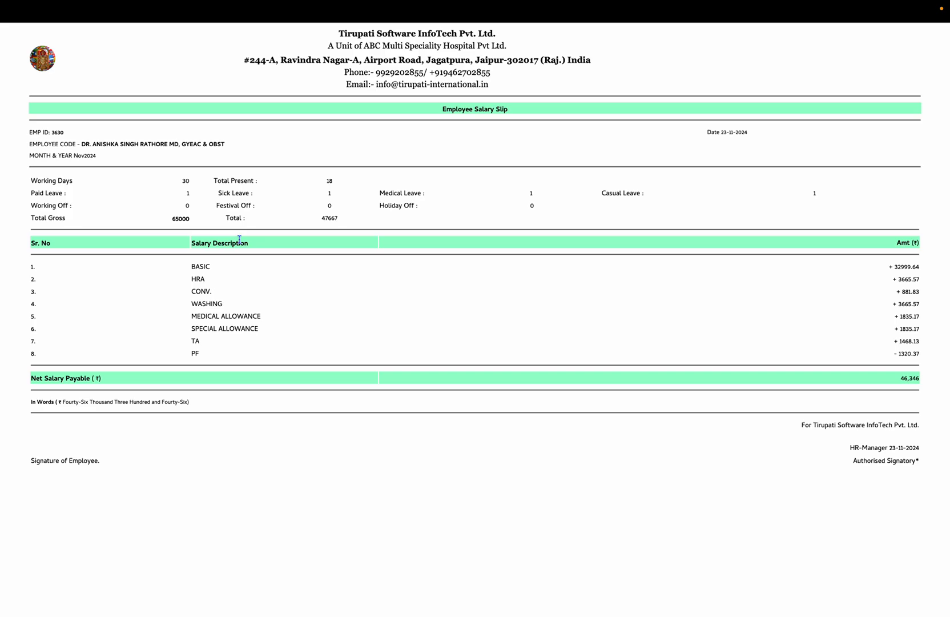
mouse_move(234, 3)
click(228, 34)
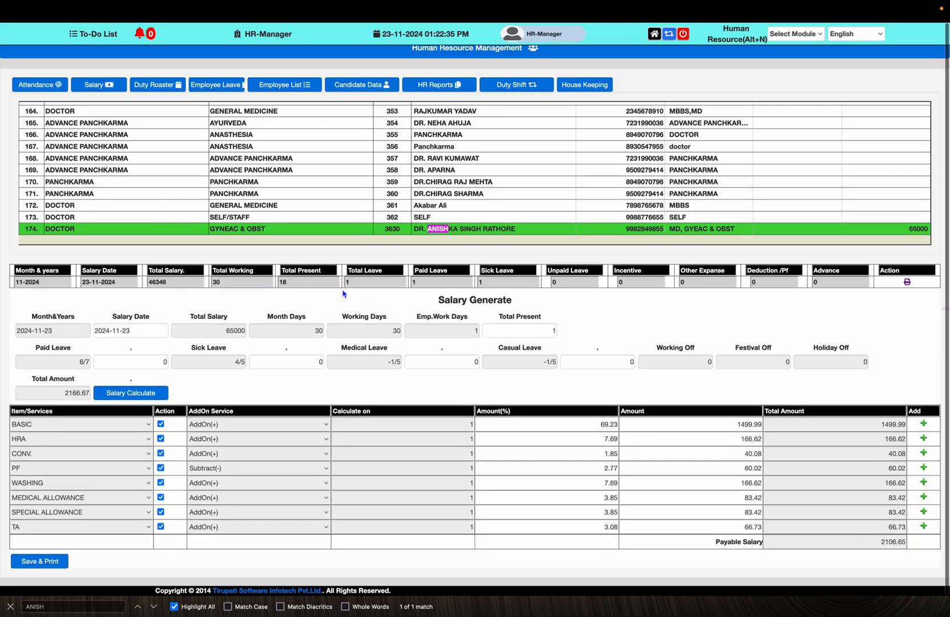
click(907, 283)
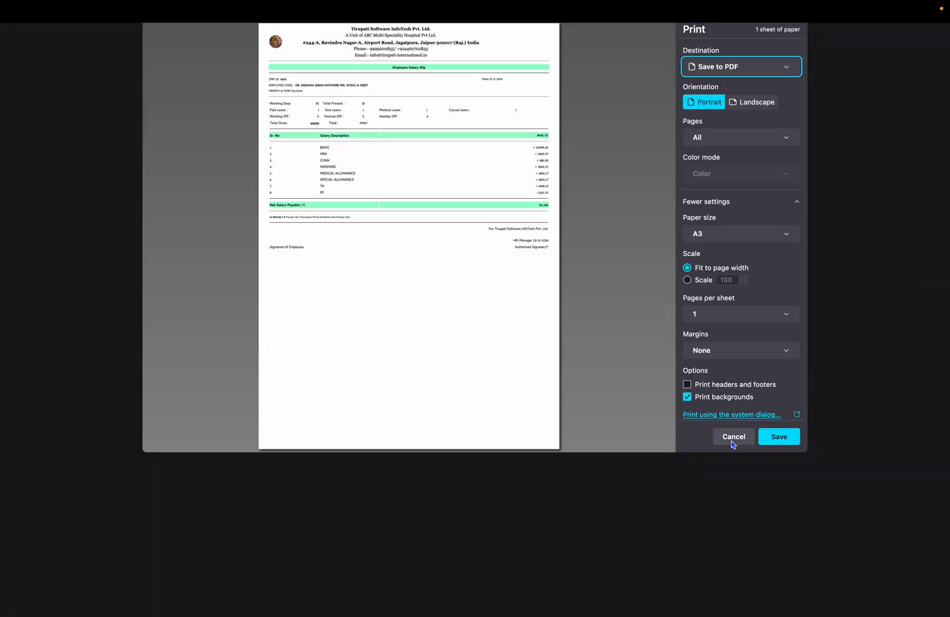
click(733, 438)
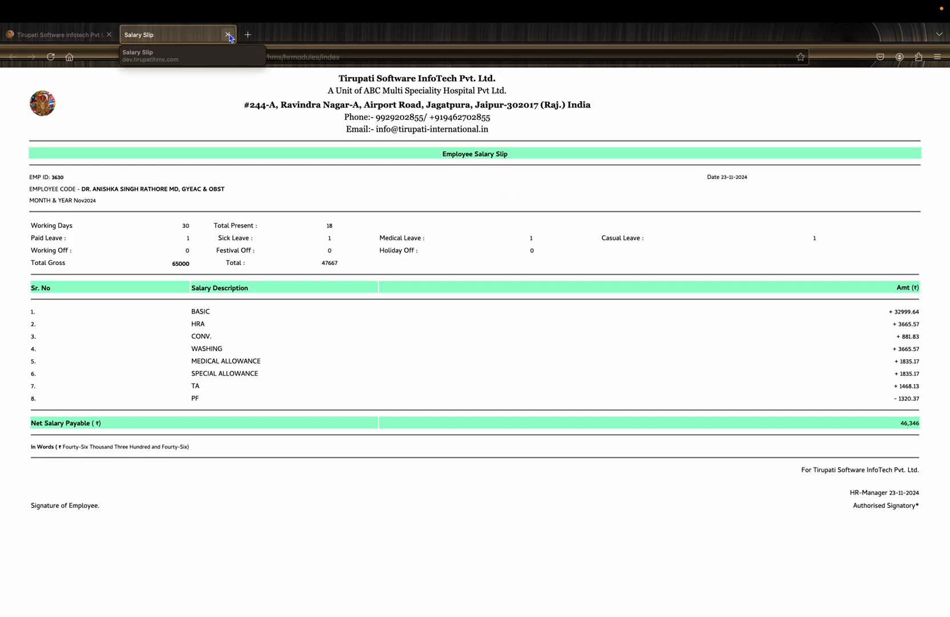
click(230, 38)
Go to the Duty Roaster page
scroll(463, 149, up, 7)
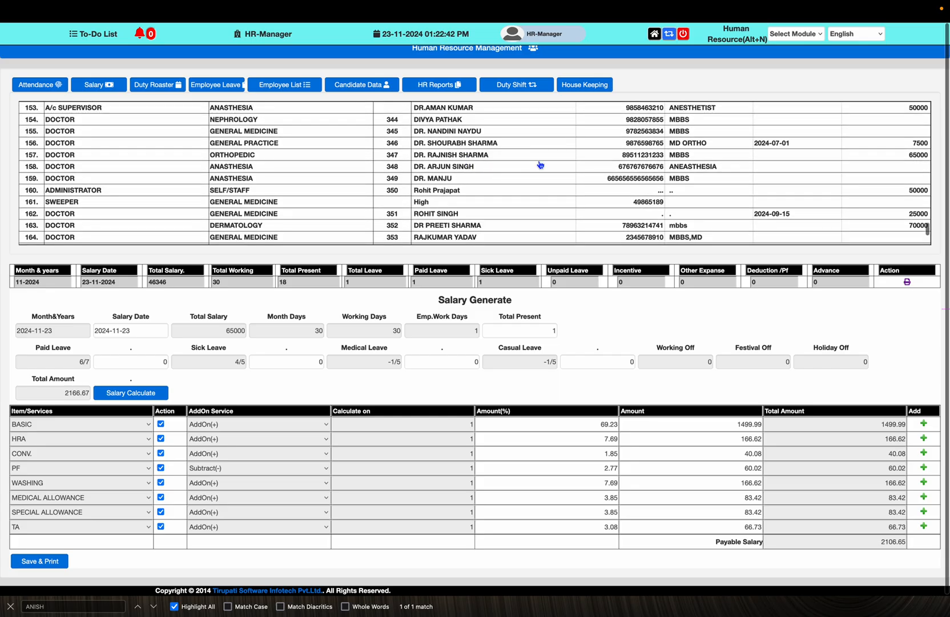
scroll(562, 164, up, 2)
click(154, 85)
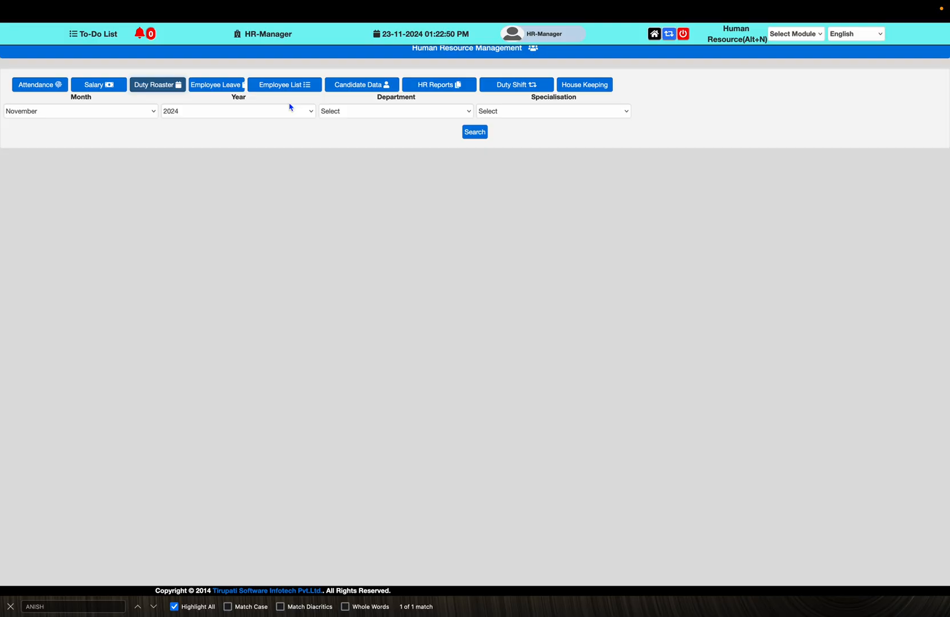
Search the roster for year 2025, department DOCTOR and specialisation GYNEAC & OBST
click(287, 121)
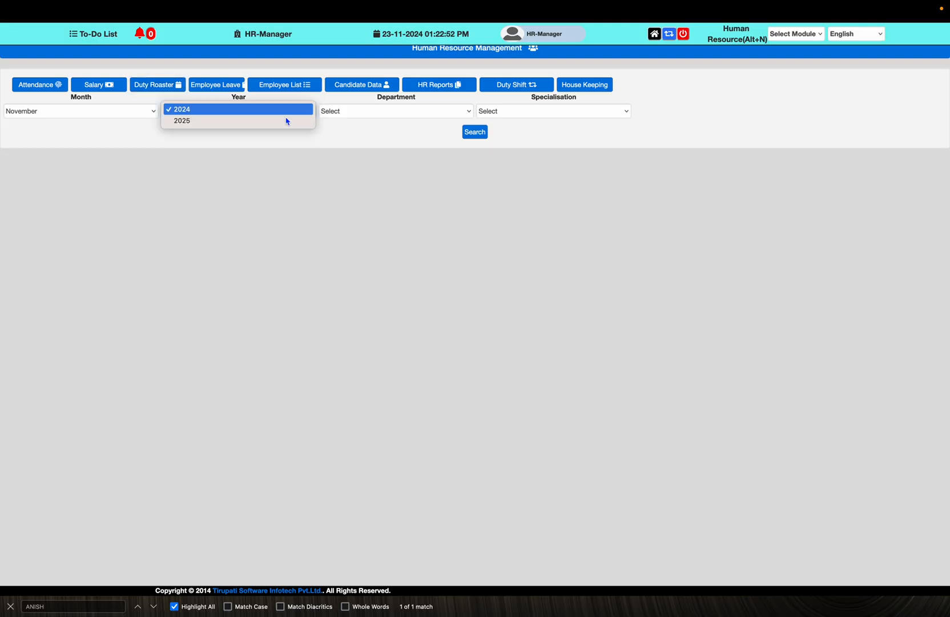
click(287, 121)
click(352, 115)
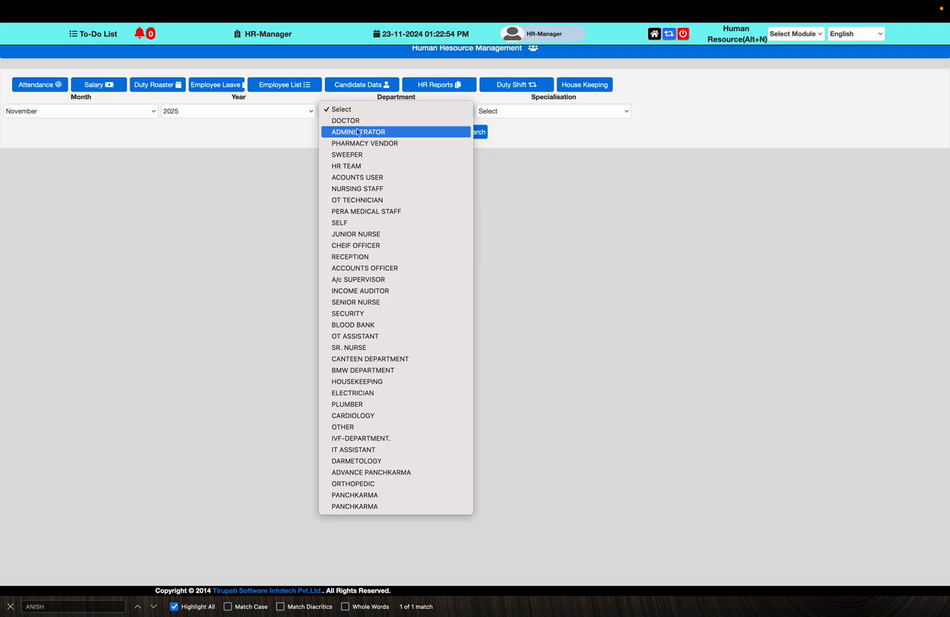
click(356, 121)
click(513, 114)
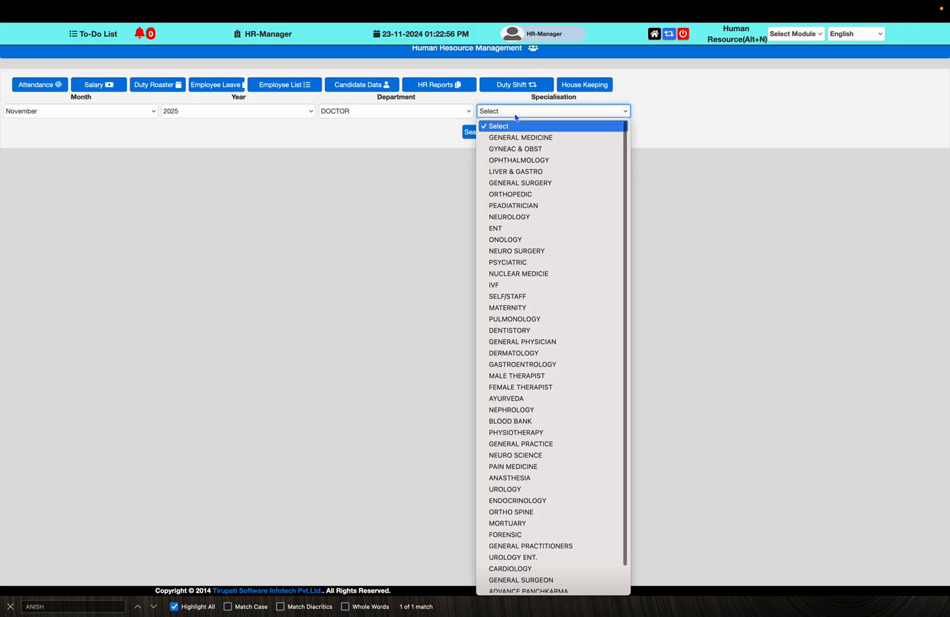
click(526, 150)
click(478, 137)
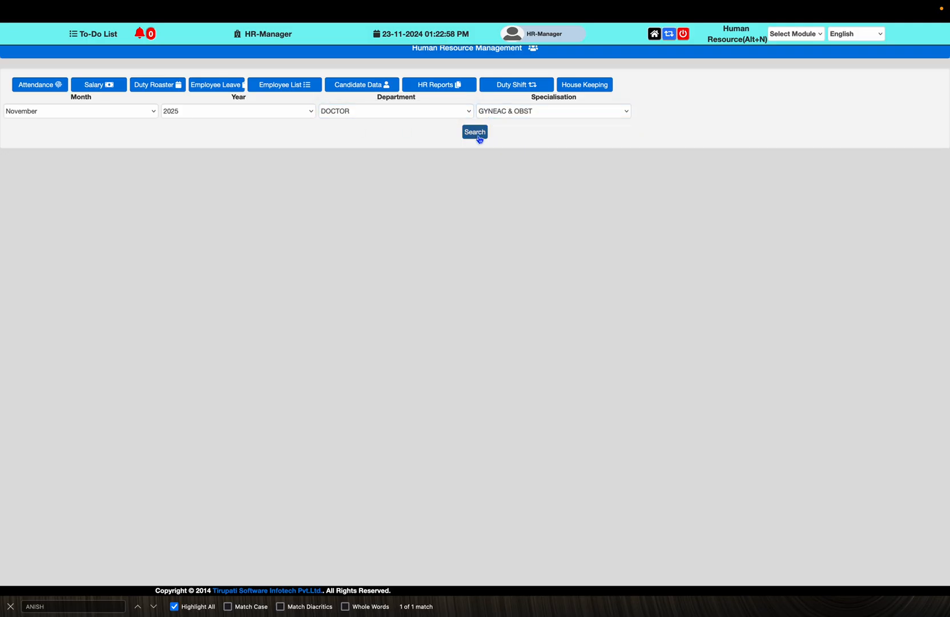
Browse the November 2025 roster grid and open the new doctor's shift choices
scroll(478, 138, down, 3)
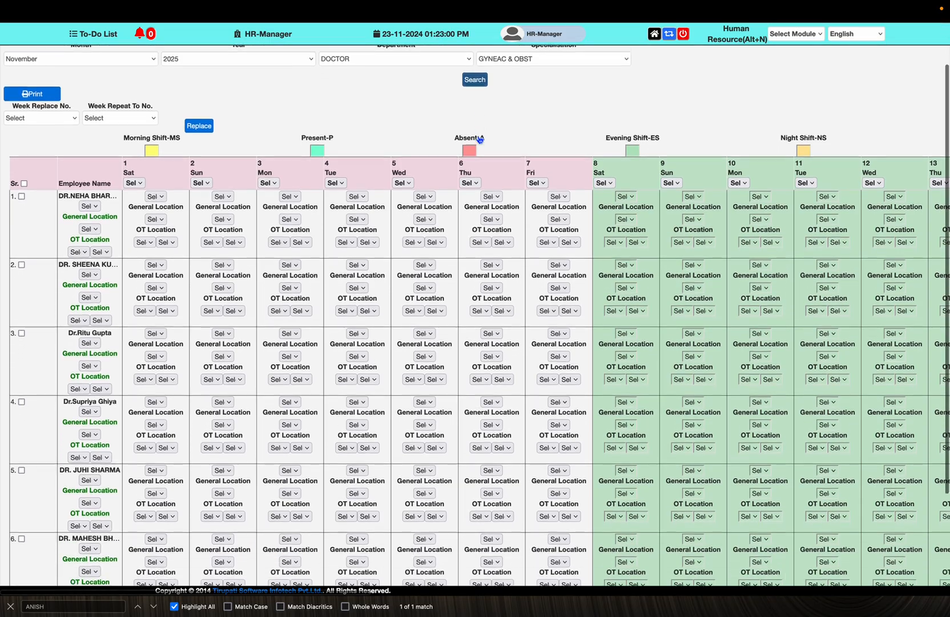
scroll(479, 138, down, 2)
scroll(478, 138, right, 5)
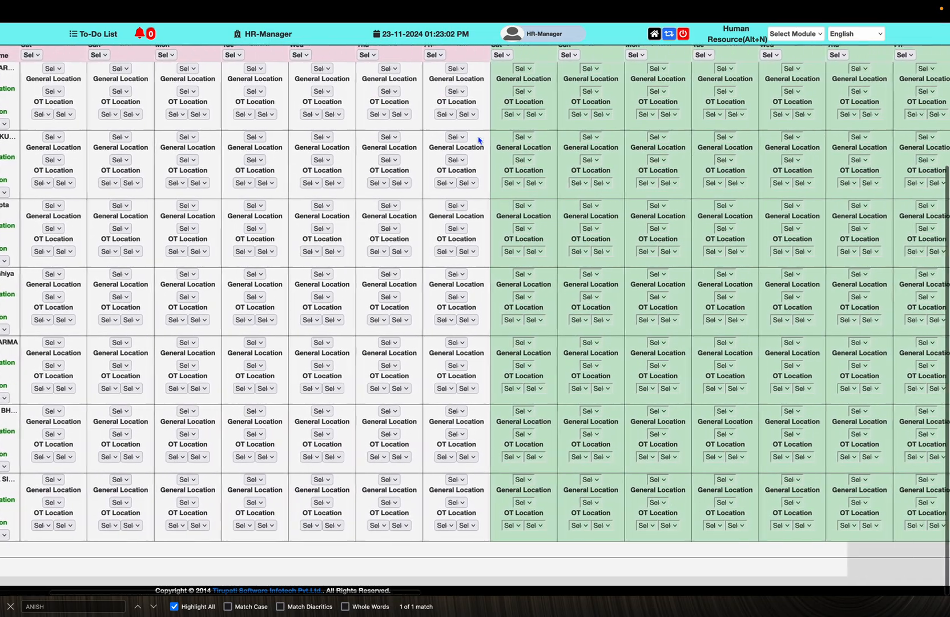
scroll(479, 140, right, 10)
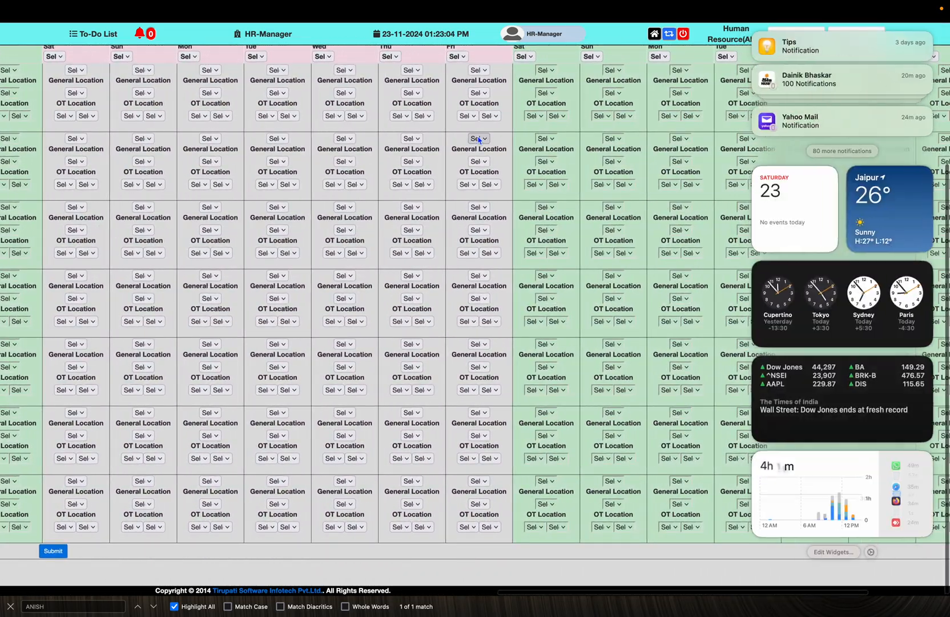
scroll(479, 140, up, 3)
scroll(478, 141, up, 1)
scroll(479, 142, left, 10)
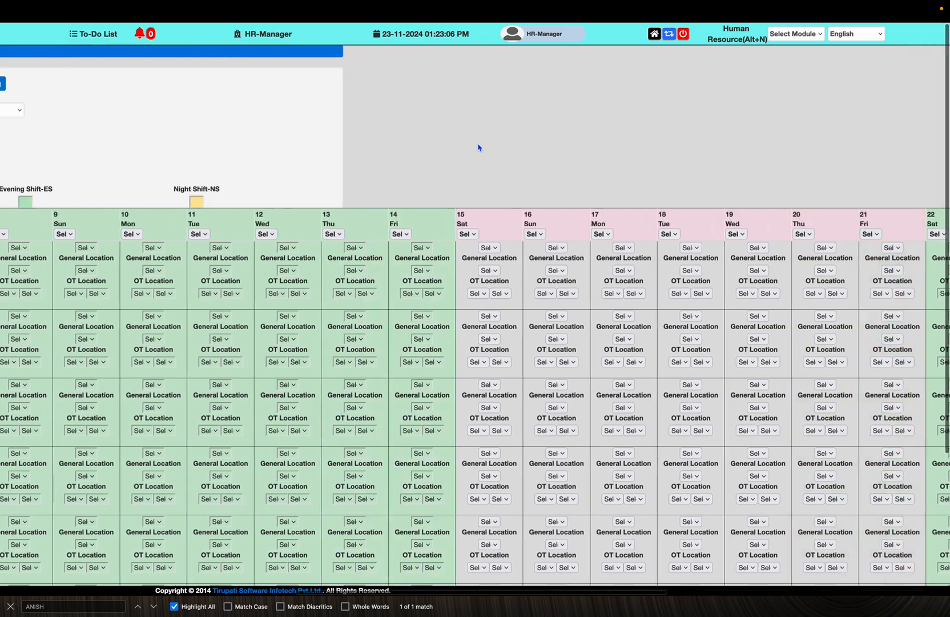
scroll(479, 146, up, 3)
scroll(478, 147, down, 5)
scroll(479, 147, right, 1)
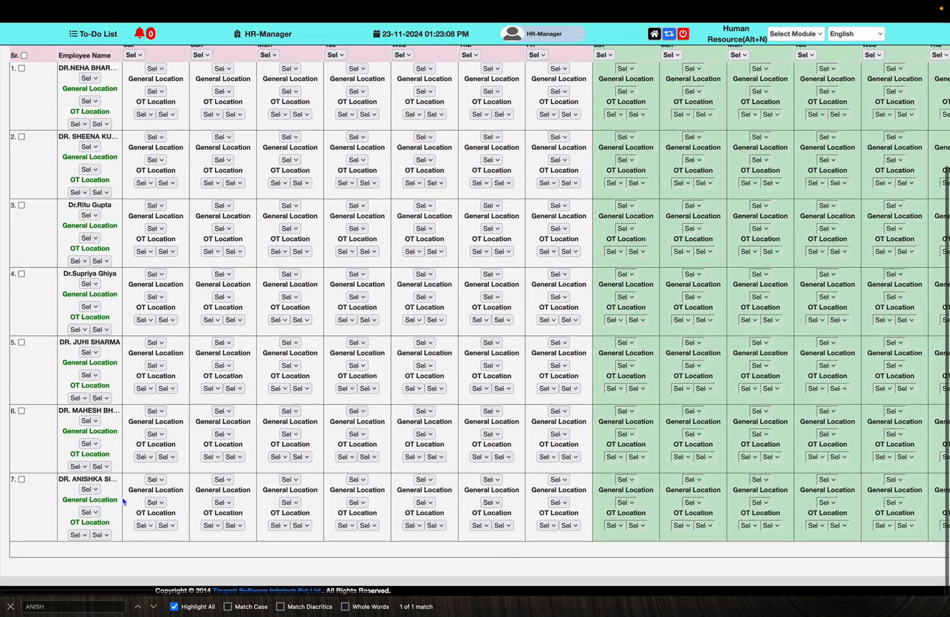
click(90, 489)
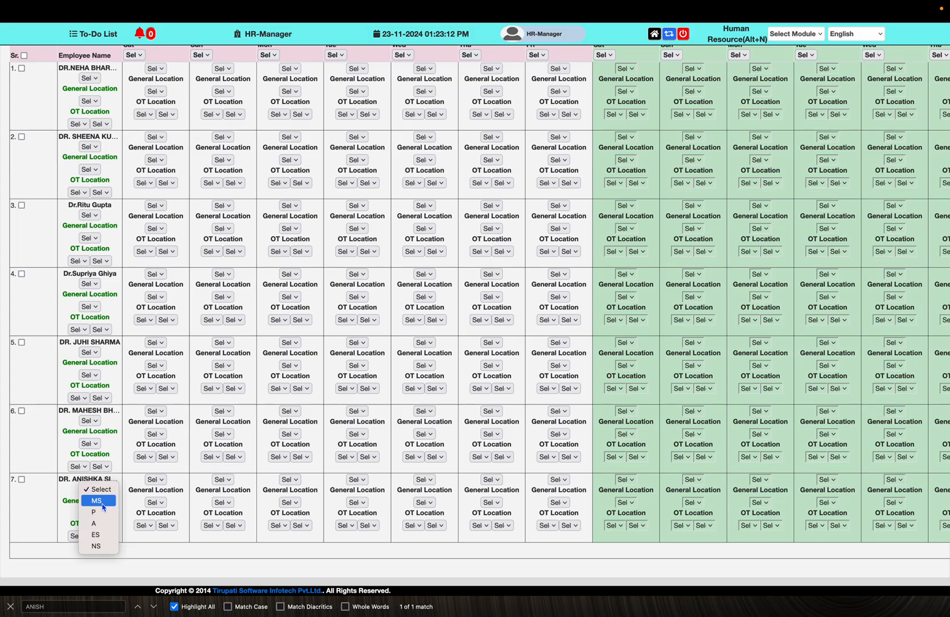
Assign the new doctor MS morning shifts, leaving the OT location unchanged
click(97, 500)
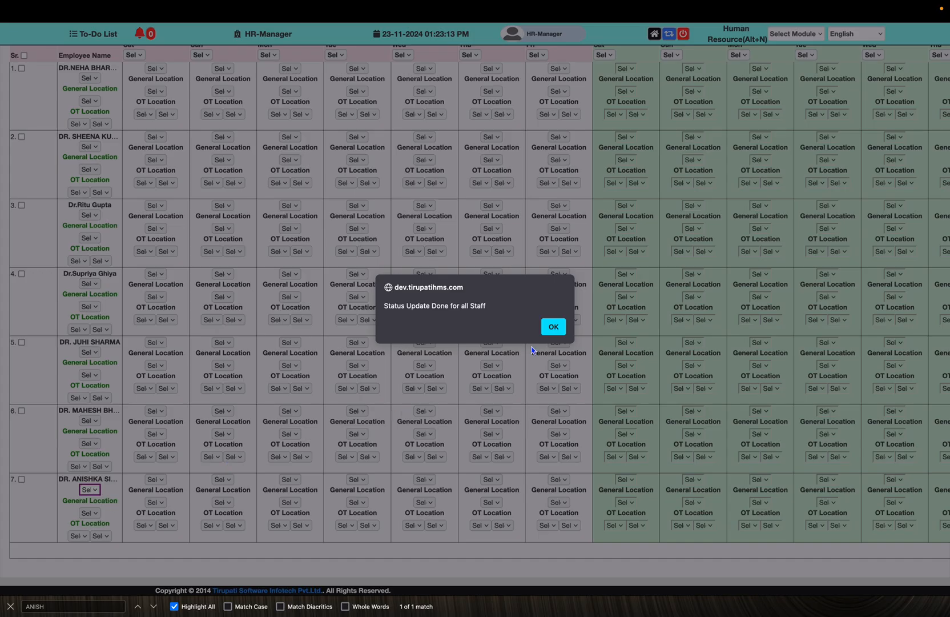
click(553, 326)
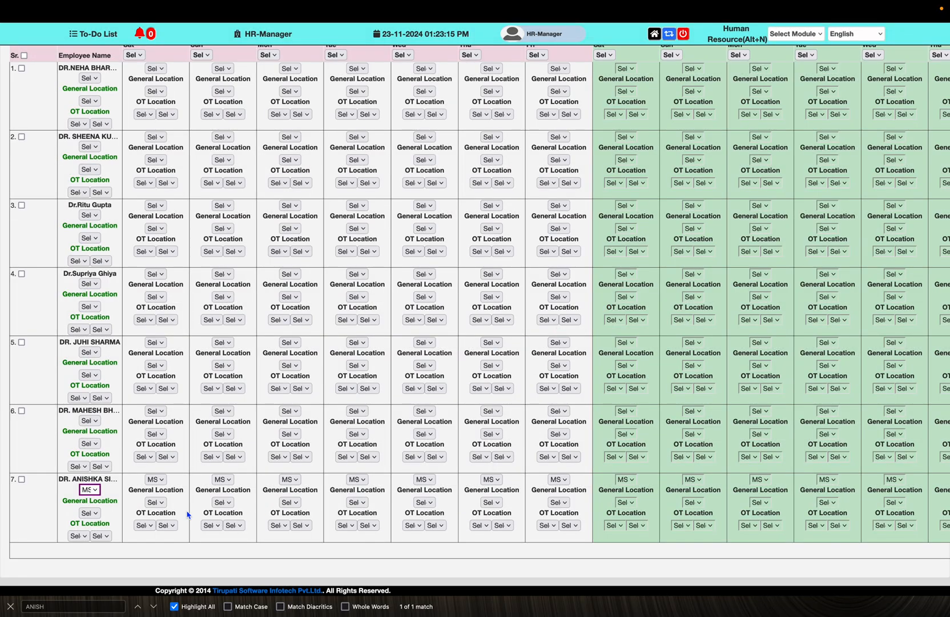
click(80, 535)
click(86, 537)
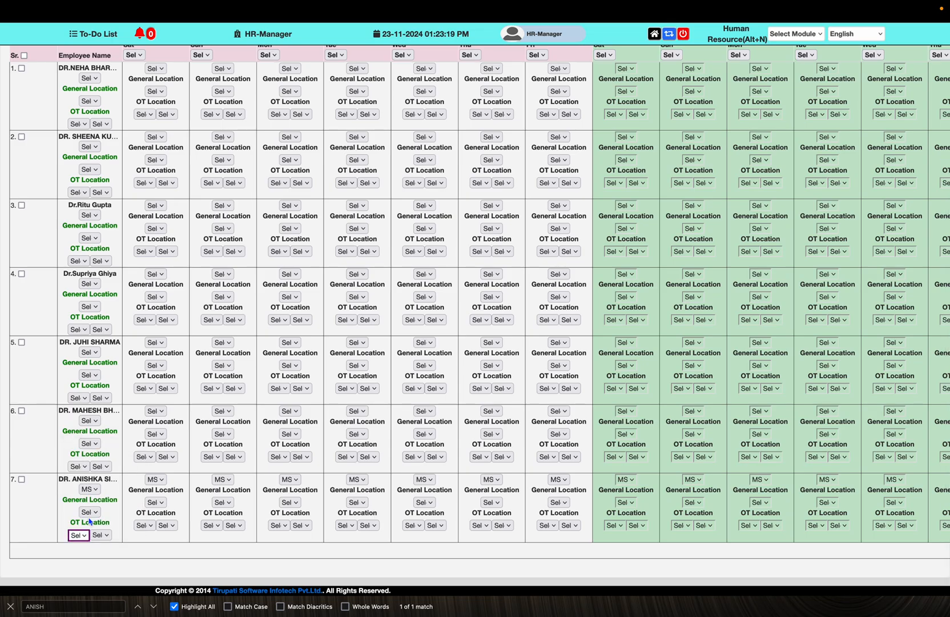
Set the doctor's general location to the FEMALE ward and submit the roster
click(89, 512)
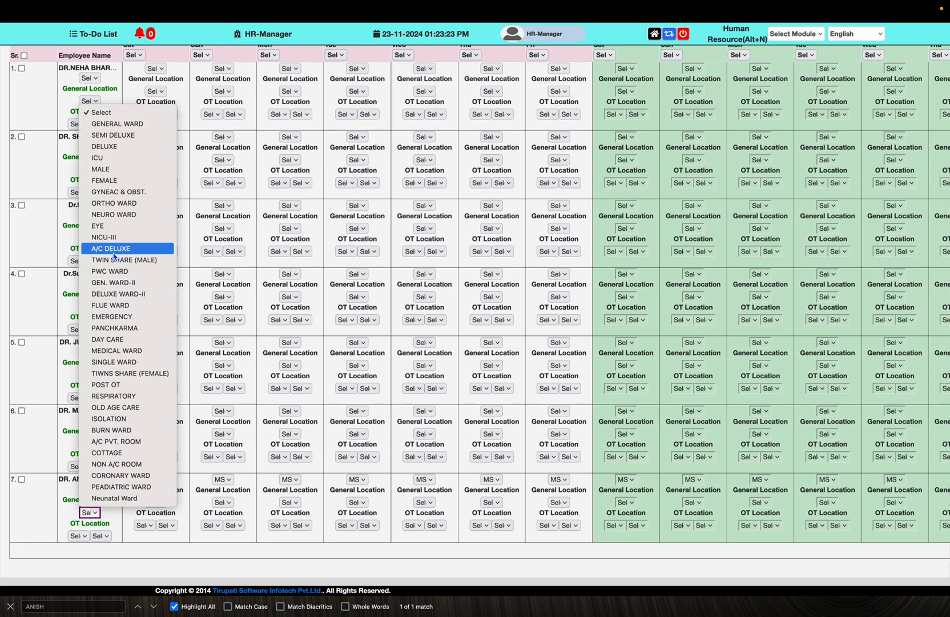
click(114, 183)
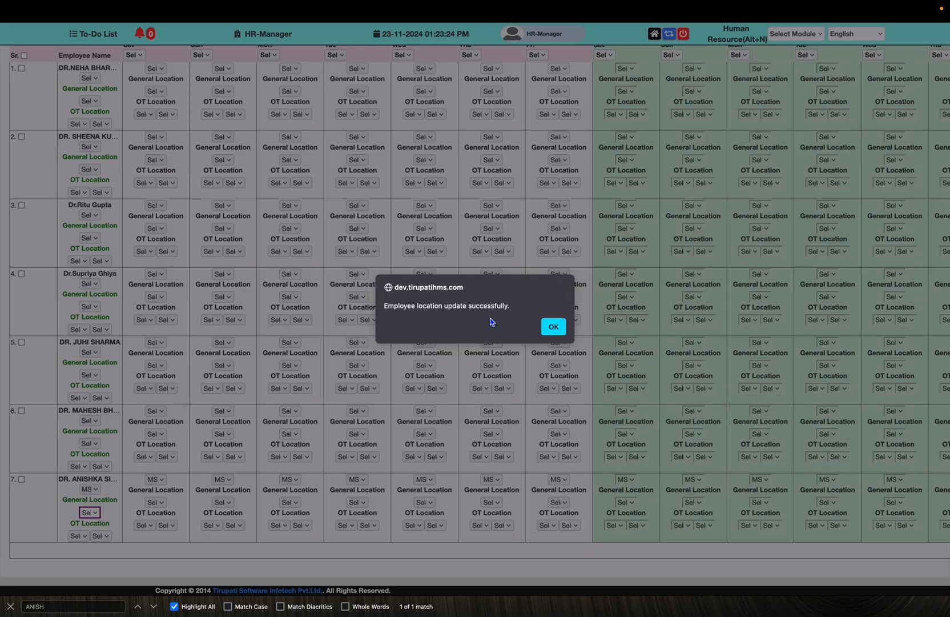
click(552, 328)
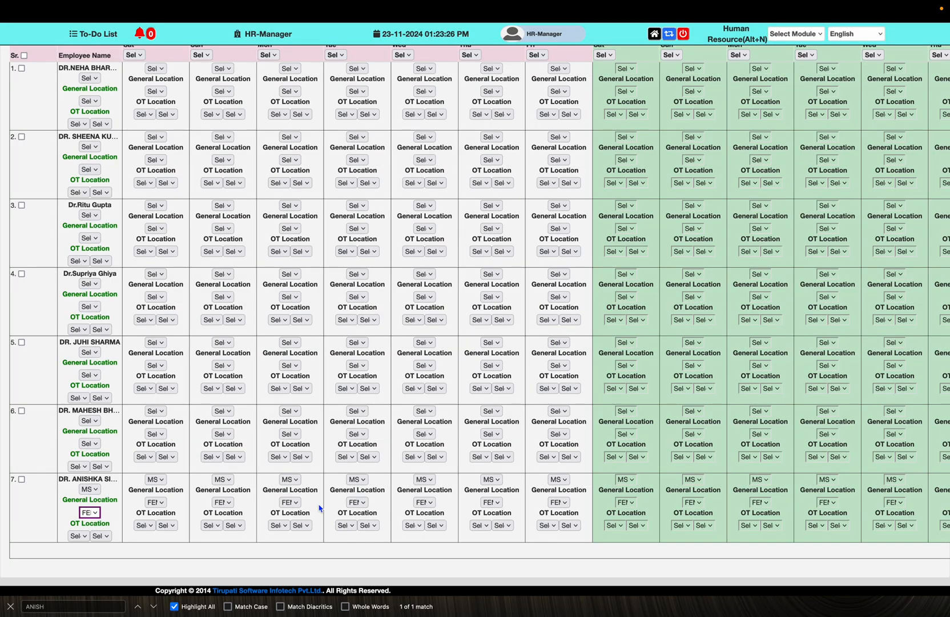
scroll(519, 513, right, 6)
scroll(519, 514, right, 10)
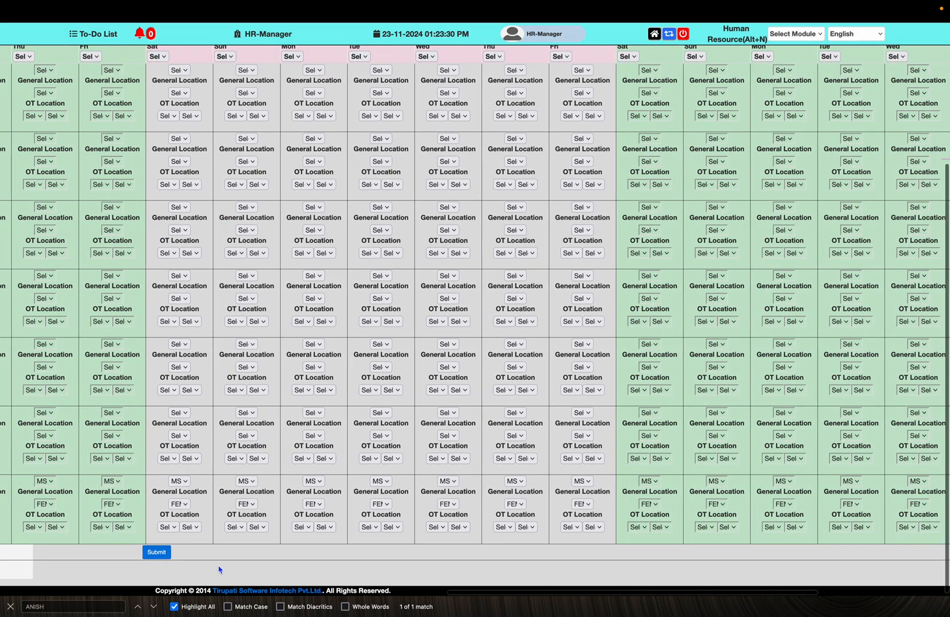
click(156, 552)
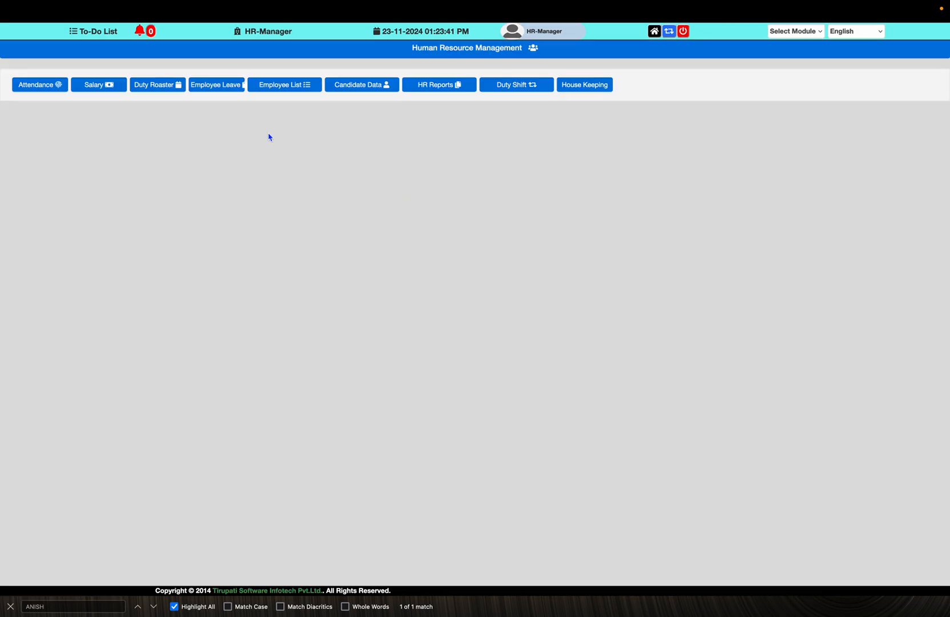
Open a leave request for 11/25/2024 to 11/27/2024
click(167, 86)
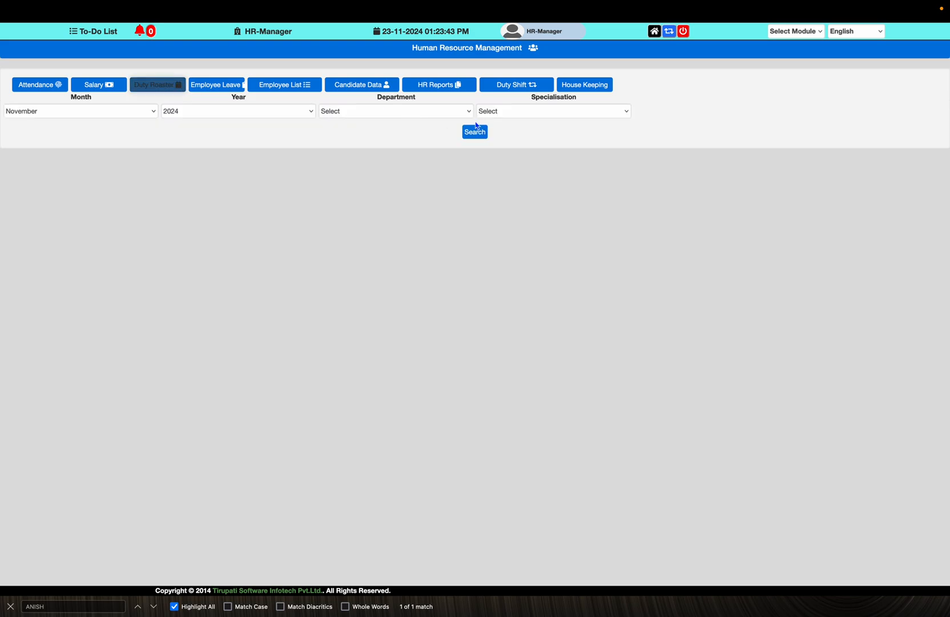
click(503, 89)
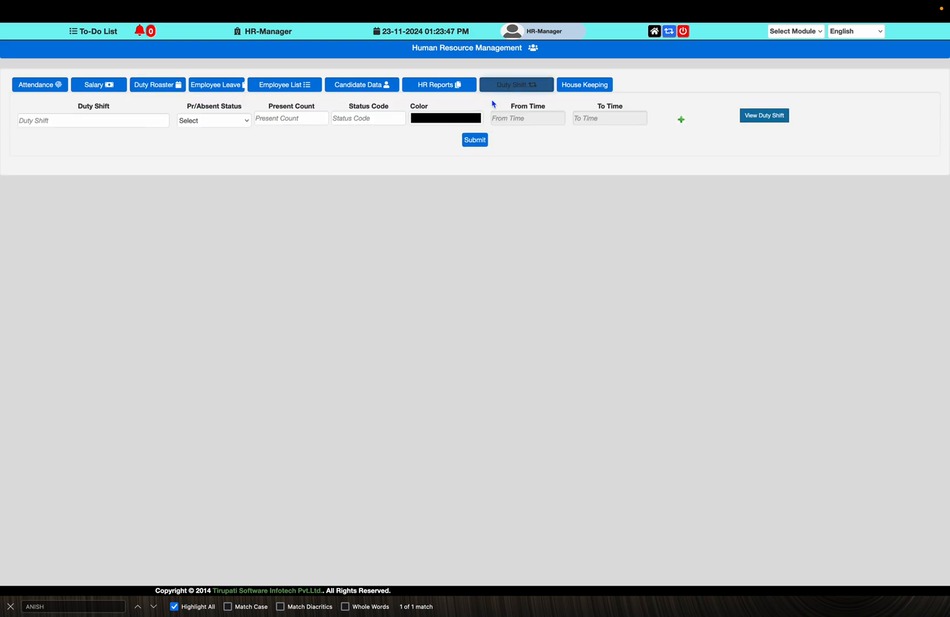
click(209, 89)
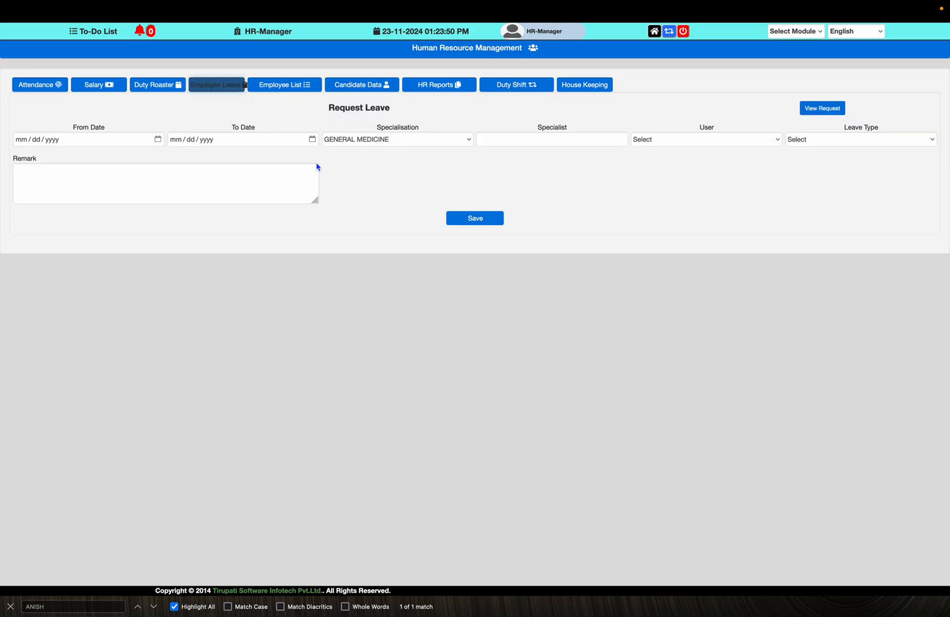
click(157, 140)
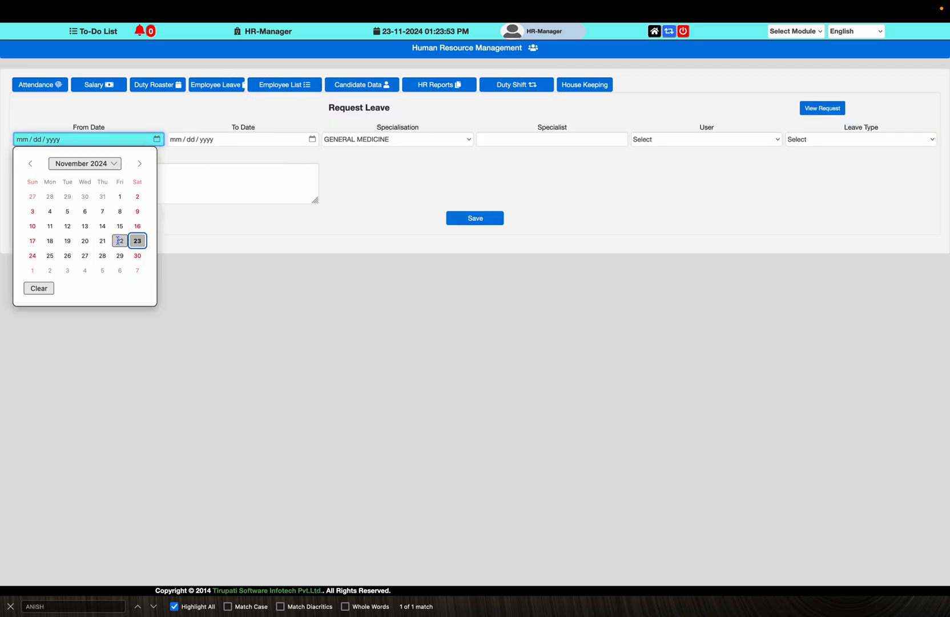
click(51, 256)
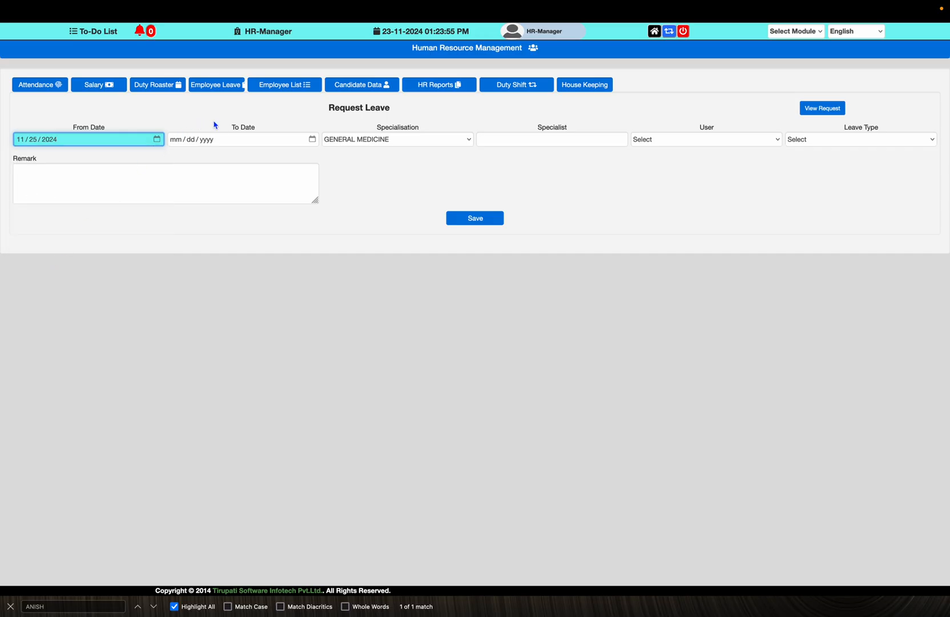
click(311, 139)
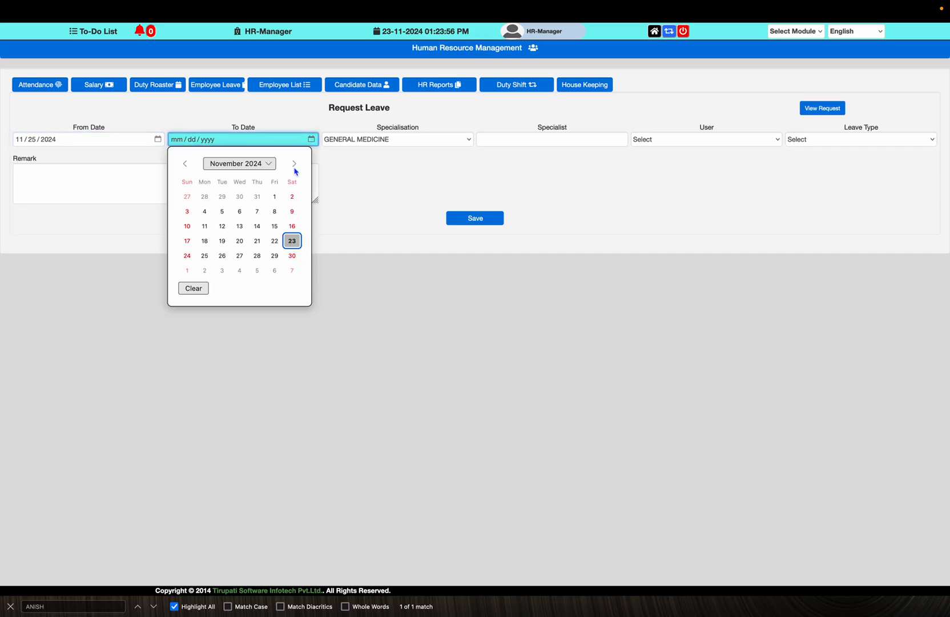
click(240, 255)
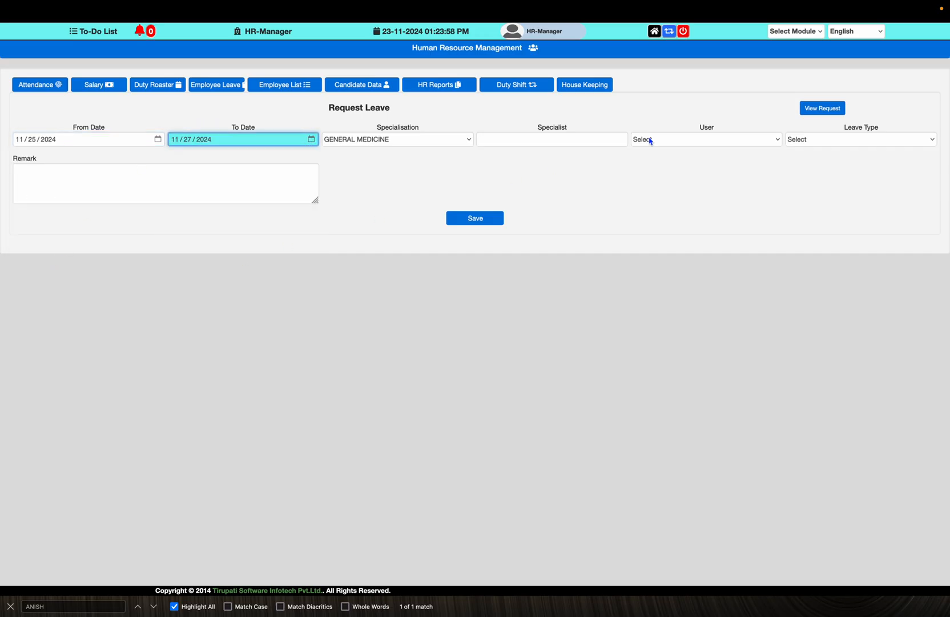
Choose GYNEAC & OBST, pick the new gynaecology specialist, and select the requesting user
click(446, 145)
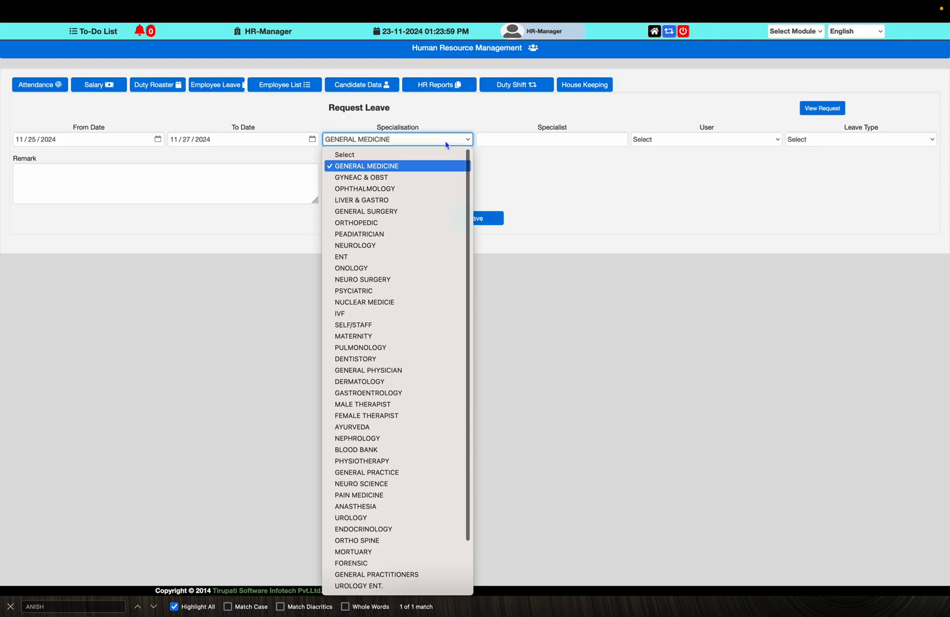
click(424, 179)
click(551, 140)
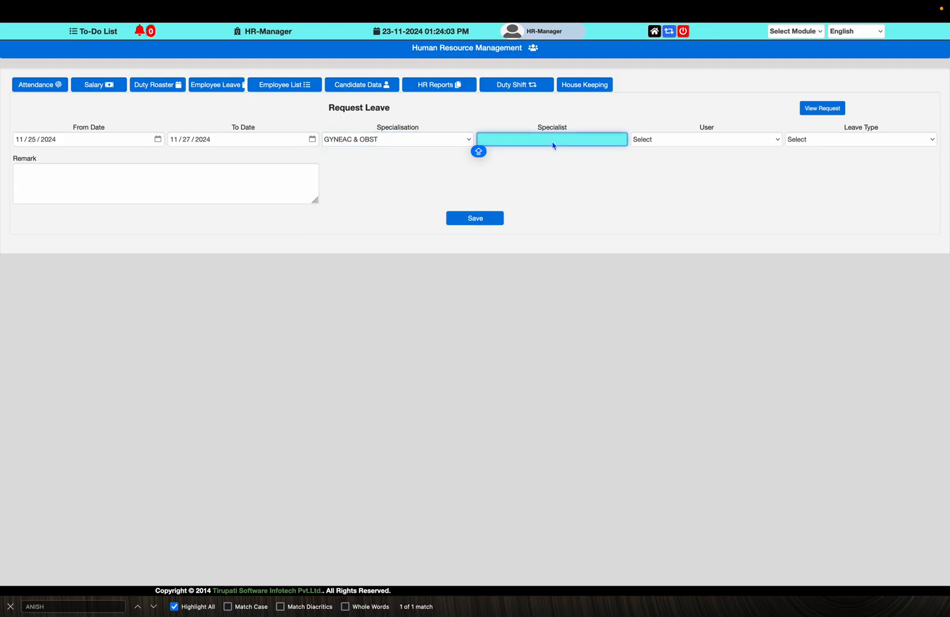
text(A)
key(Down)
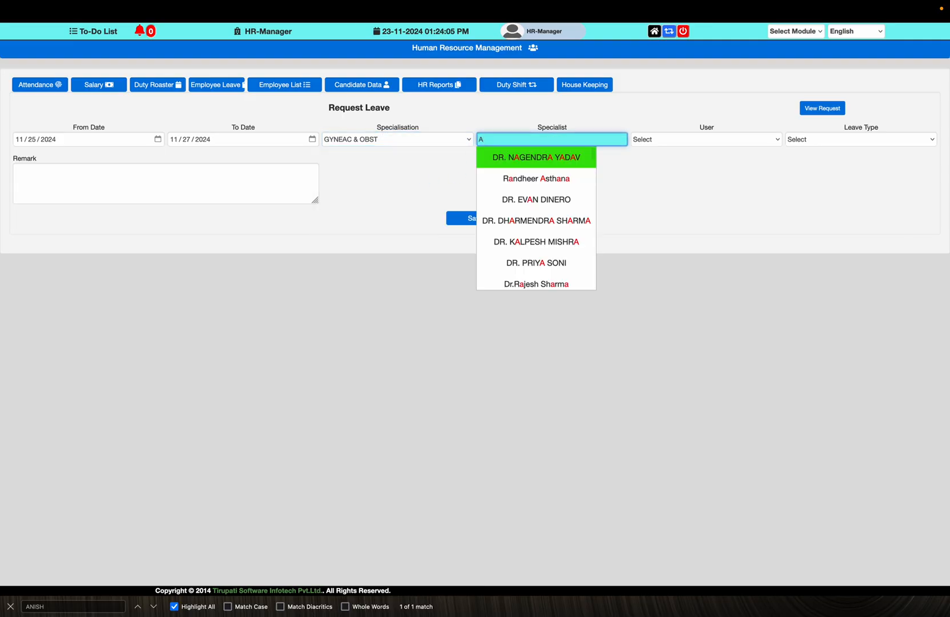
text(N)
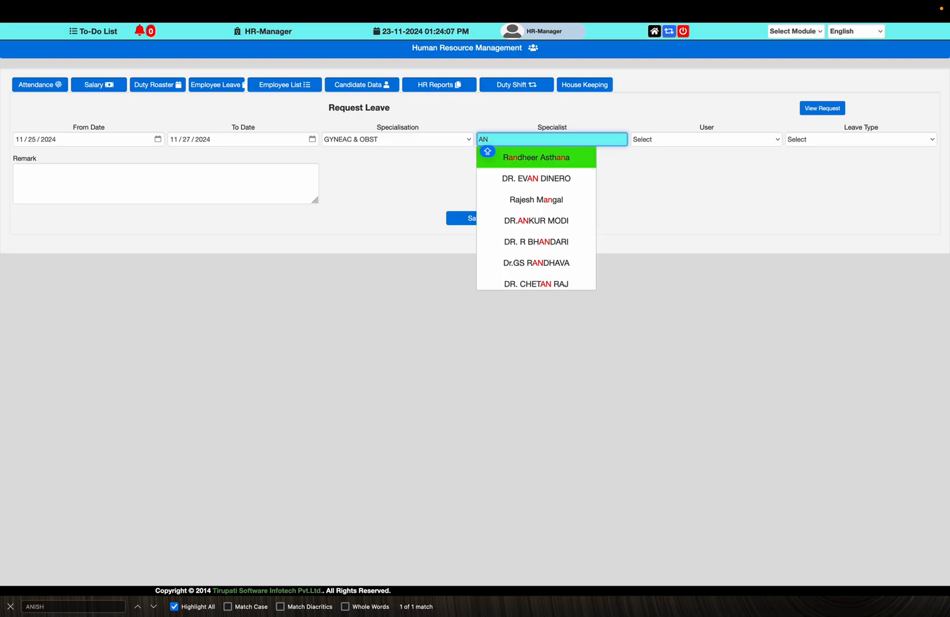
key(BackSpace)
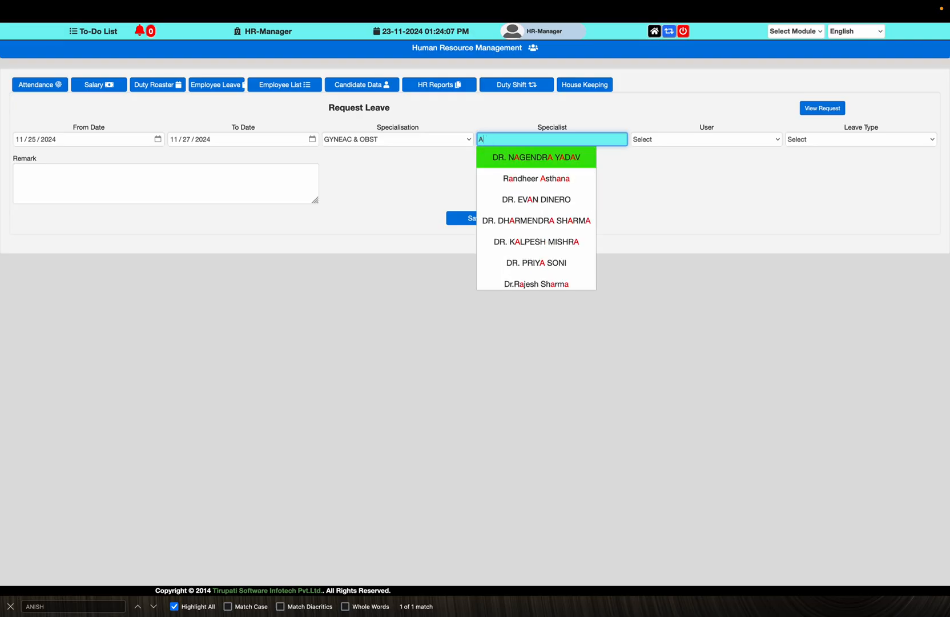
click(557, 199)
click(732, 142)
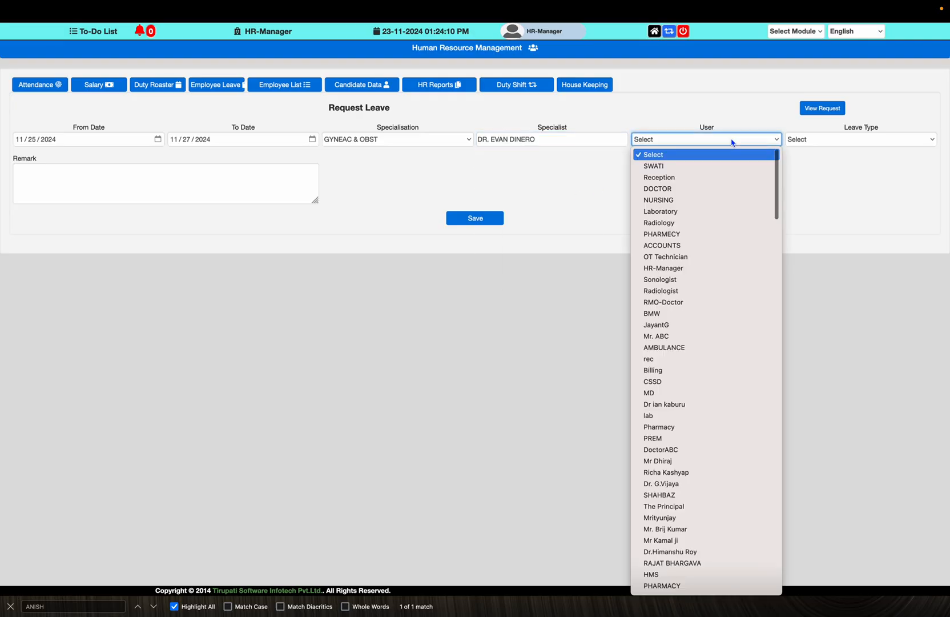
click(725, 172)
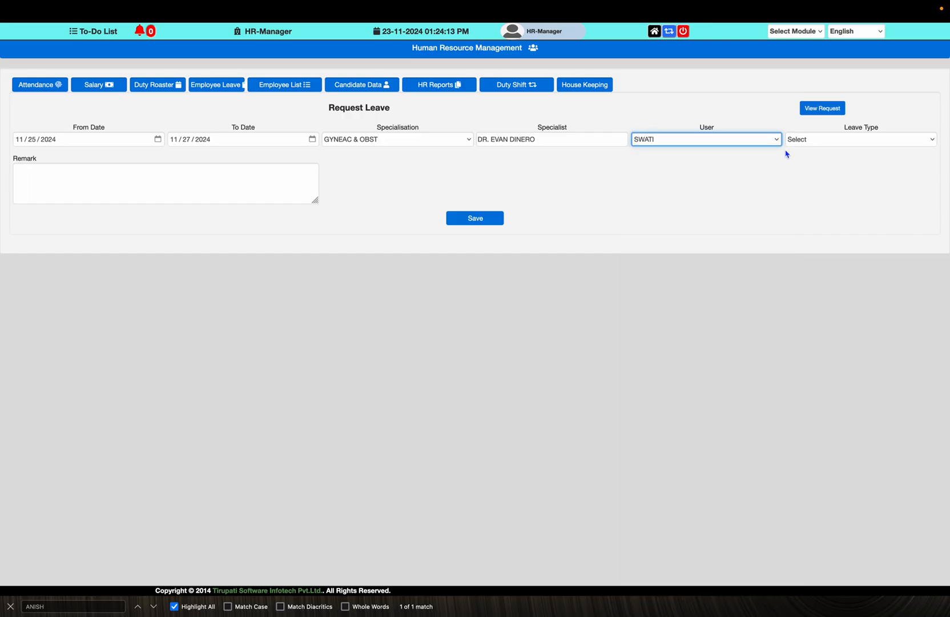
click(808, 141)
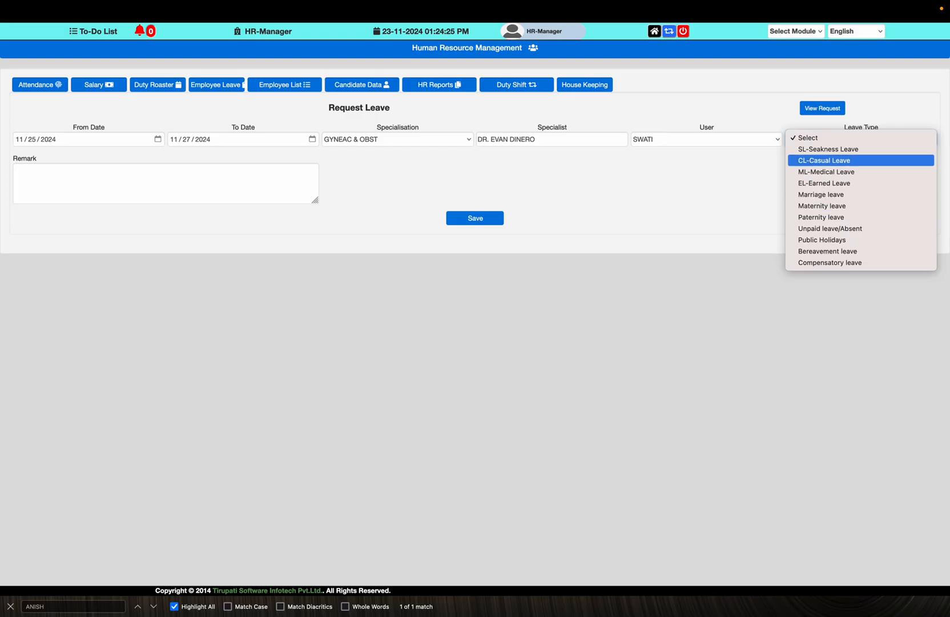
Choose CL-Casual Leave and type a remark about a marriage function in the family
key(Return)
click(282, 195)
text(MARR)
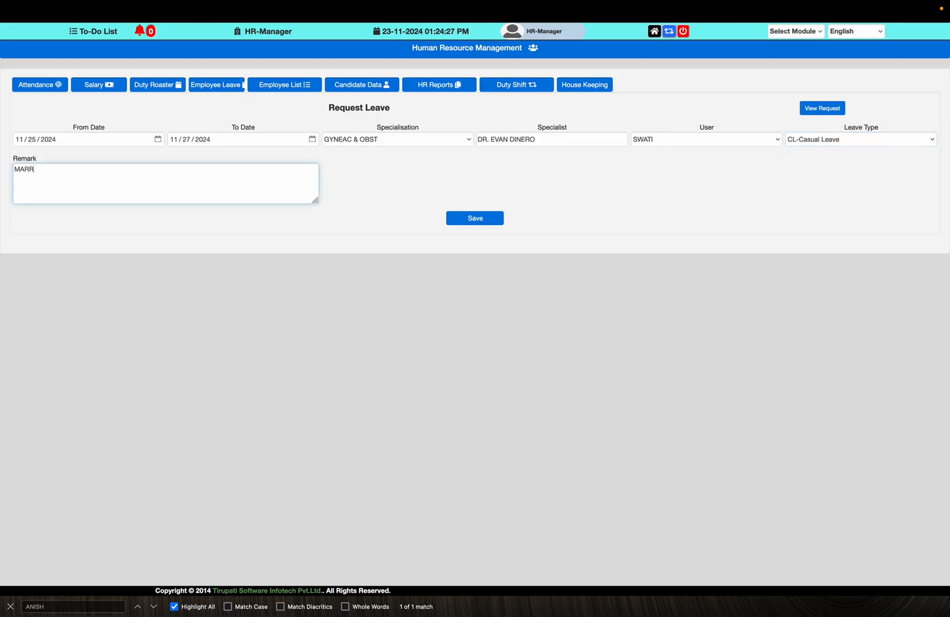
text(IAGE FUNCITON IN FEMIL)
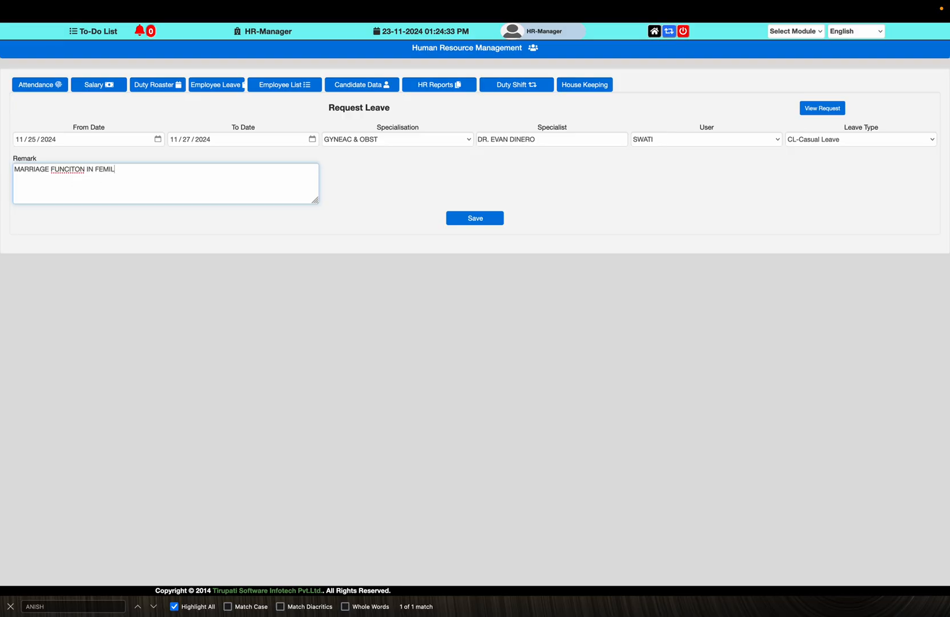
text(Y, HENCE NEEDED THE LEAVE)
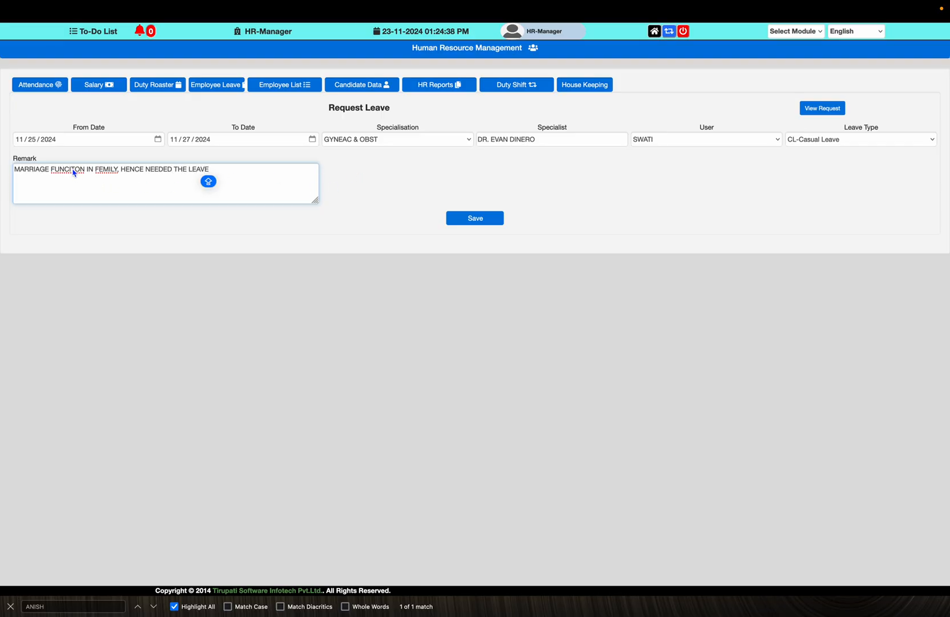
Correct the remark's misspellings to FUNCTION and FAMILY
double_click(74, 173)
right_click(74, 171)
click(95, 174)
right_click(106, 169)
click(127, 175)
Save the leave request and view the Request Leave Chart
click(492, 222)
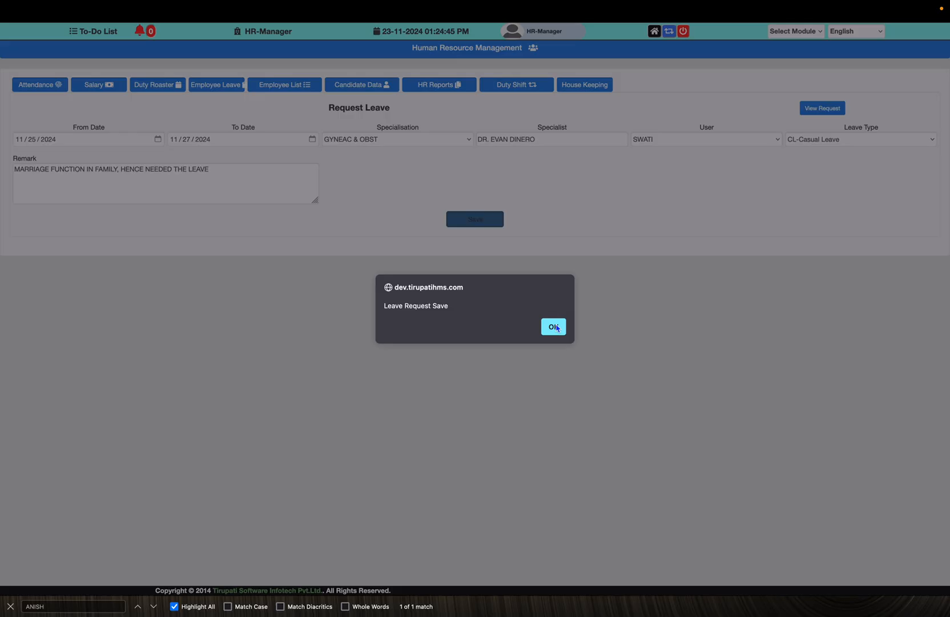
click(553, 326)
click(823, 108)
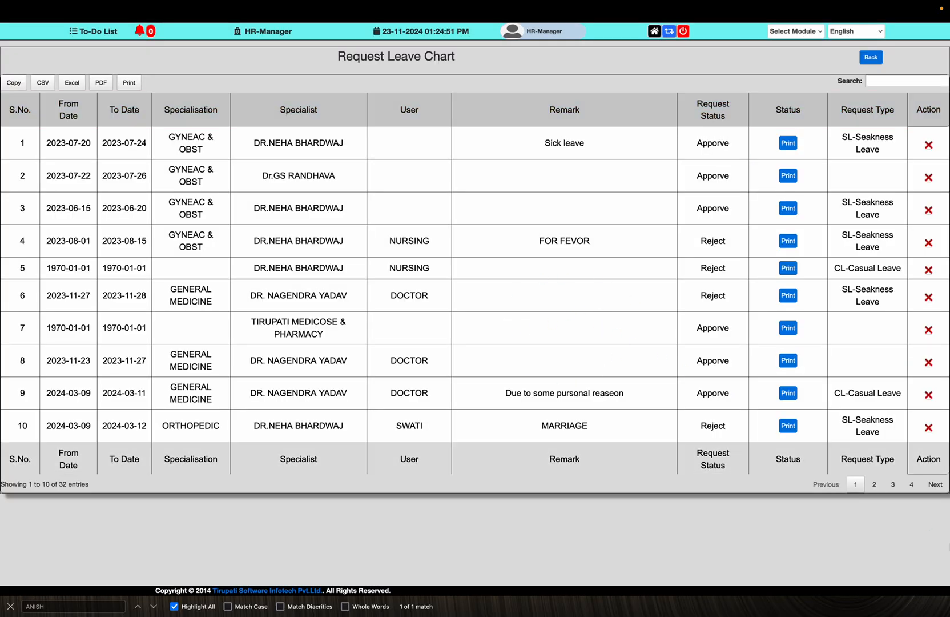
Approve the new casual-leave request on the chart's last page, then go back to HR
click(912, 484)
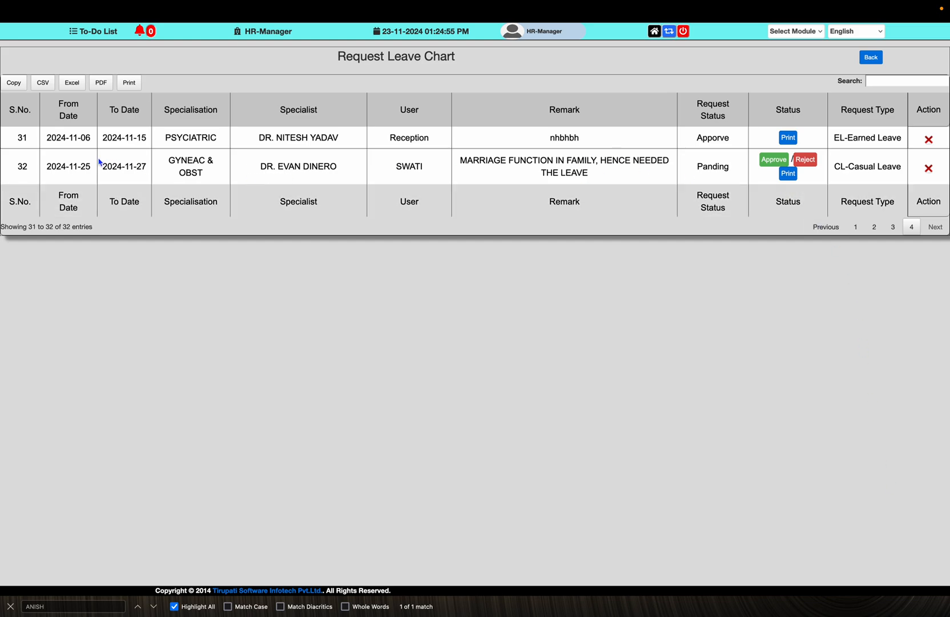
click(782, 162)
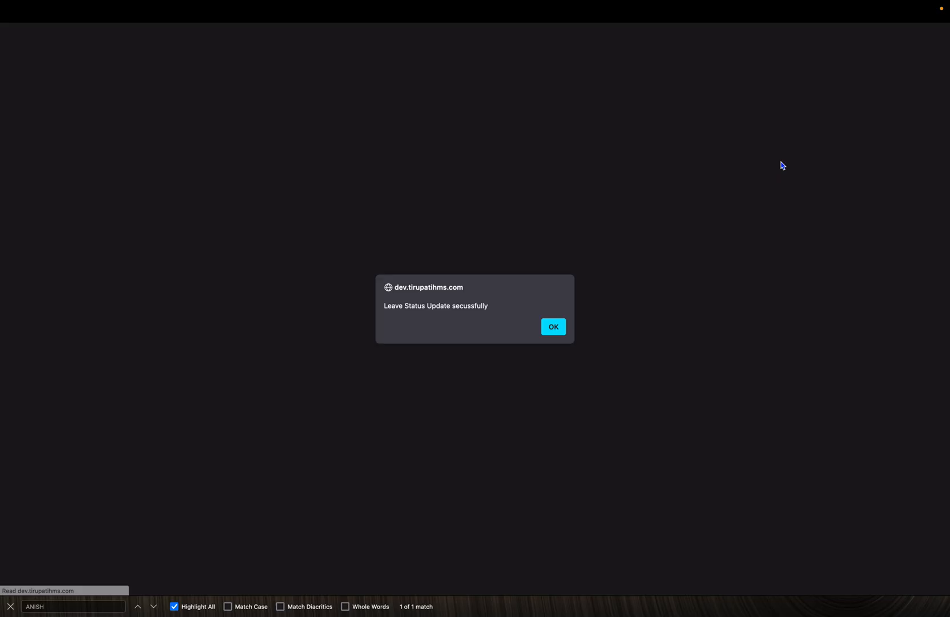
click(553, 333)
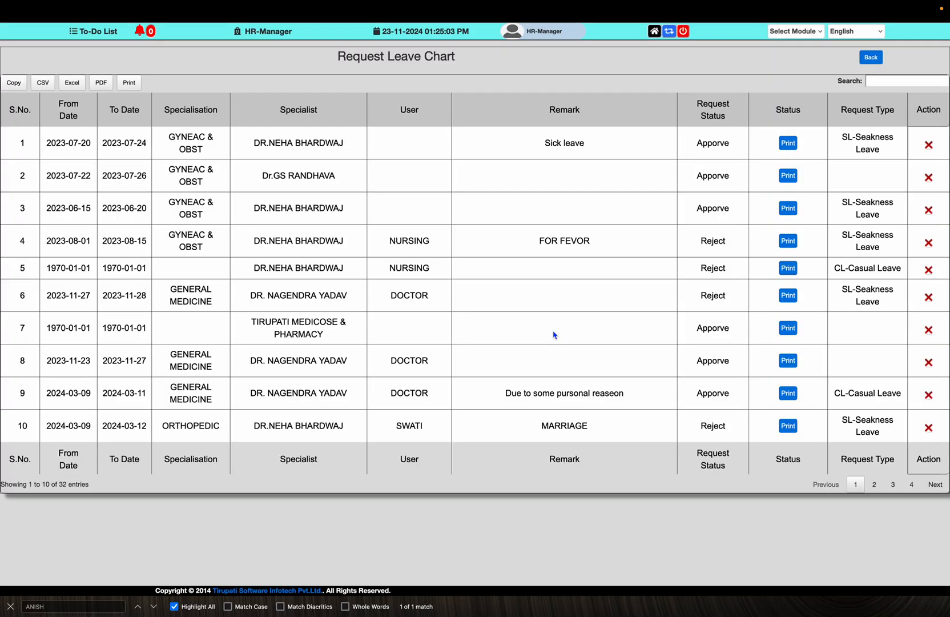
click(871, 57)
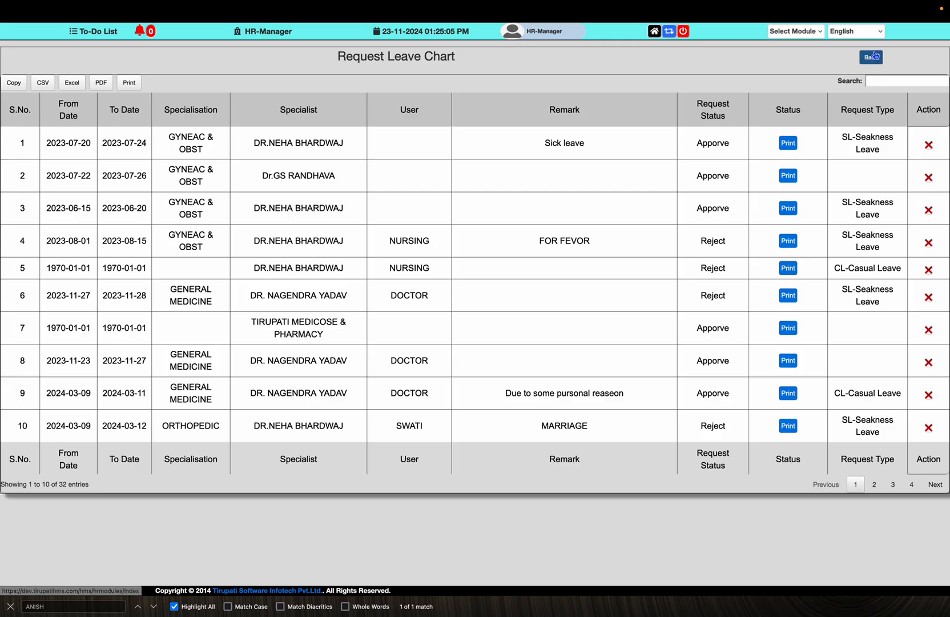
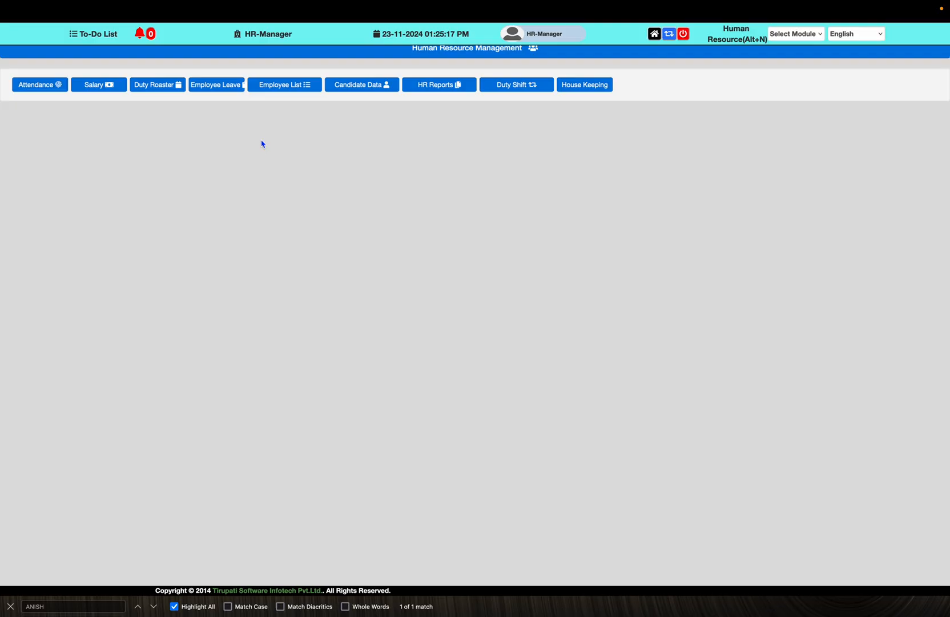
Search the Employee List for DOCTOR employees in the GENERAL MEDICINE specialisation
click(311, 92)
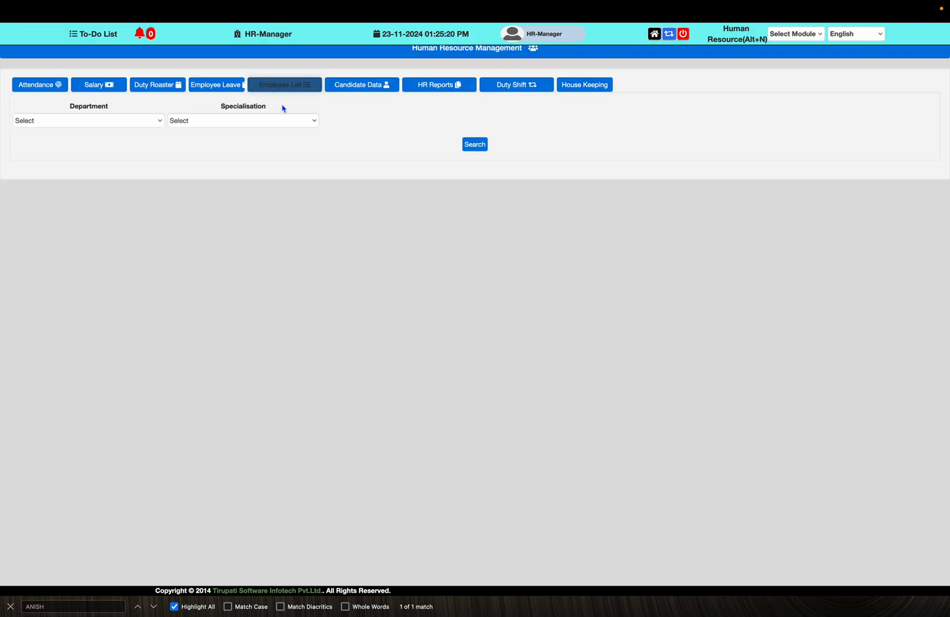
click(119, 123)
click(116, 131)
click(207, 122)
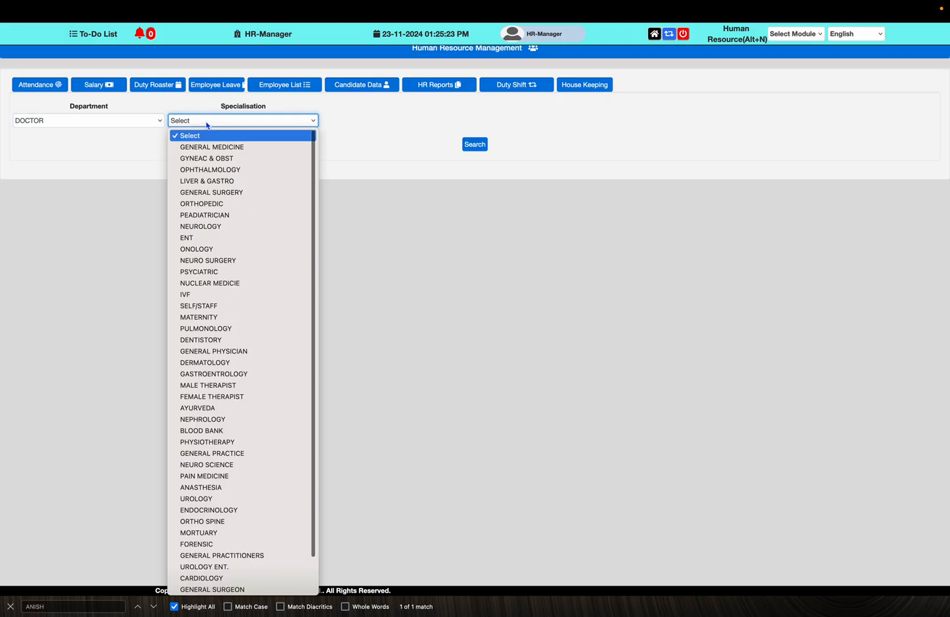
click(207, 147)
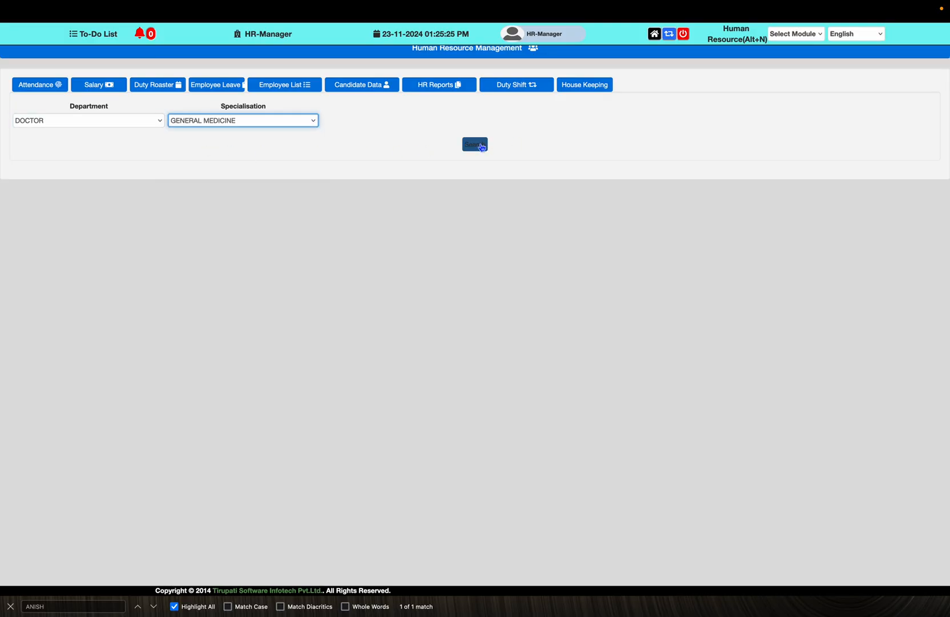
click(481, 146)
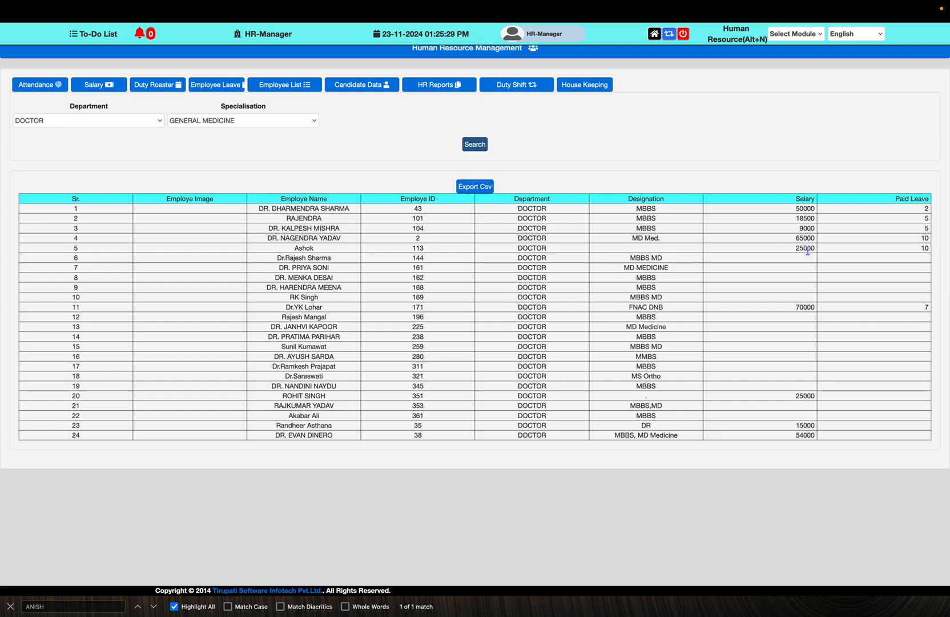
Switch the specialisation filter to GYNEAC & OBST and search again
click(277, 122)
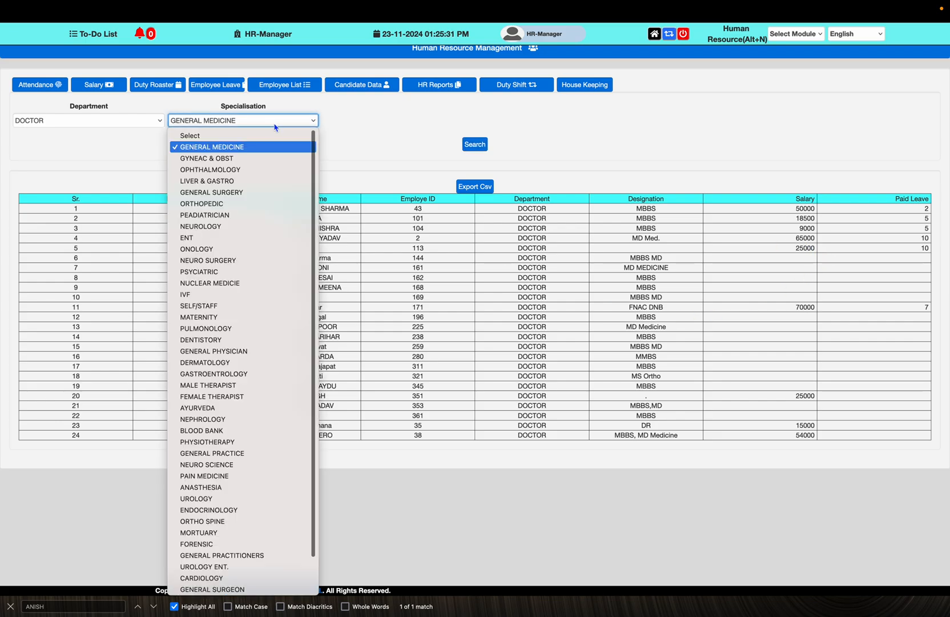
click(260, 159)
click(475, 146)
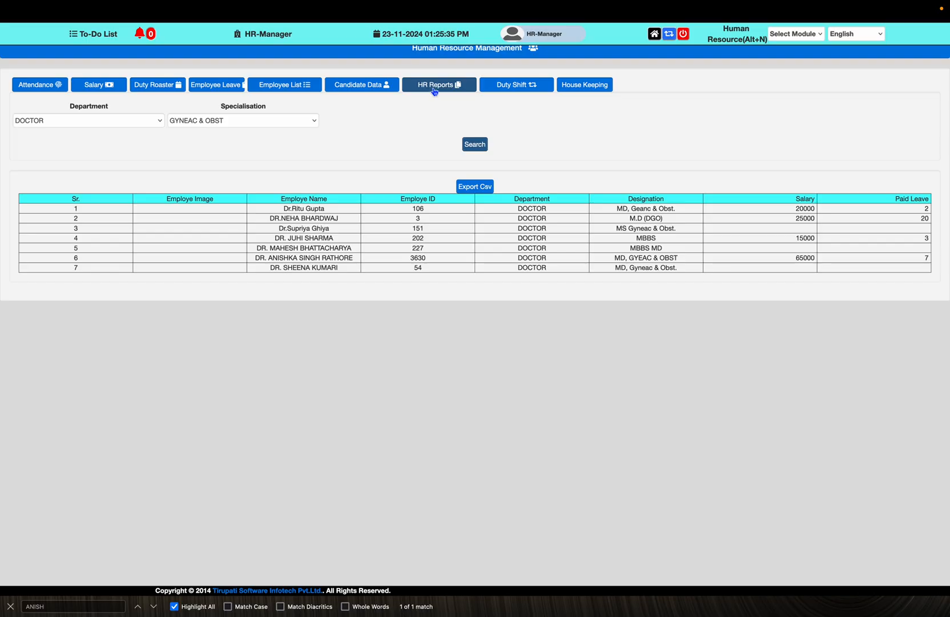
Reopen the candidate visit data form through the home dashboard and the Human Resource module
click(386, 93)
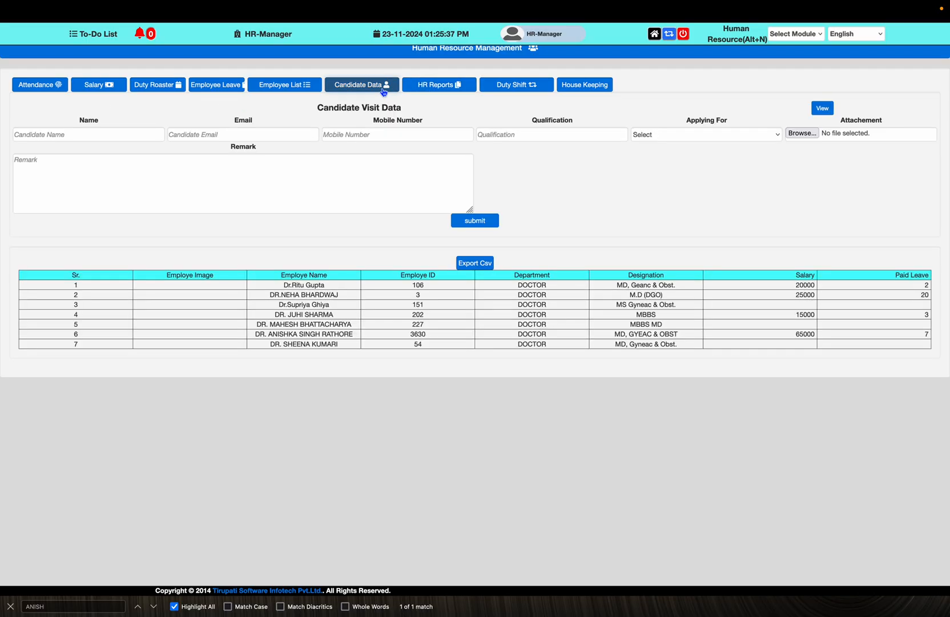
click(656, 35)
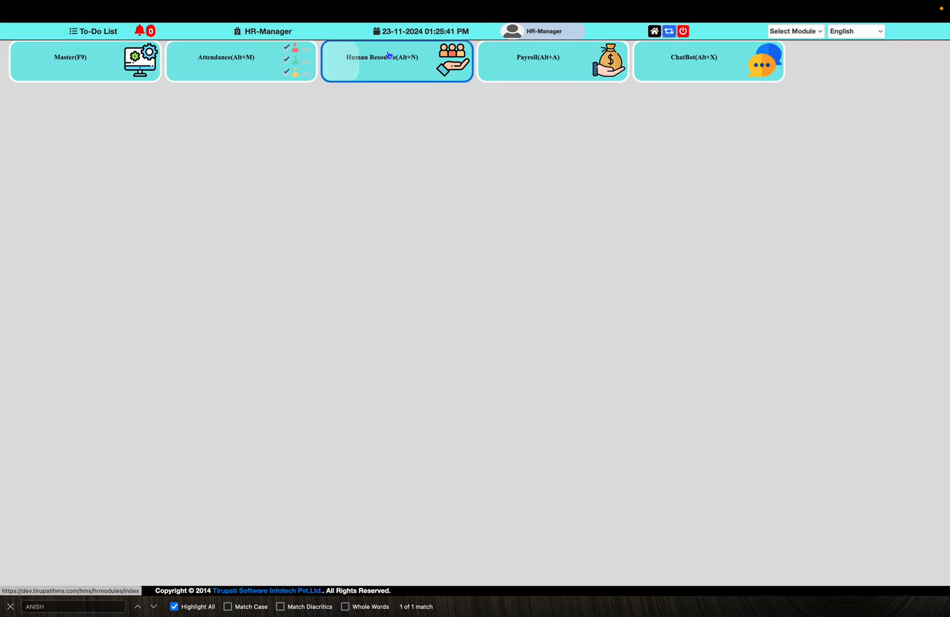
click(382, 74)
click(365, 86)
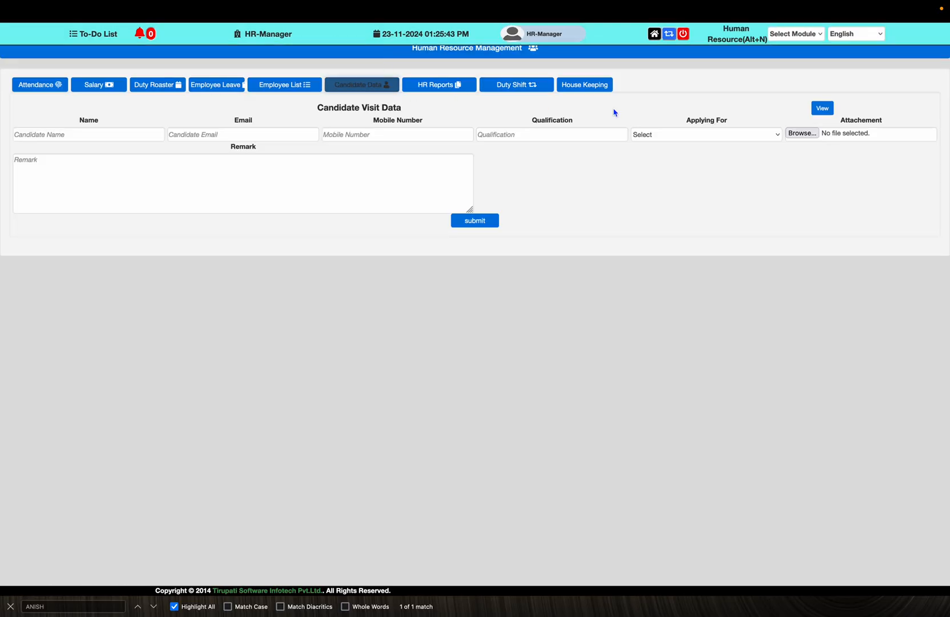
View the saved candidate records and the first one's attached document, then go back
click(822, 109)
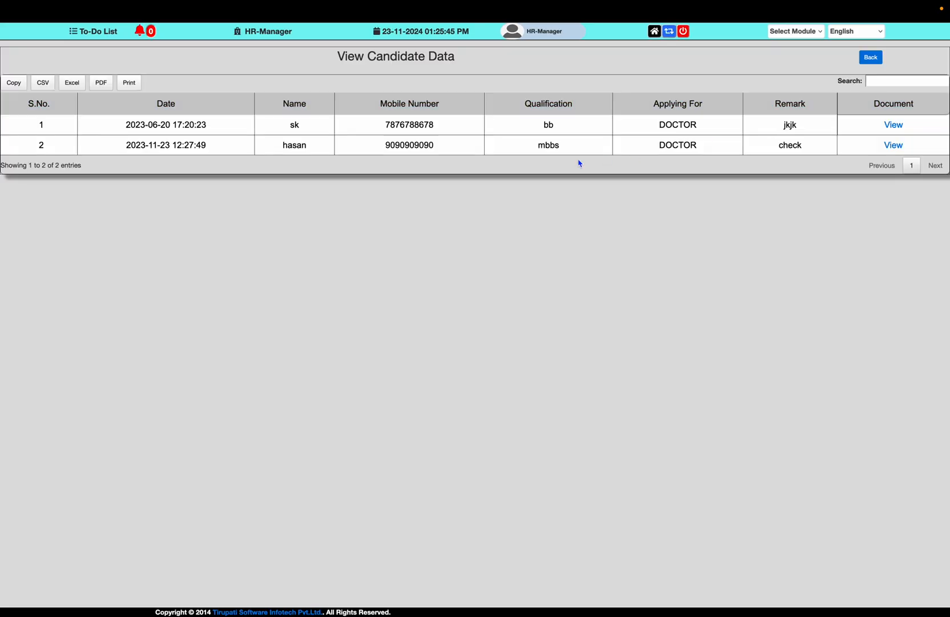
click(889, 128)
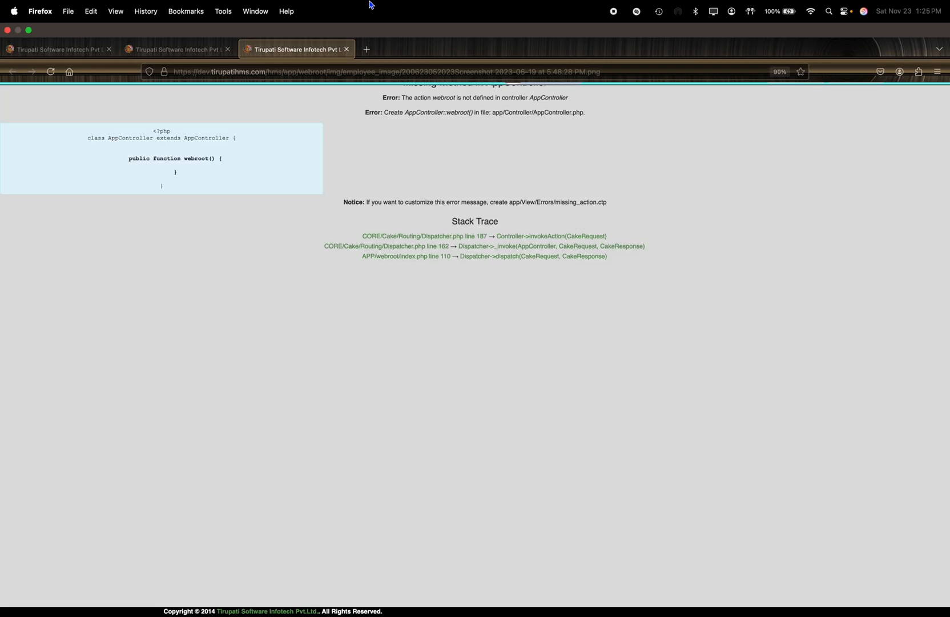
click(347, 33)
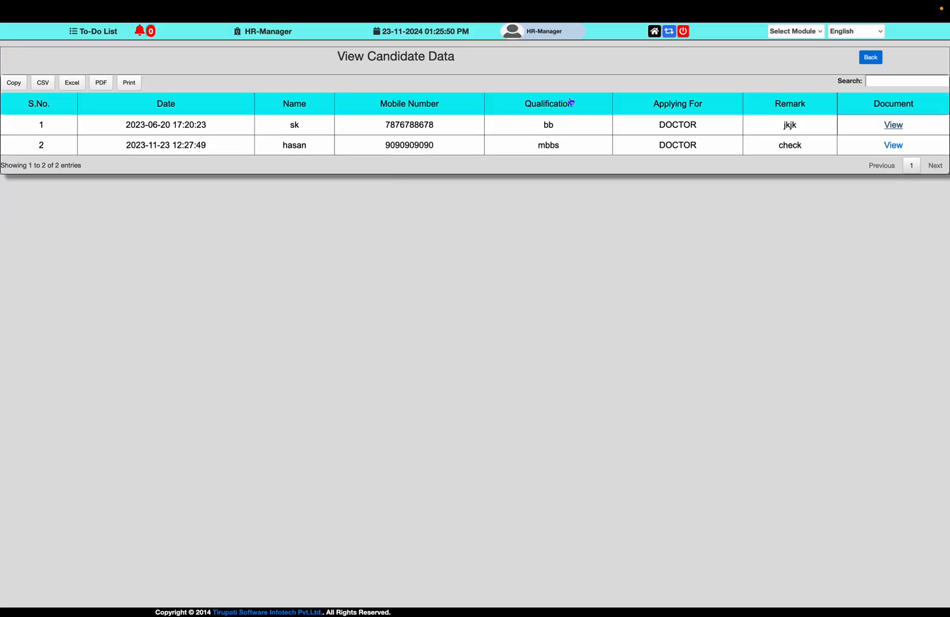
click(870, 64)
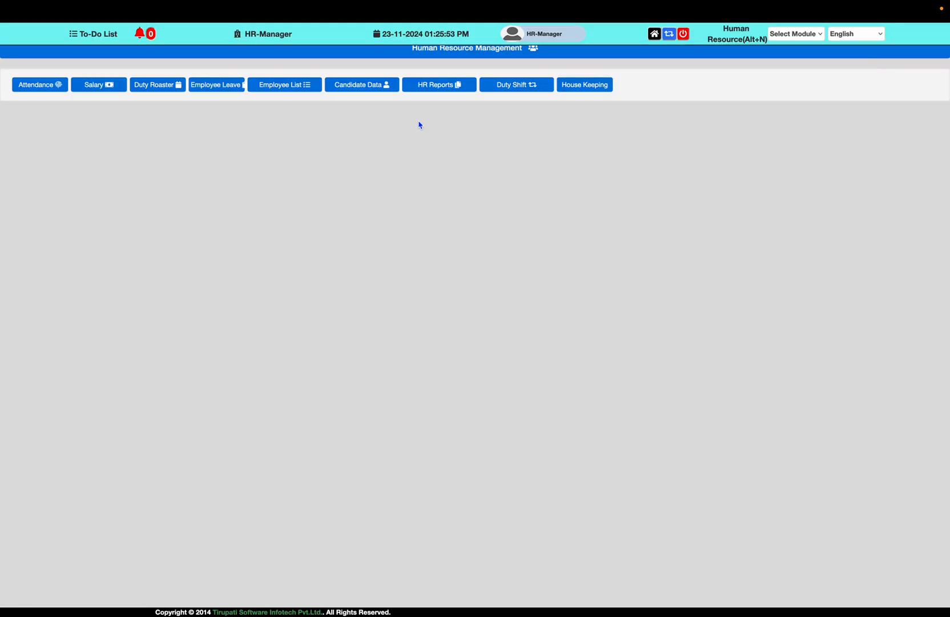
Enter the candidate's full name and e-mail address in the candidate visit form
click(375, 86)
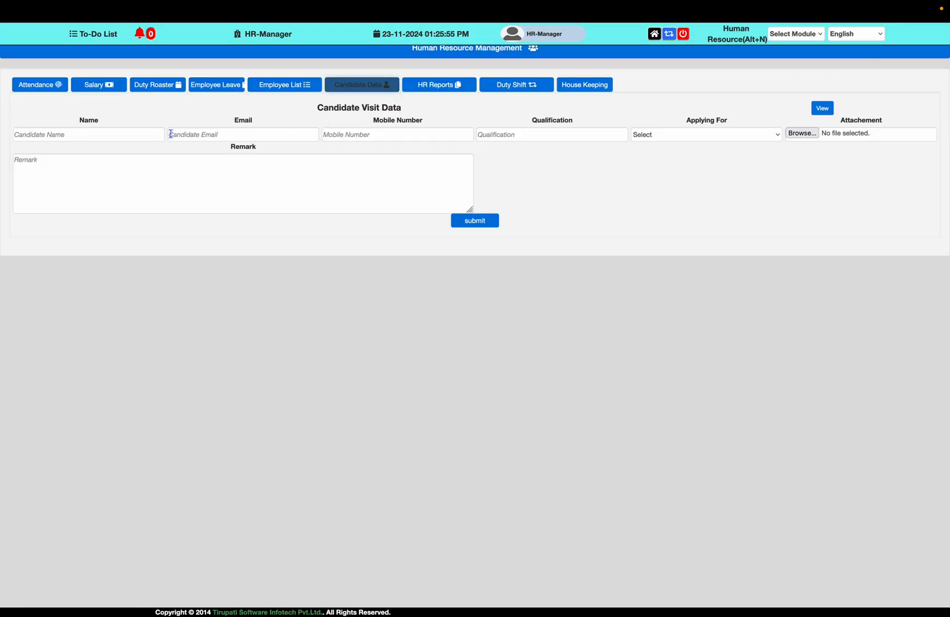
click(109, 131)
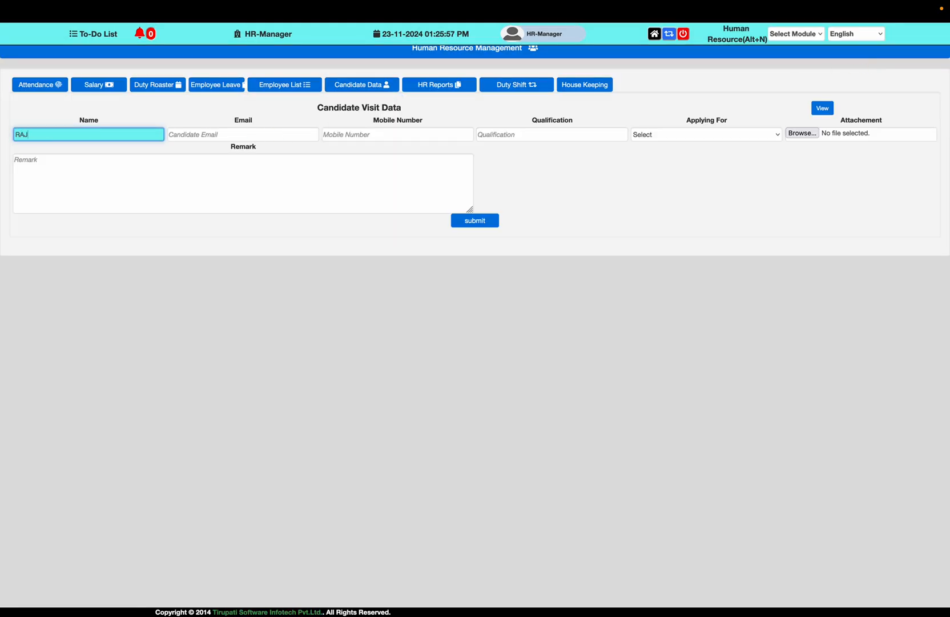
key(Tab)
key(Caps_Lock)
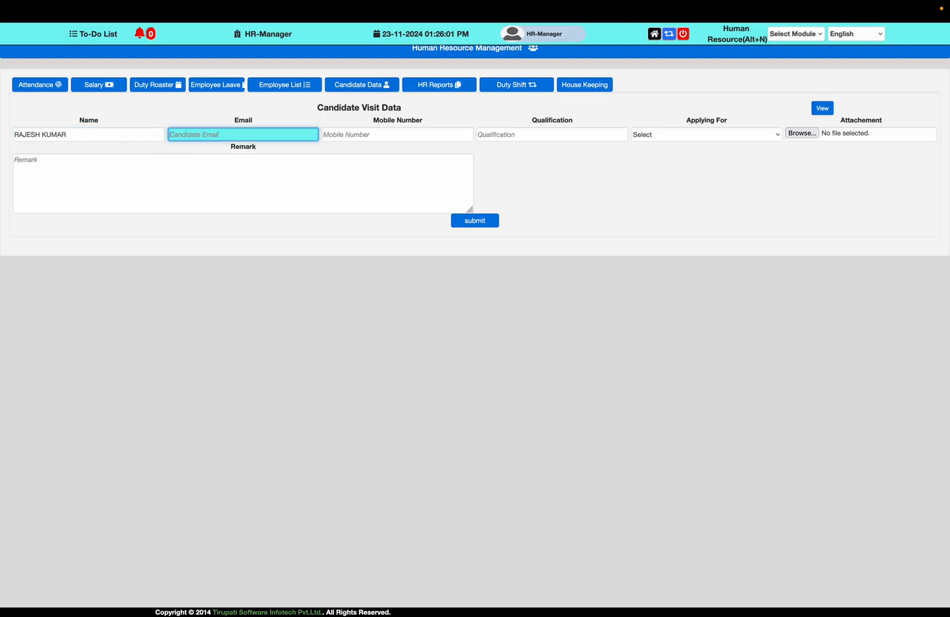
text(abc@gmail.com)
key(Tab)
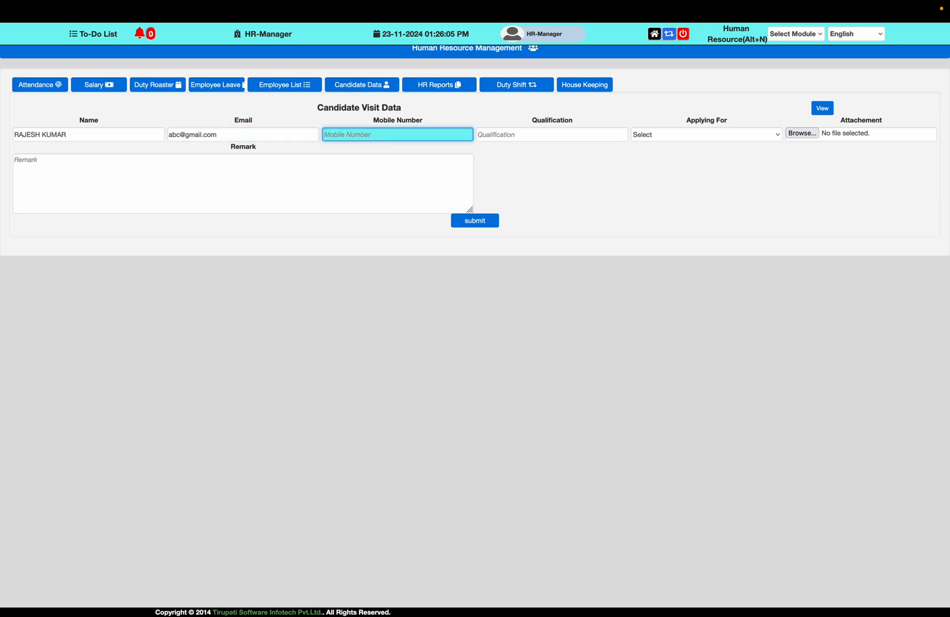
Add the mobile number, b.tech qualification and ADMINISTRATOR position, then browse for an attachment
key(Tab)
text(b)
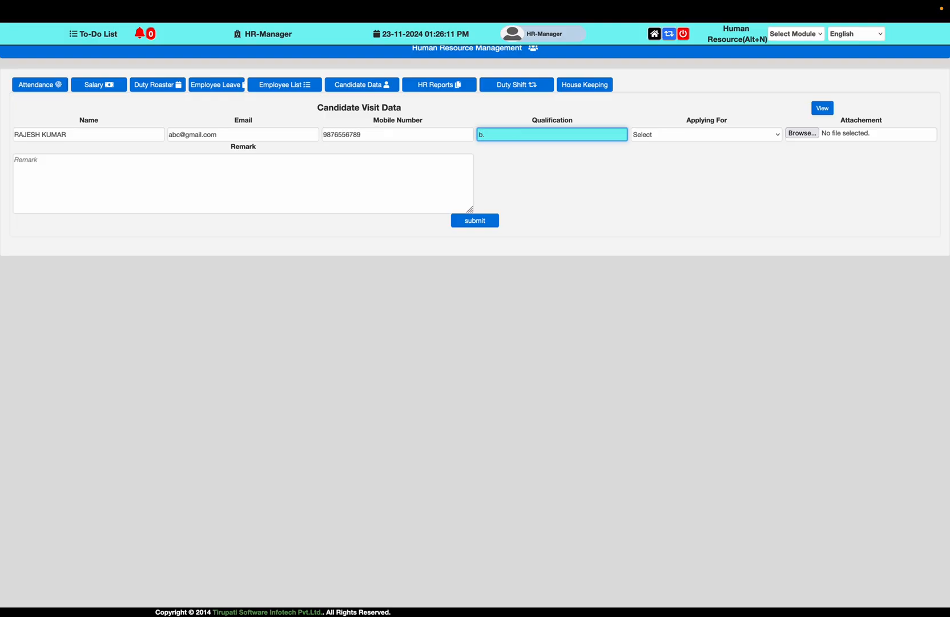
text(.tech)
key(Tab)
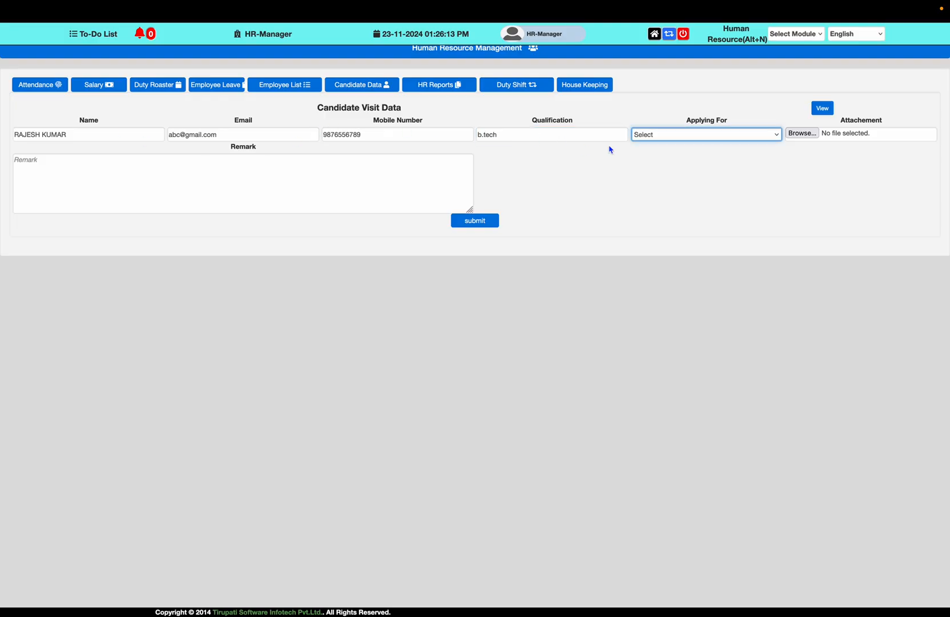
click(664, 134)
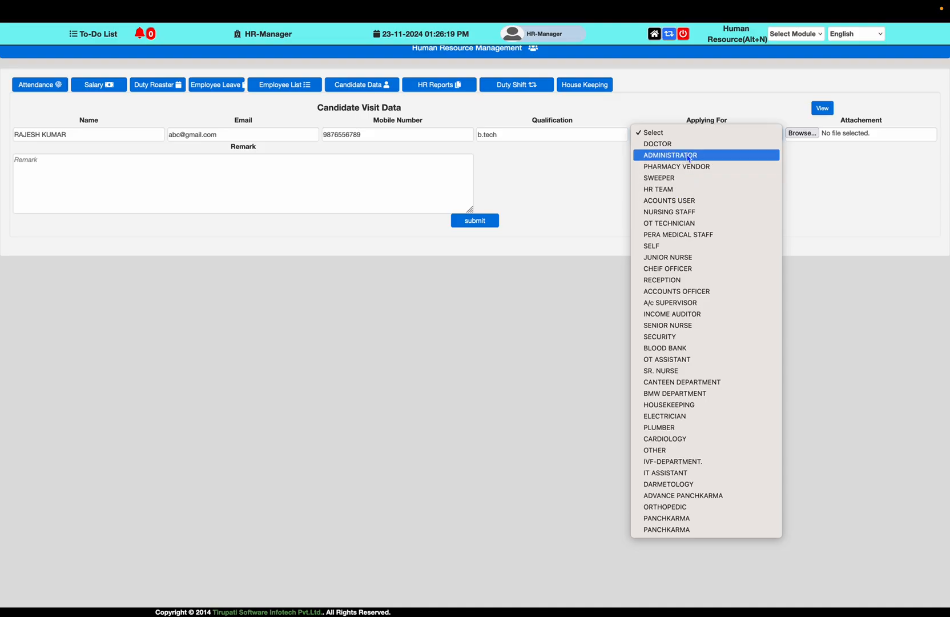
click(688, 156)
click(801, 133)
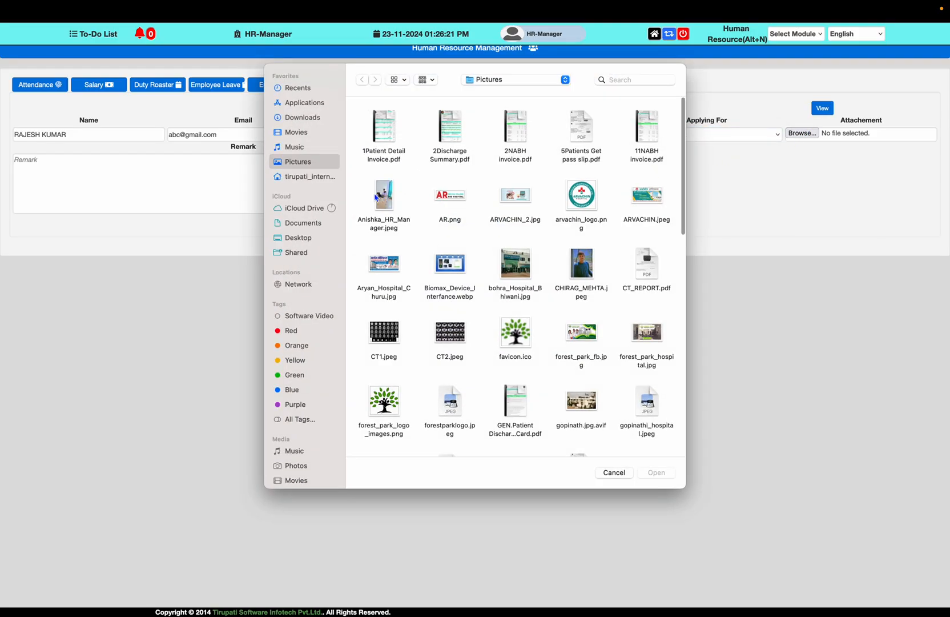
Search the computer for 'resume', including the Downloads folder
click(632, 83)
text(resume)
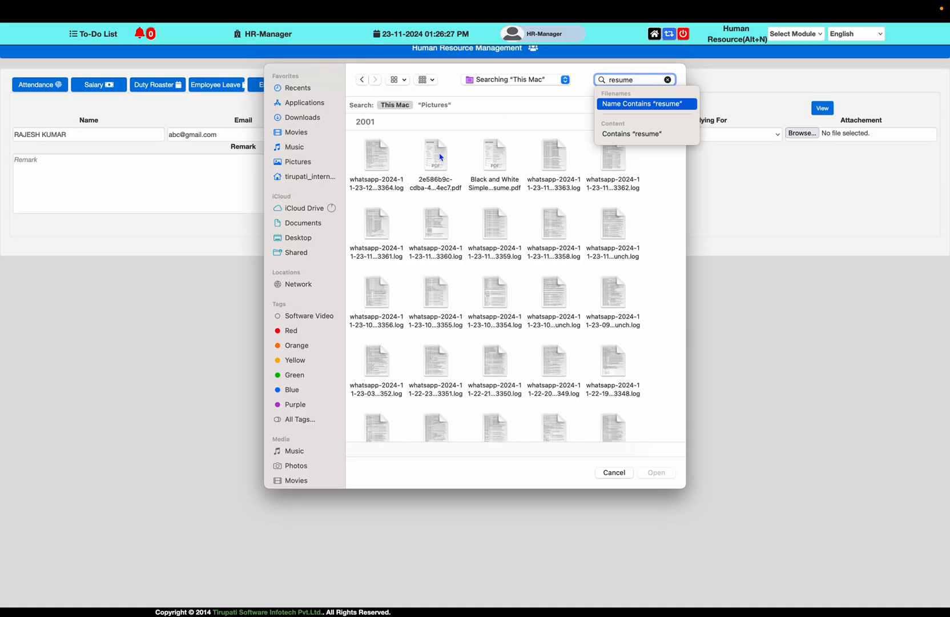
click(311, 117)
click(634, 80)
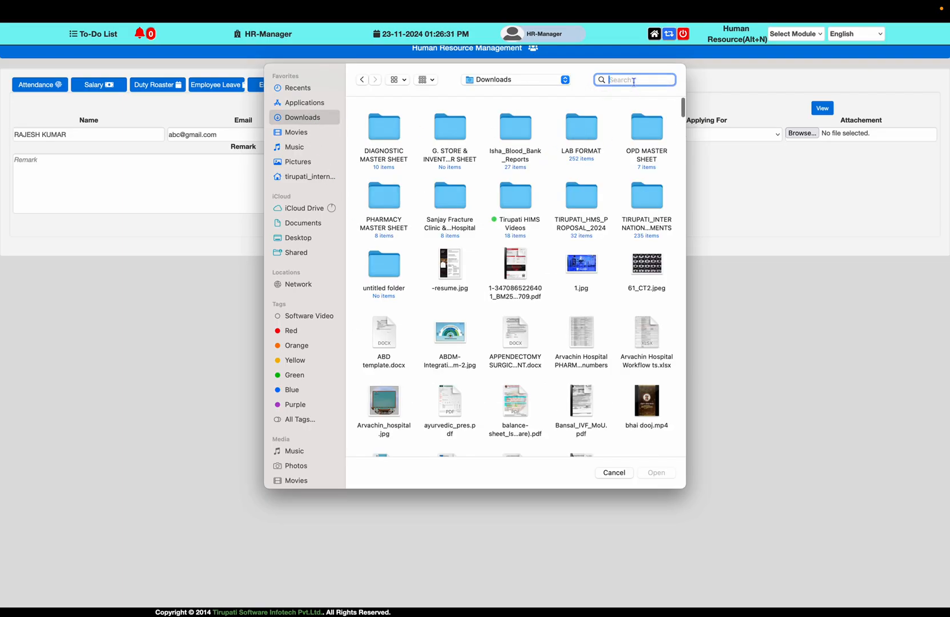
text(resume)
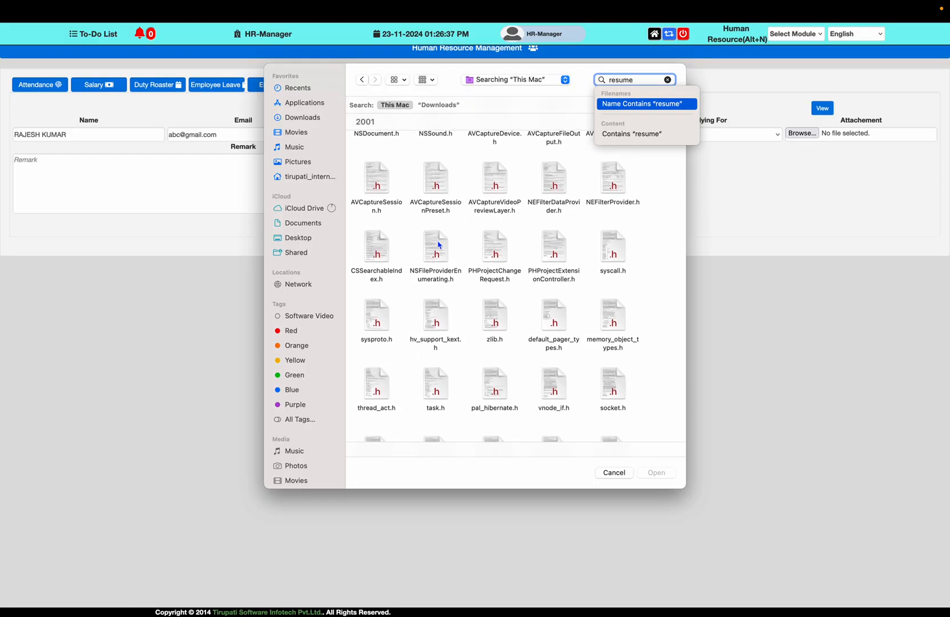
scroll(439, 245, down, 15)
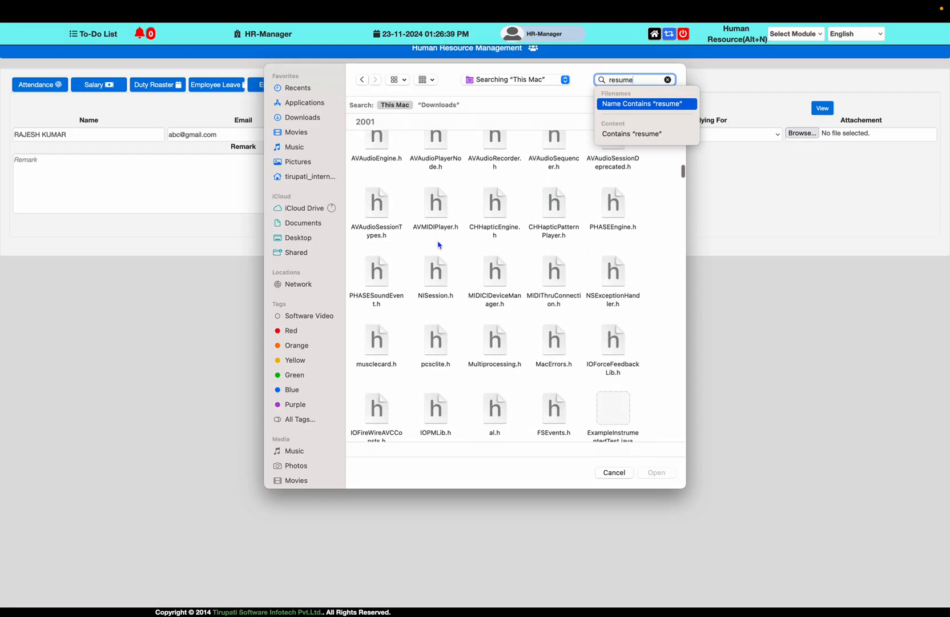
scroll(439, 245, down, 10)
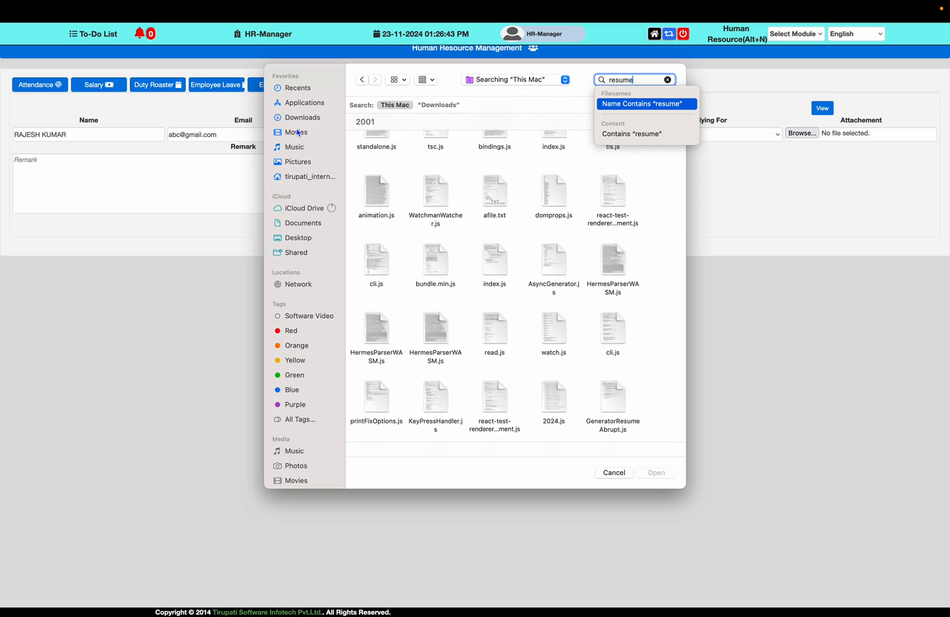
Browse the Documents folder in list view and search it for 'resume'
click(313, 227)
scroll(473, 297, down, 10)
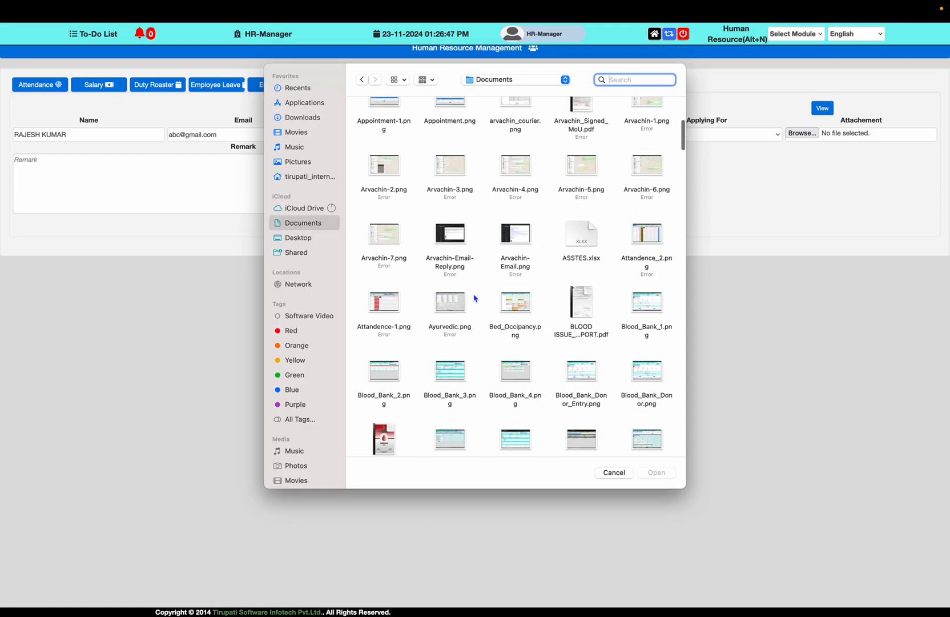
scroll(474, 297, down, 5)
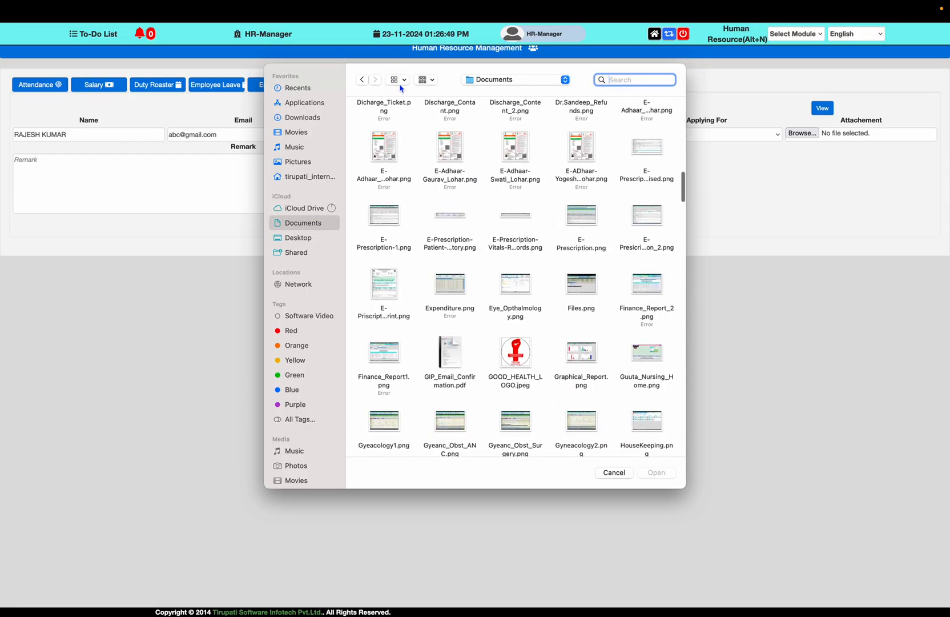
click(399, 80)
click(404, 138)
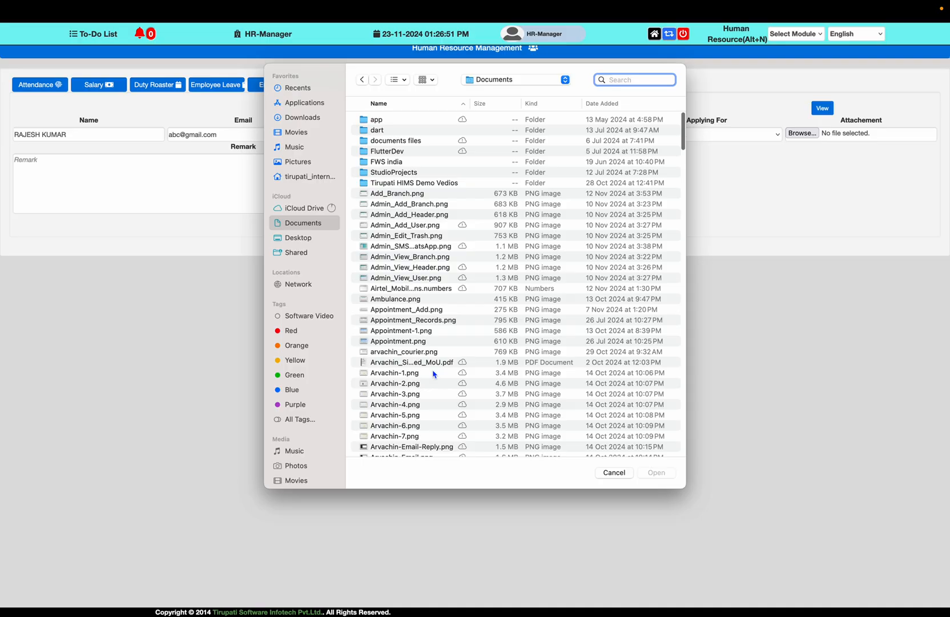
scroll(434, 374, down, 15)
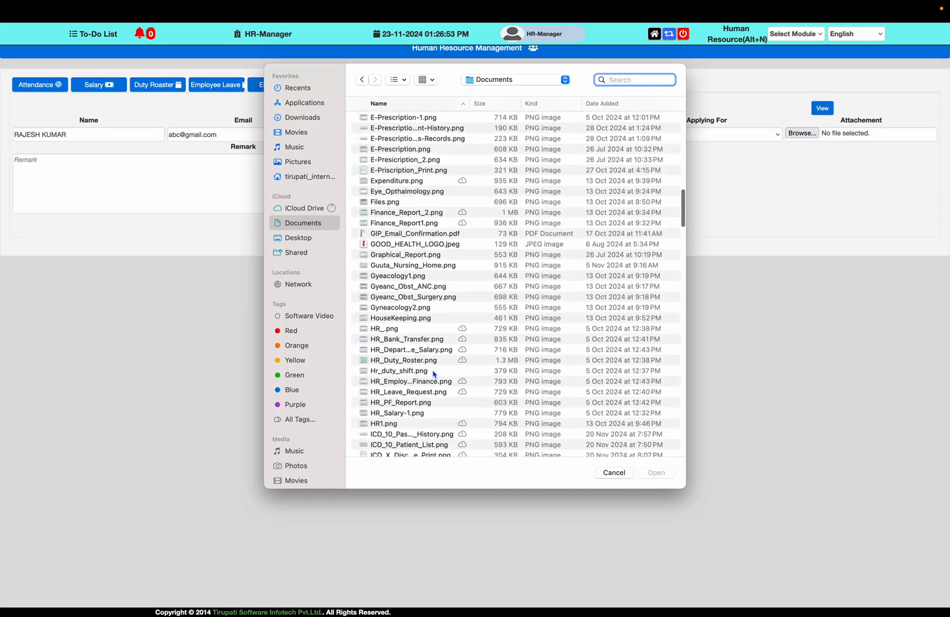
text(resume)
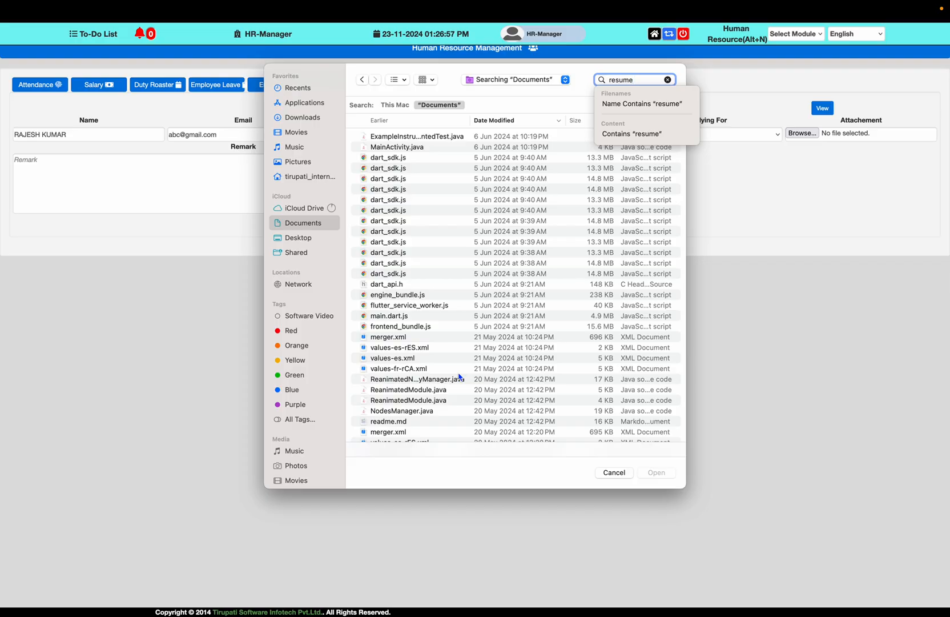
scroll(459, 377, down, 2)
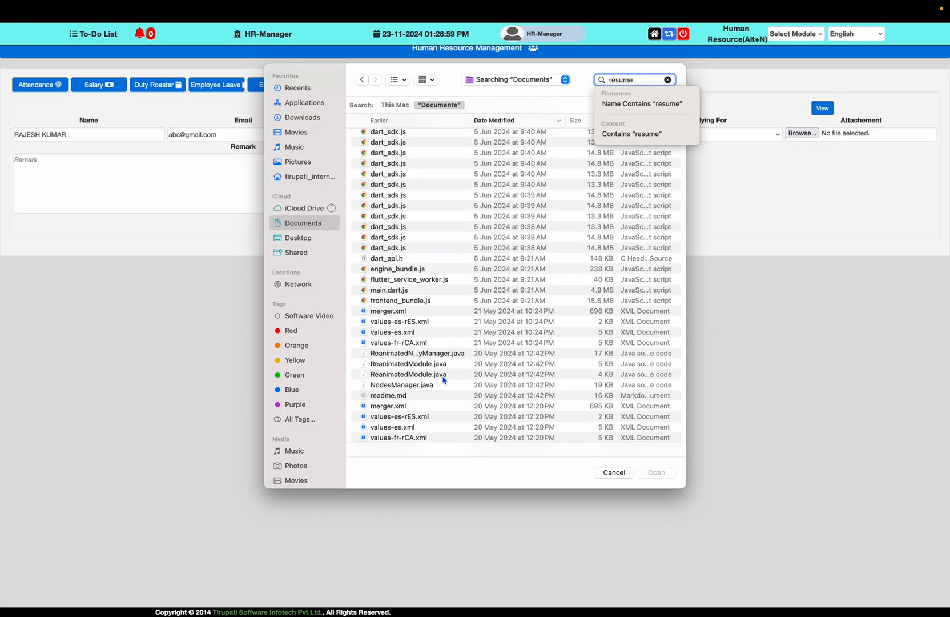
scroll(444, 380, down, 5)
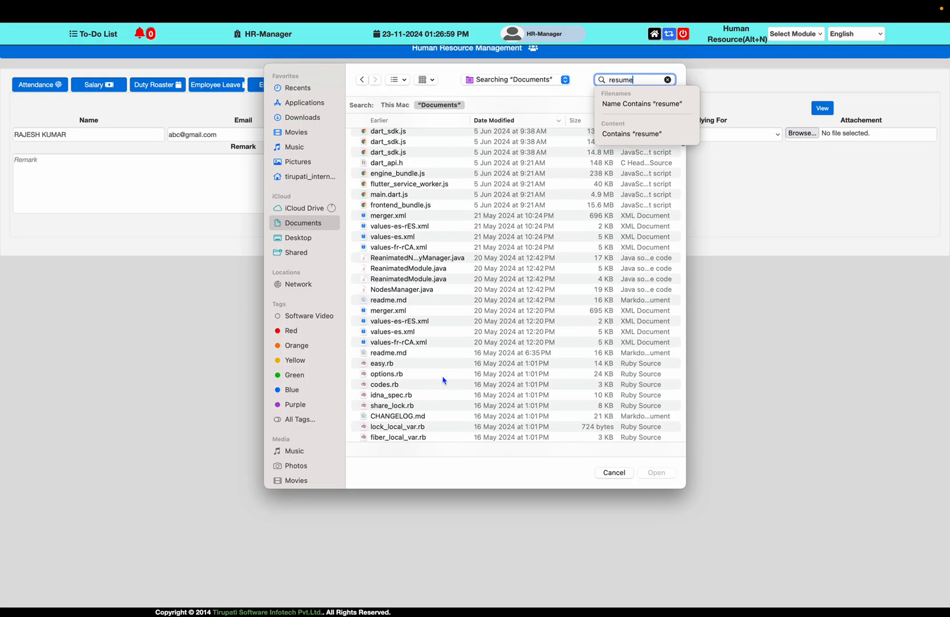
click(405, 291)
scroll(588, 417, down, 6)
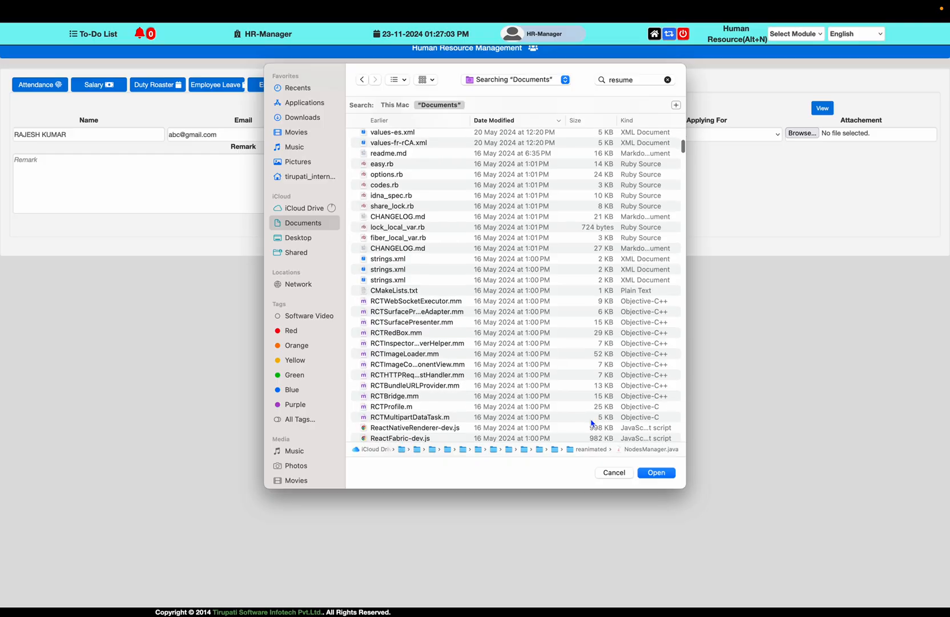
scroll(464, 352, down, 10)
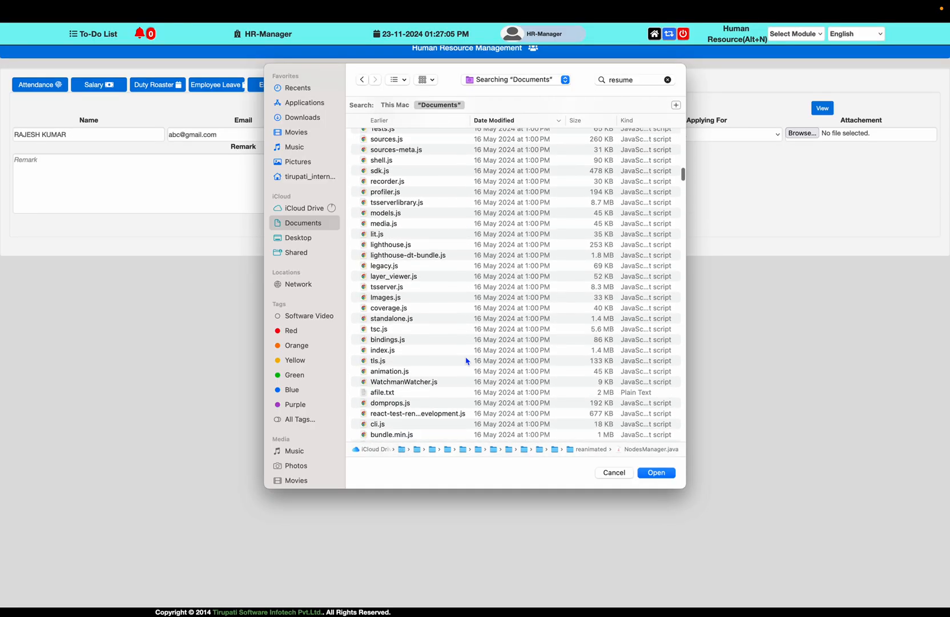
scroll(574, 422, down, 8)
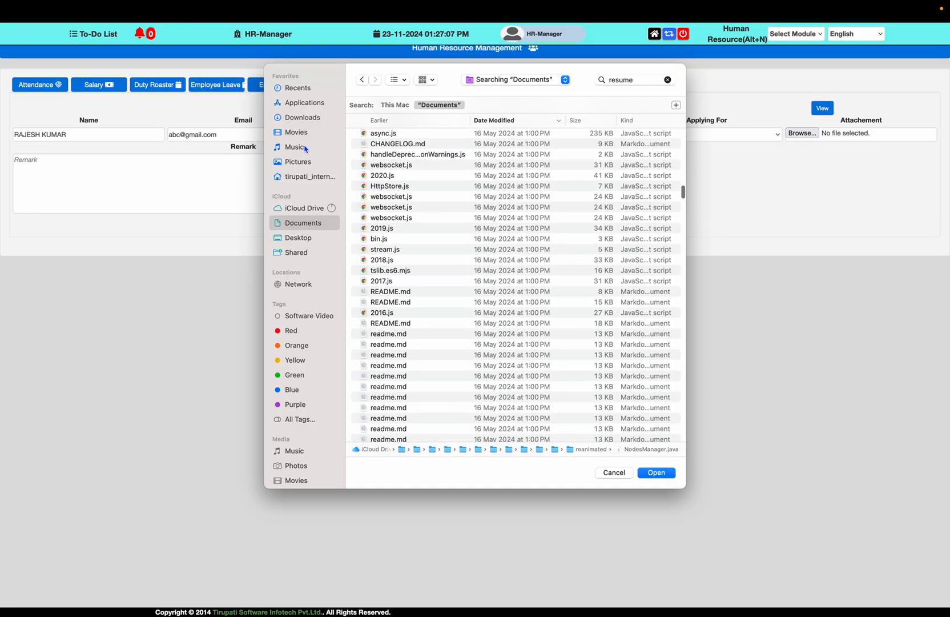
Attach Patient OPD Receipt.pdf from the Pictures folder, sorted by kind
click(298, 162)
scroll(513, 330, down, 3)
scroll(513, 330, down, 4)
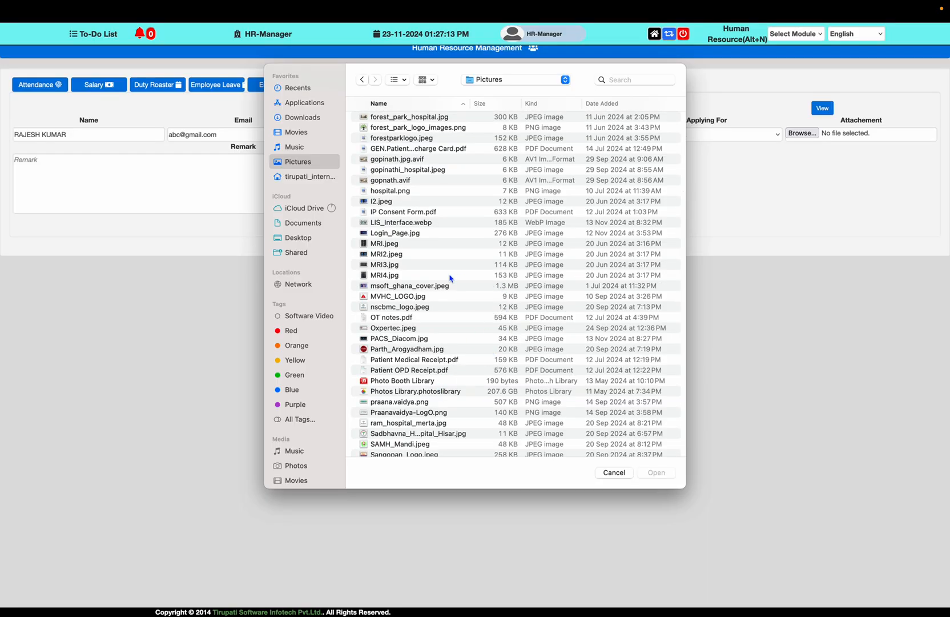
scroll(457, 274, down, 6)
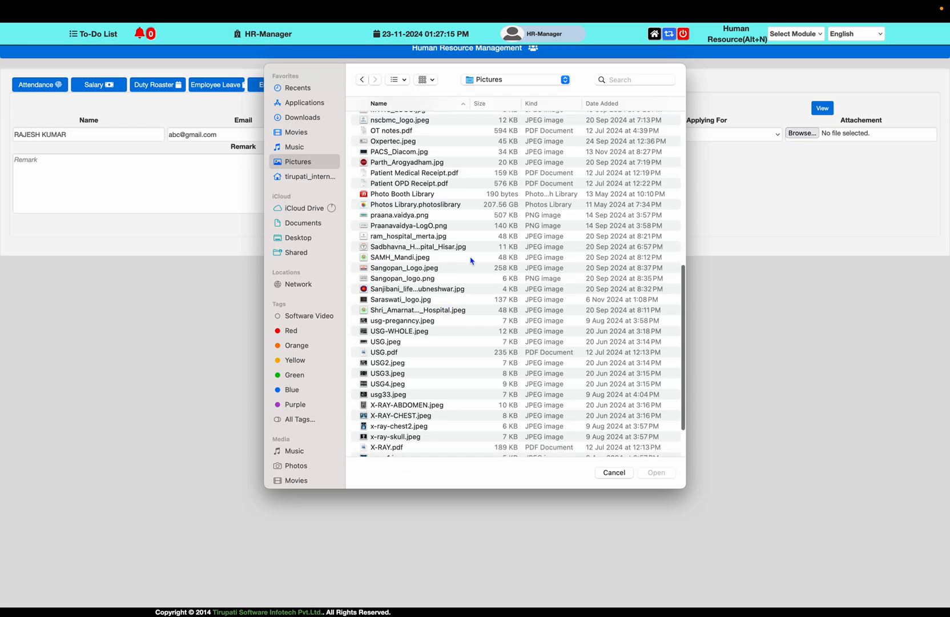
click(537, 106)
scroll(541, 272, down, 2)
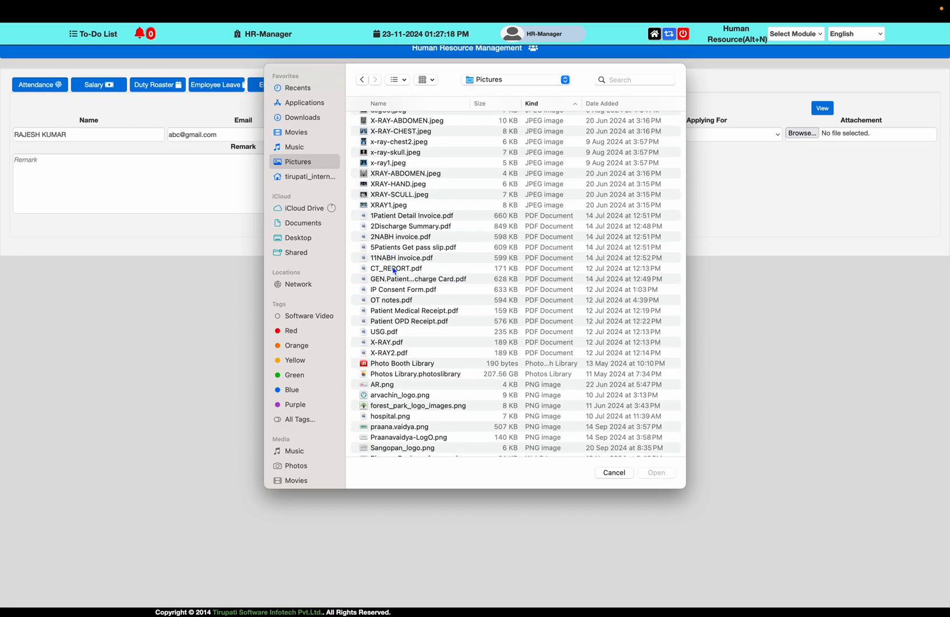
click(402, 321)
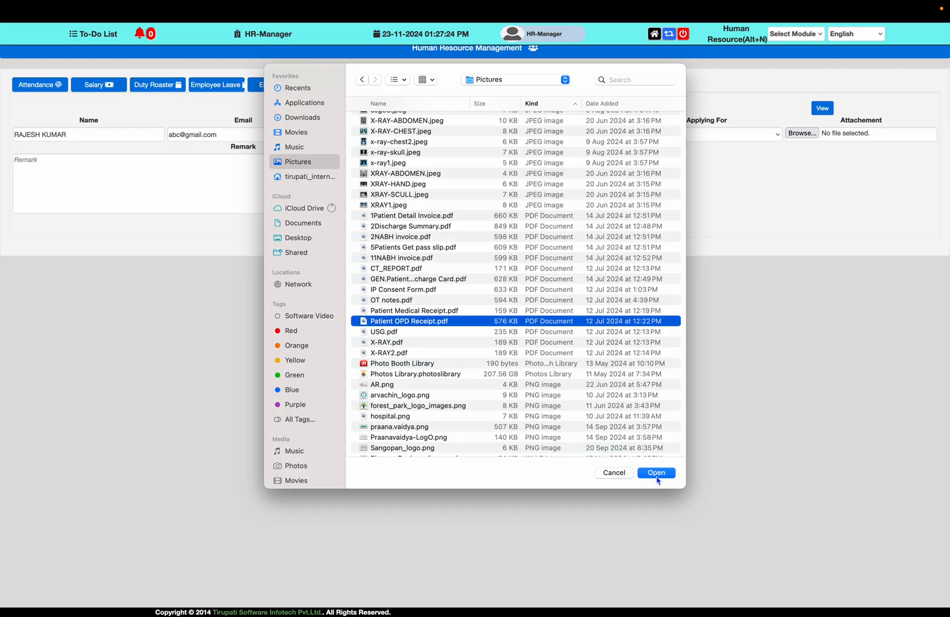
click(657, 473)
Submit the candidate with remark 'applied for job', dismiss the error page, and open Duty Shift
click(345, 156)
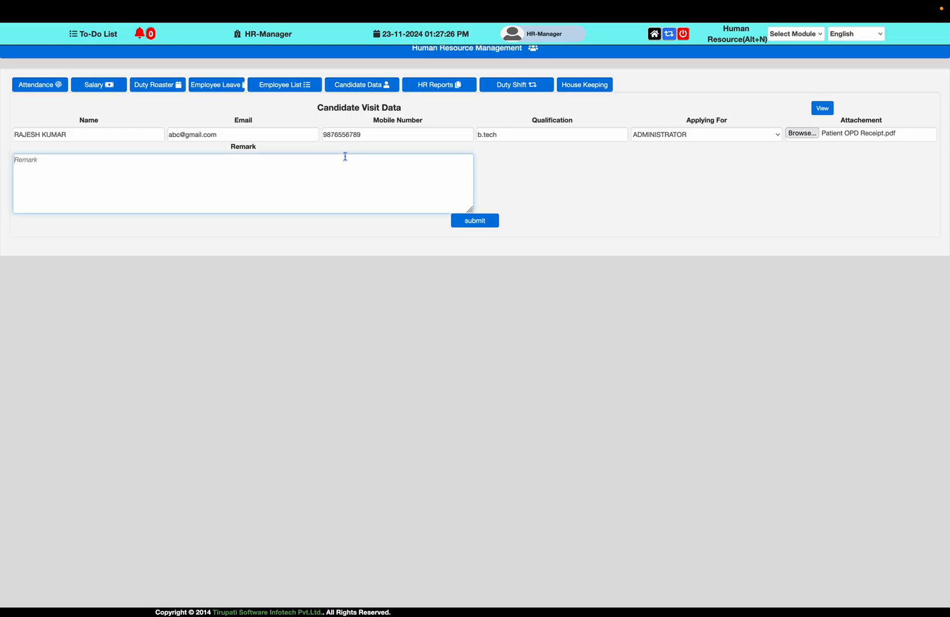
text(applied for job)
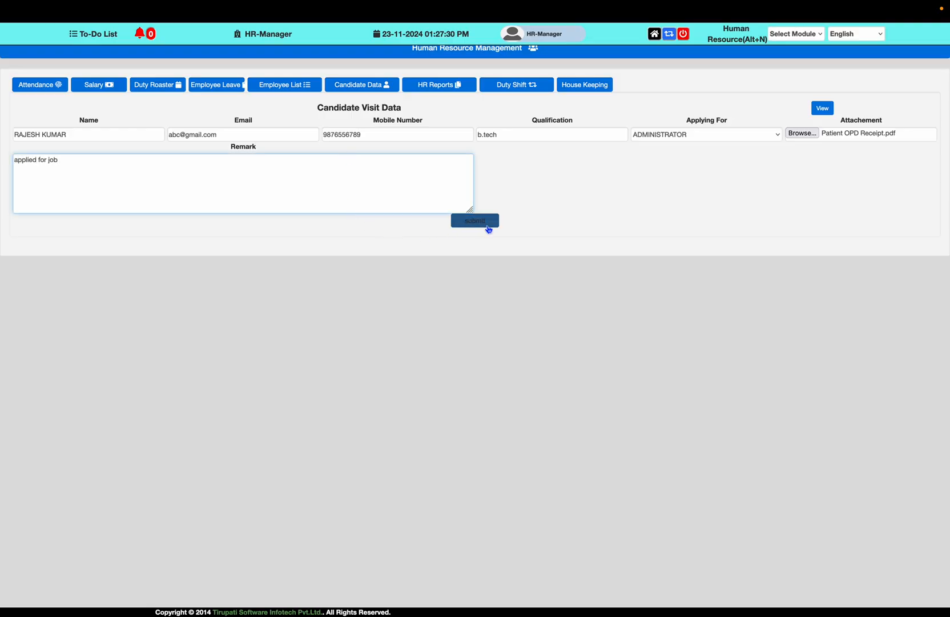
click(466, 221)
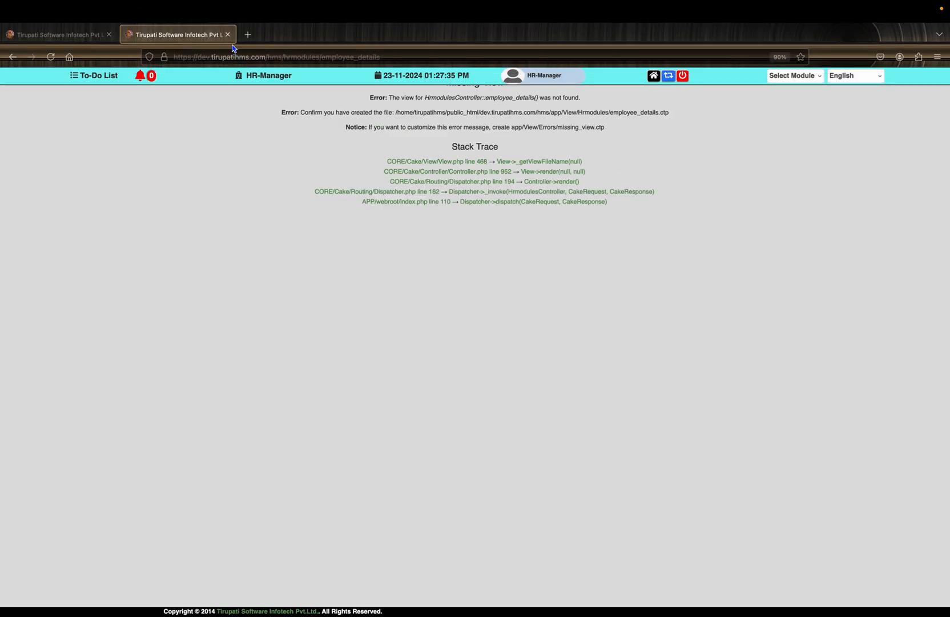
click(227, 35)
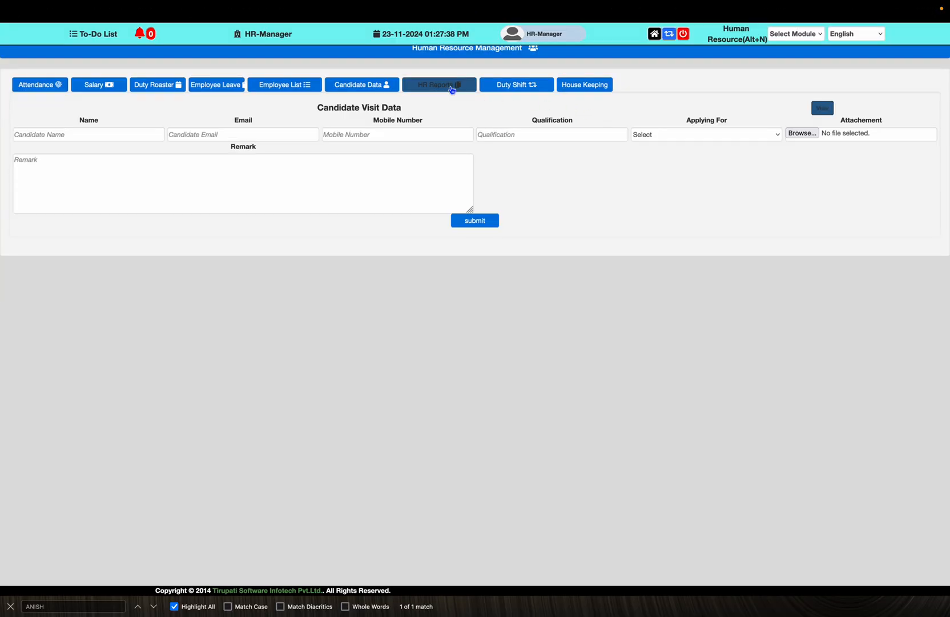
click(526, 91)
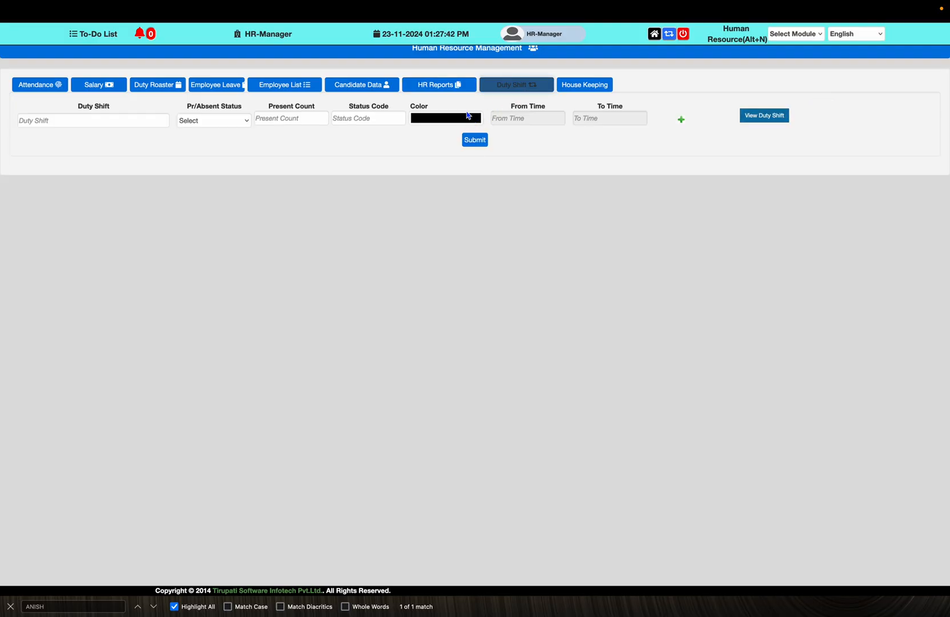
Generate the Bank Statement report for January to December
click(412, 88)
click(109, 116)
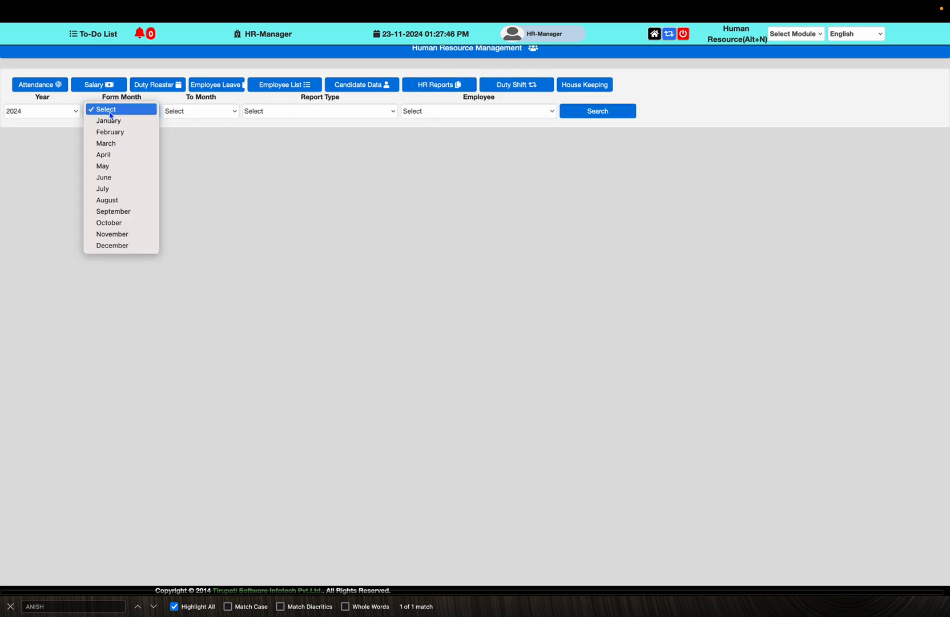
click(111, 131)
click(121, 118)
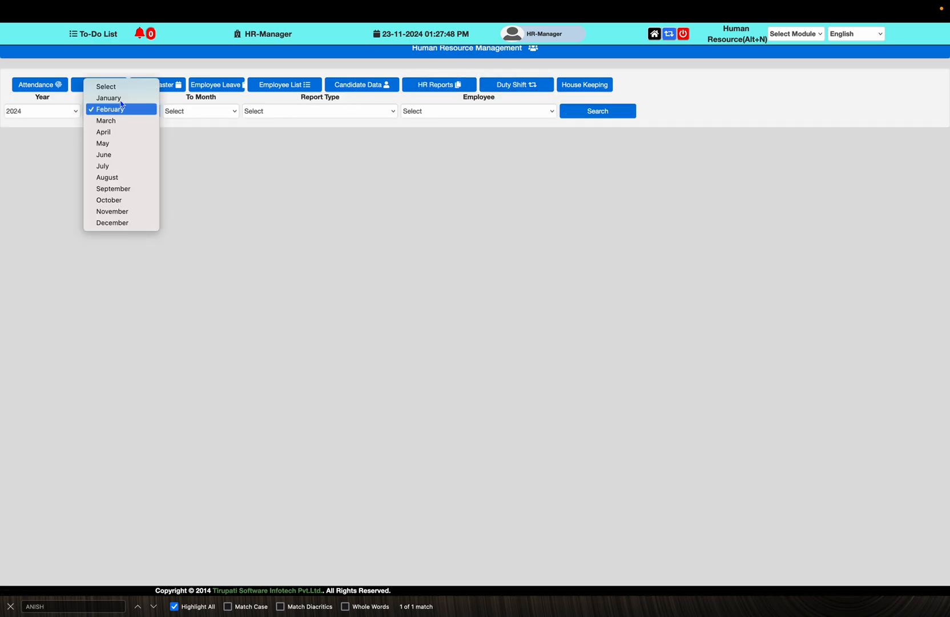
click(121, 100)
click(183, 111)
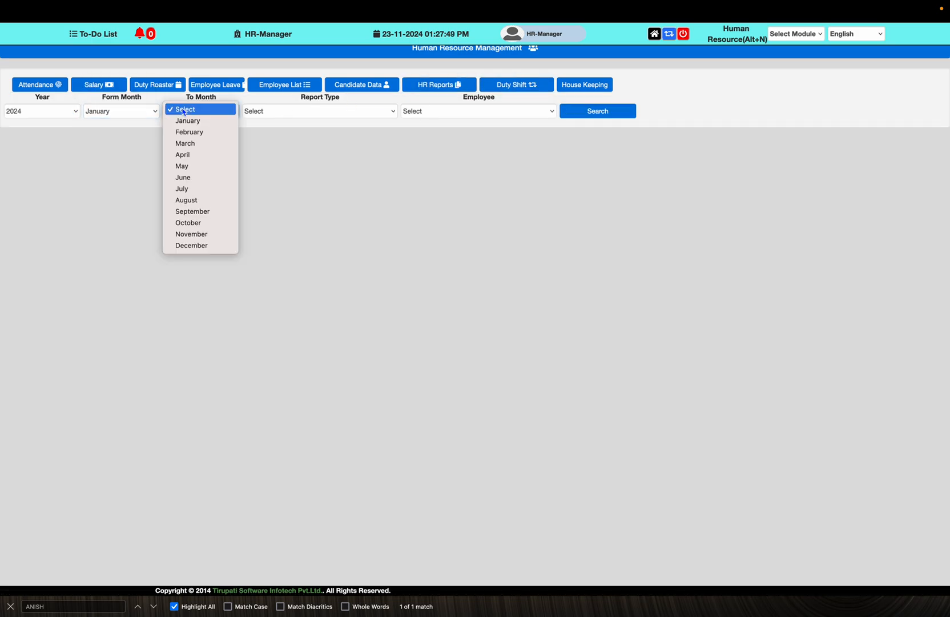
click(202, 246)
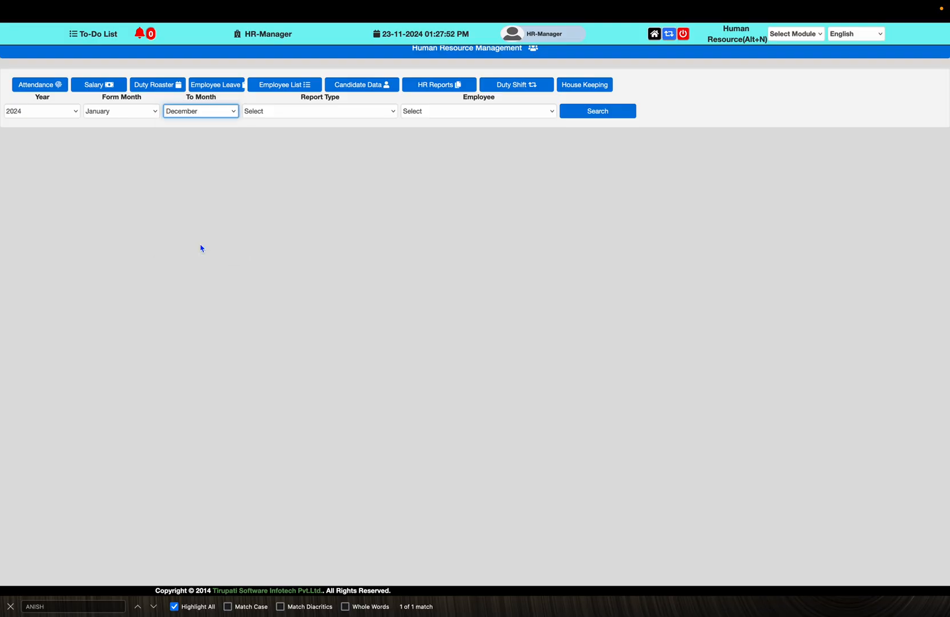
click(297, 115)
click(285, 120)
click(613, 113)
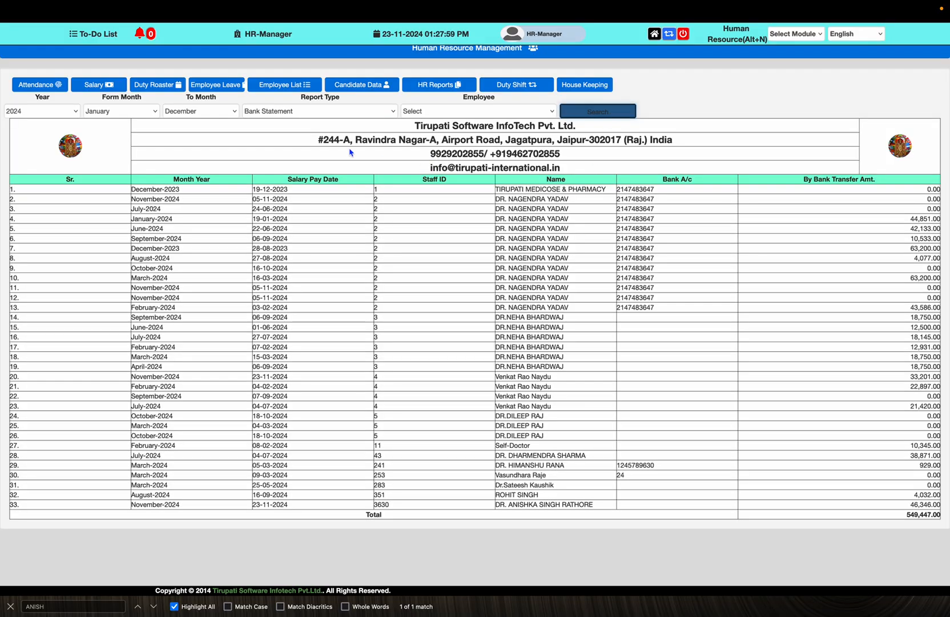
Generate the PF Report for the same January–December period
click(329, 111)
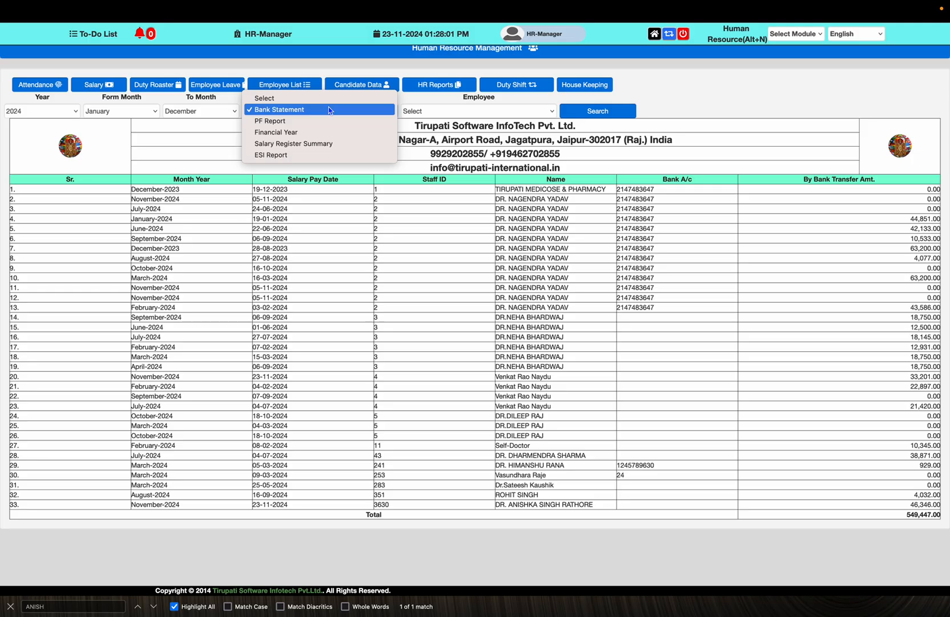
click(323, 123)
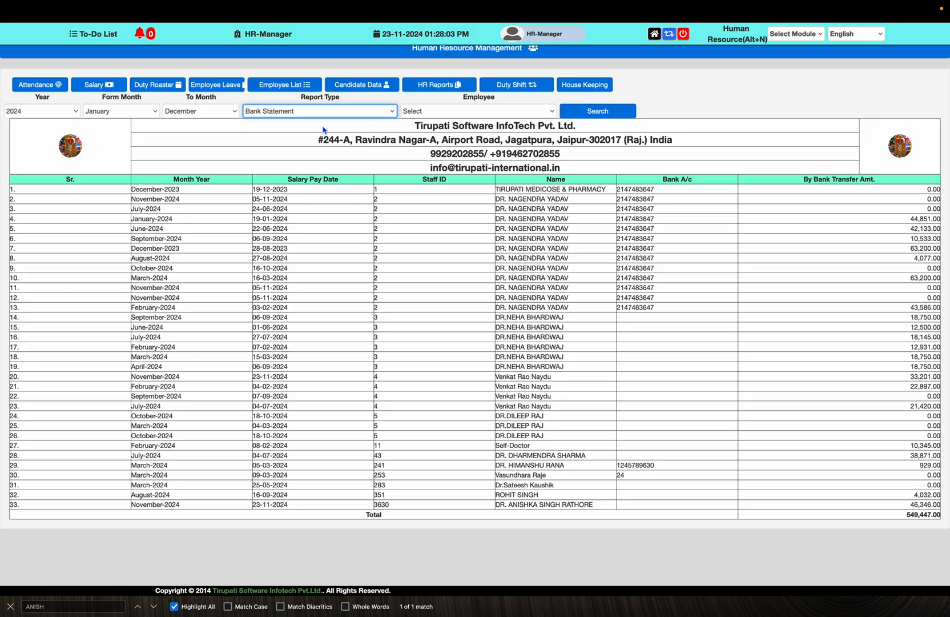
click(577, 115)
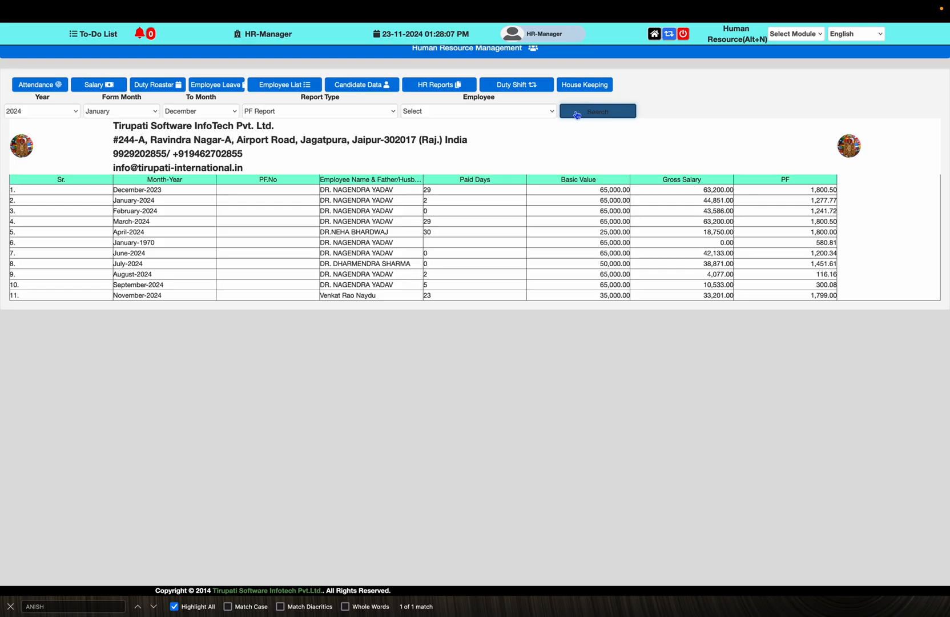
Generate the Financial Year 2024–2025 report and scroll through the per-employee April–March tables
click(373, 112)
click(366, 121)
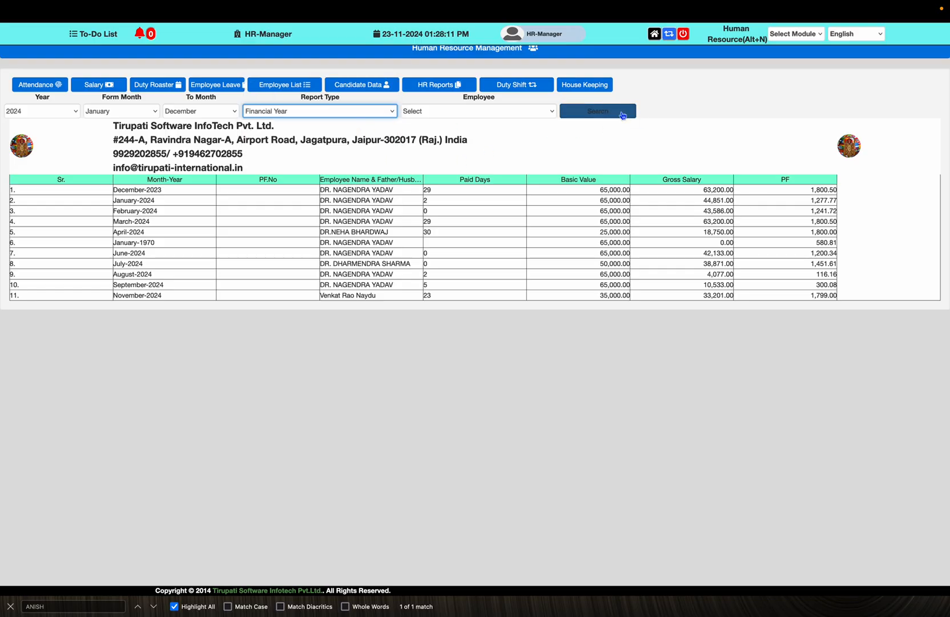
click(622, 114)
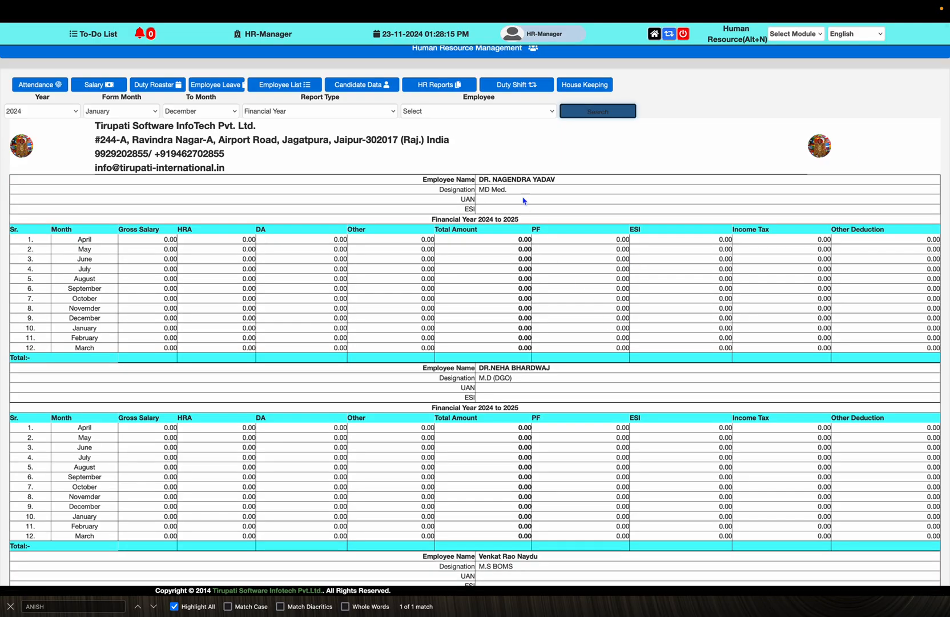
double_click(500, 180)
scroll(531, 311, down, 5)
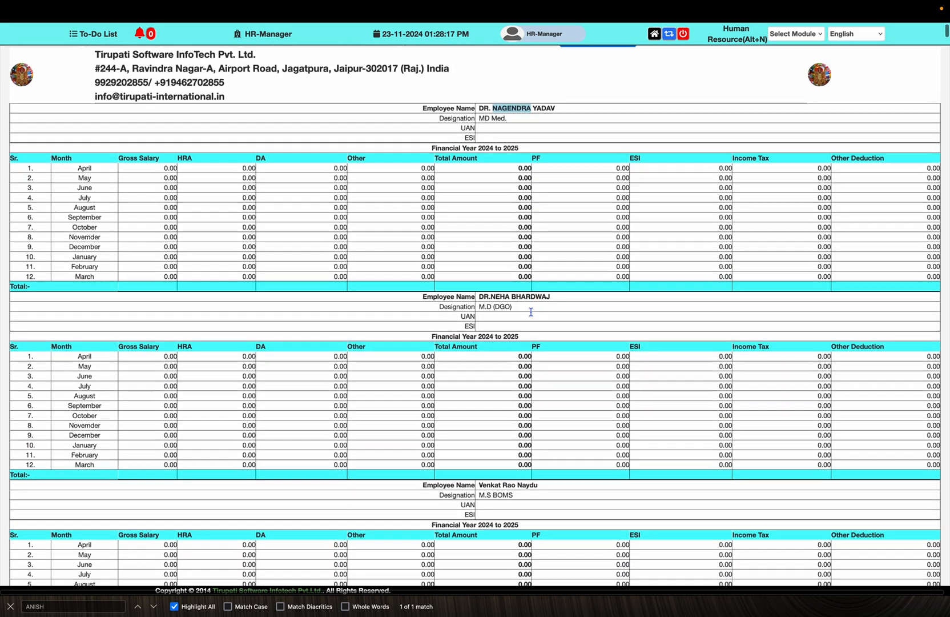
scroll(521, 301, down, 4)
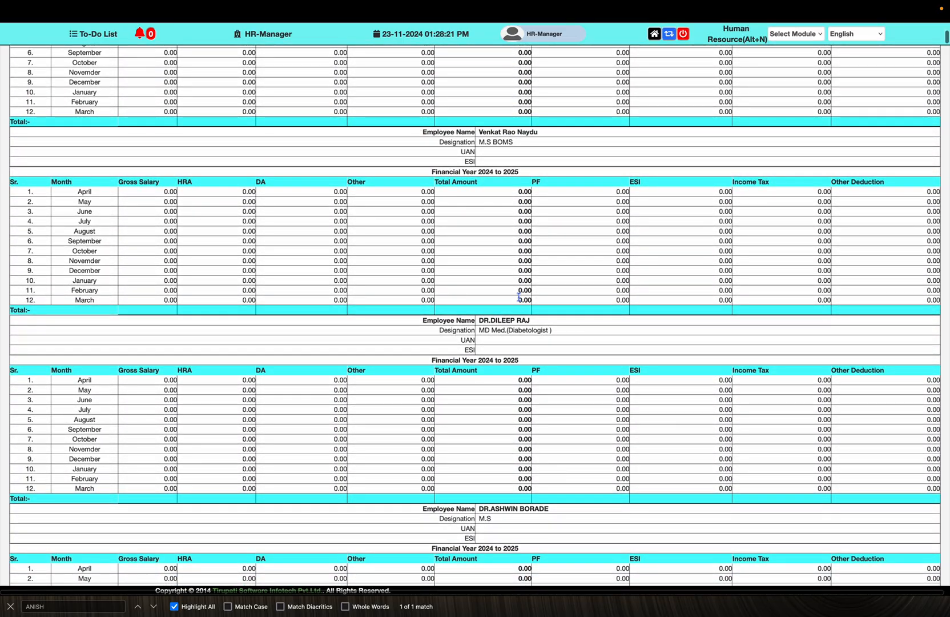
scroll(518, 296, down, 20)
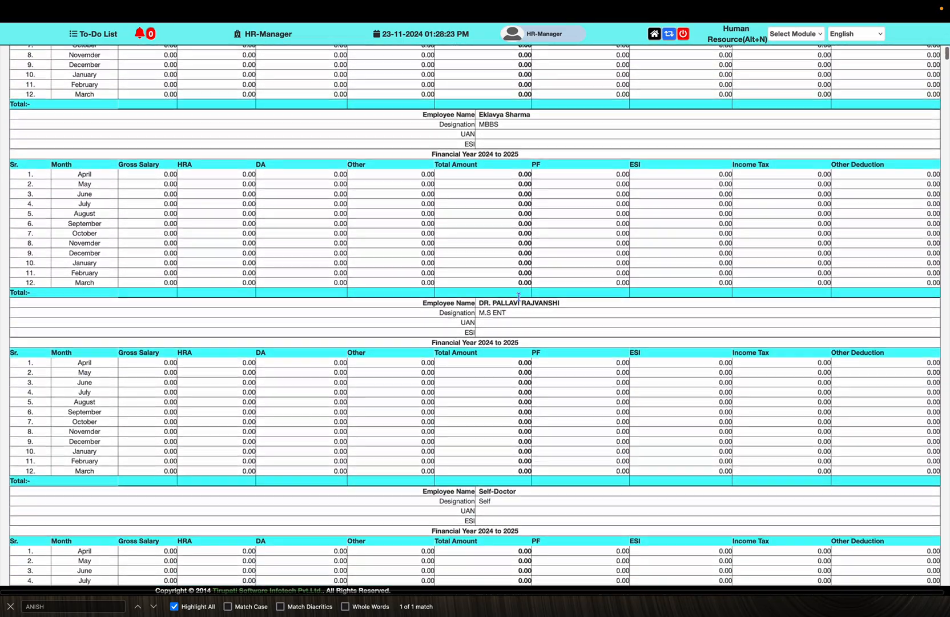
scroll(518, 296, up, 20)
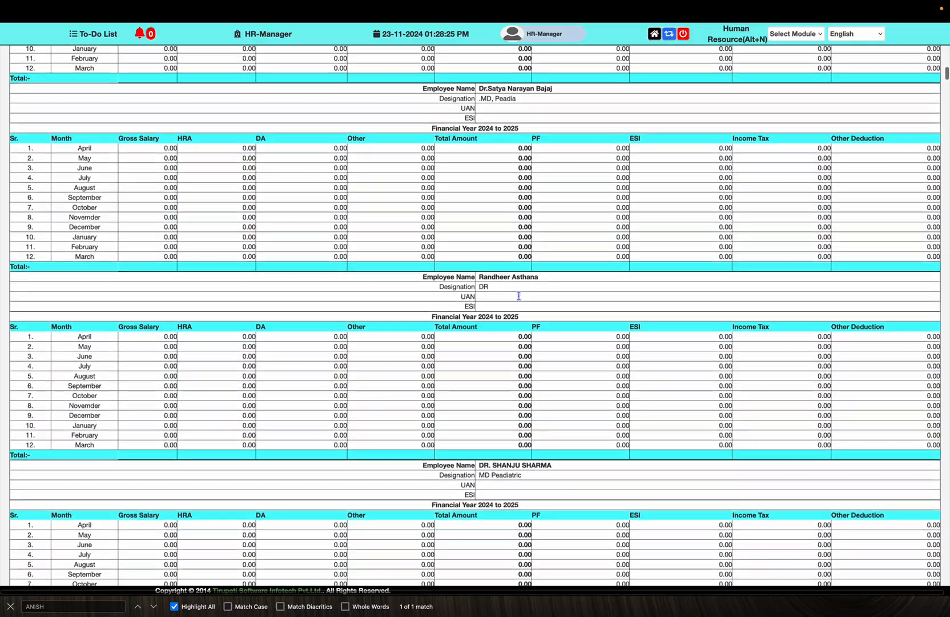
scroll(520, 301, up, 15)
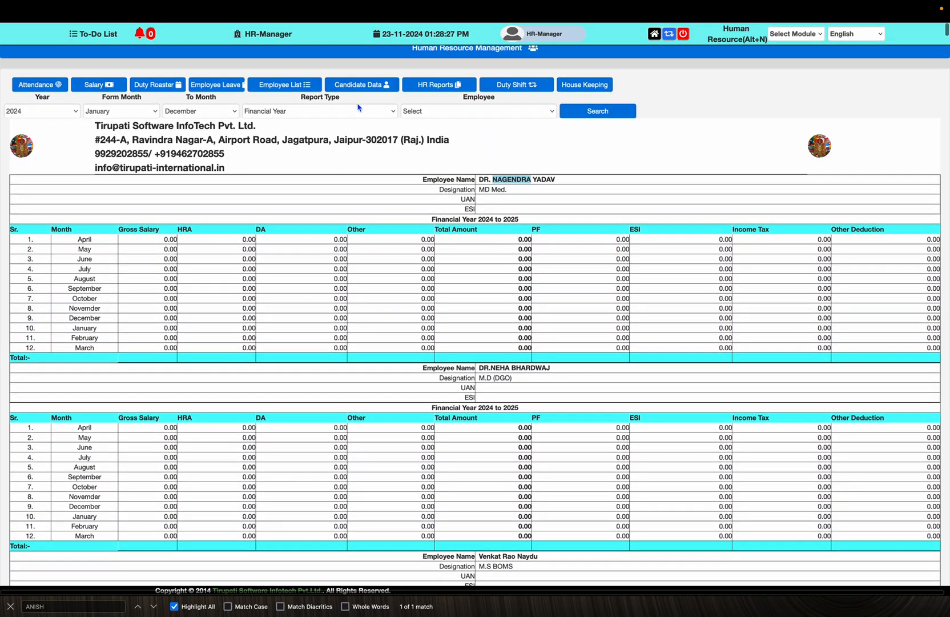
Generate the Salary Register Summary report and scroll through it
click(356, 110)
click(343, 121)
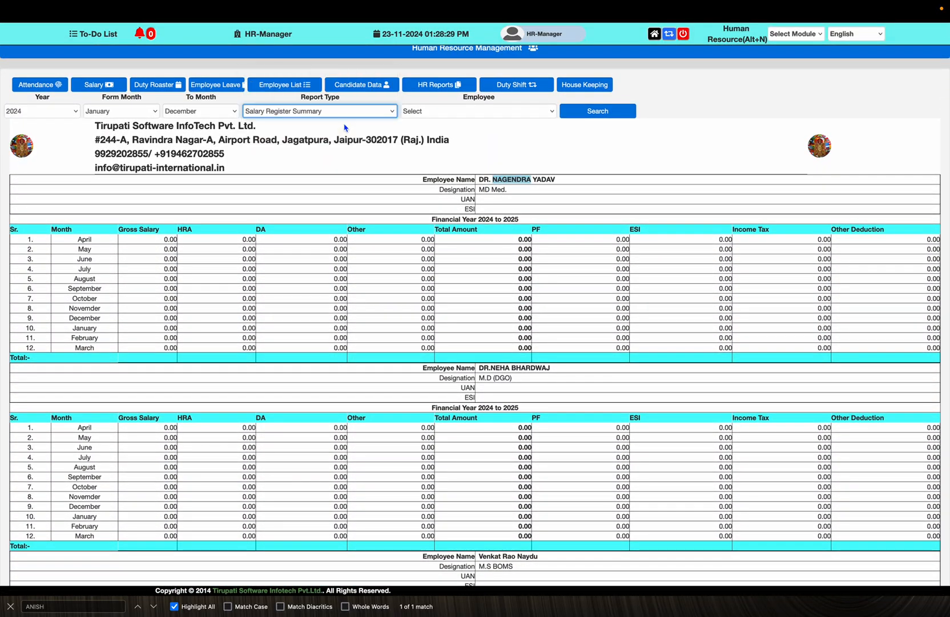
click(591, 113)
scroll(464, 244, down, 3)
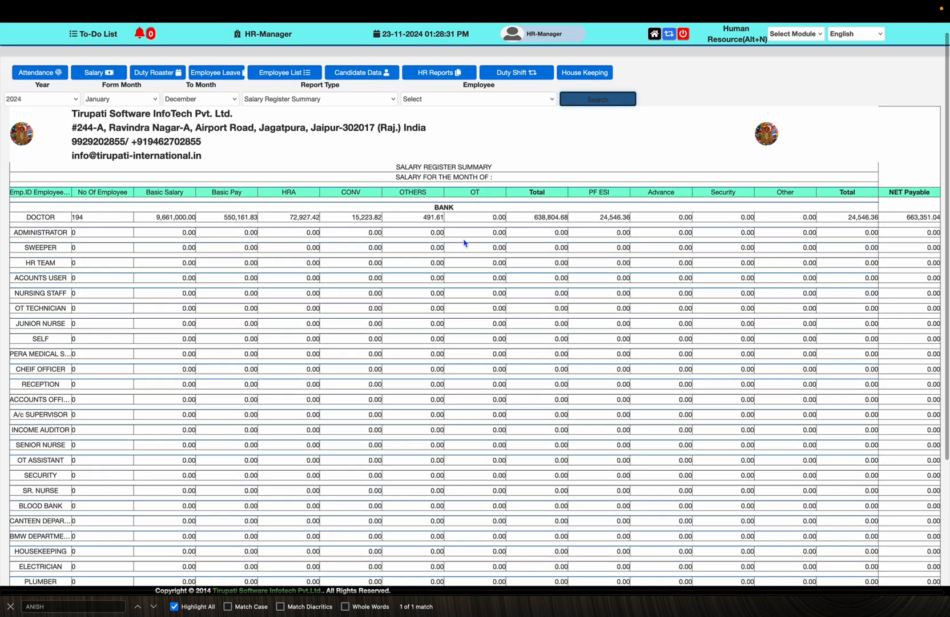
scroll(464, 243, down, 5)
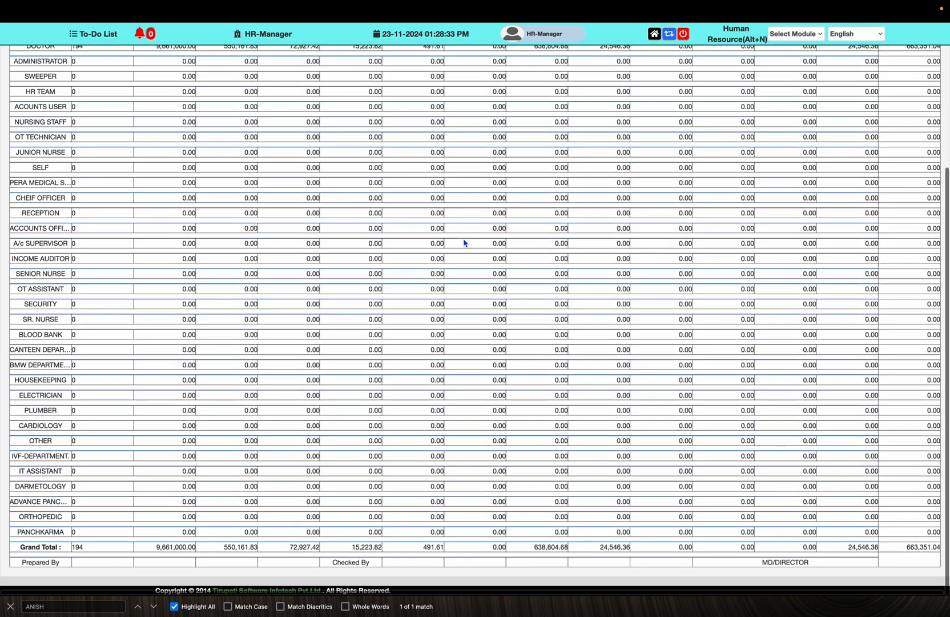
scroll(464, 243, up, 10)
scroll(465, 243, down, 1)
Generate the ESI Report, then return to the home dashboard of modules
click(360, 111)
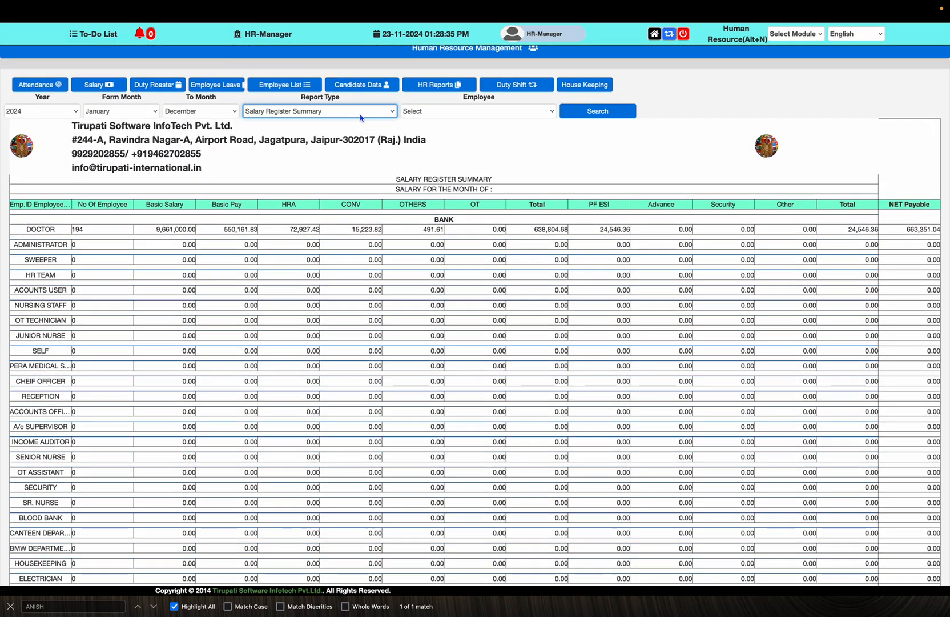
click(353, 123)
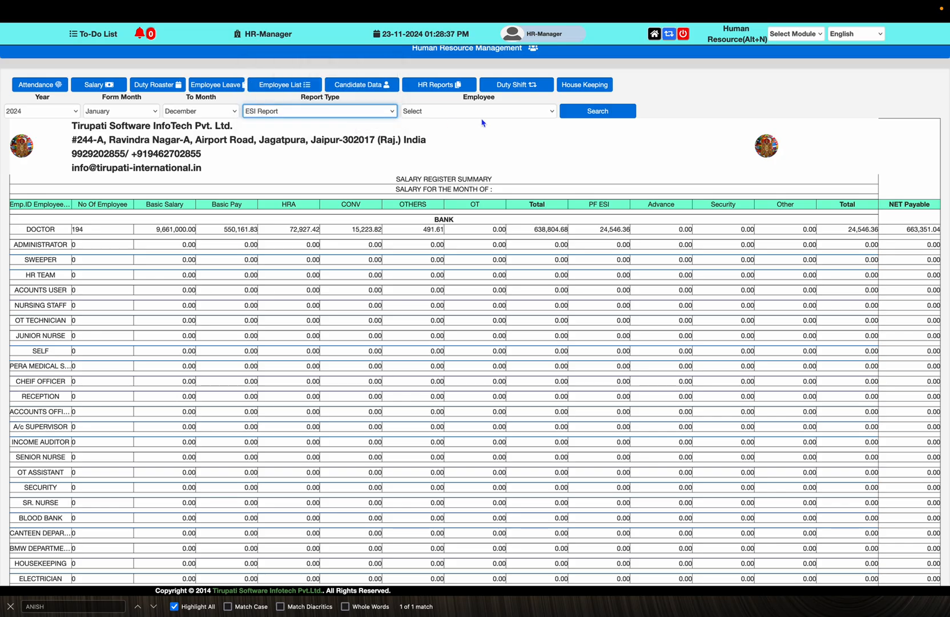
click(596, 117)
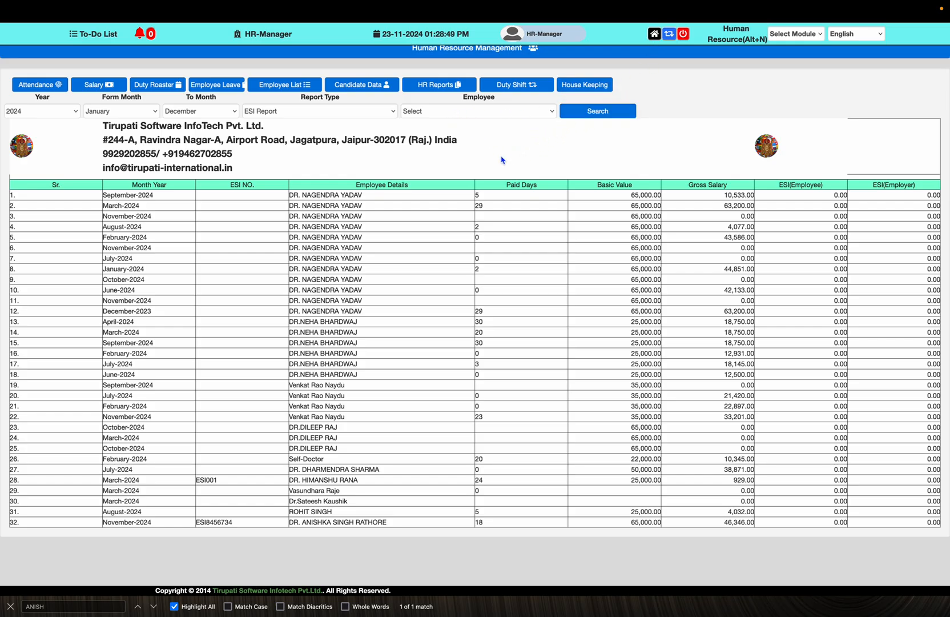
click(653, 35)
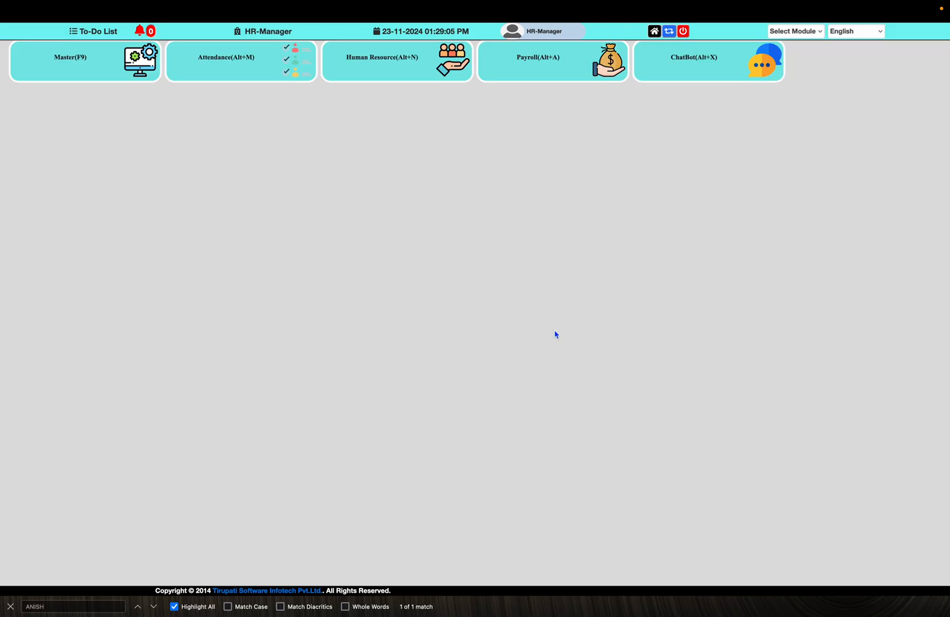
Close the find-in-page bar at the bottom of the browser window
click(10, 606)
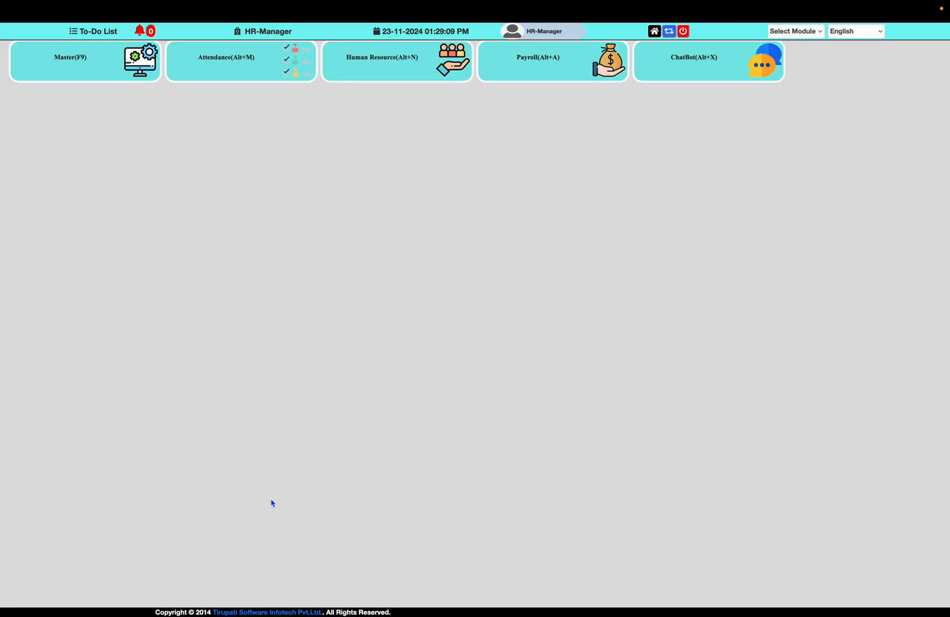